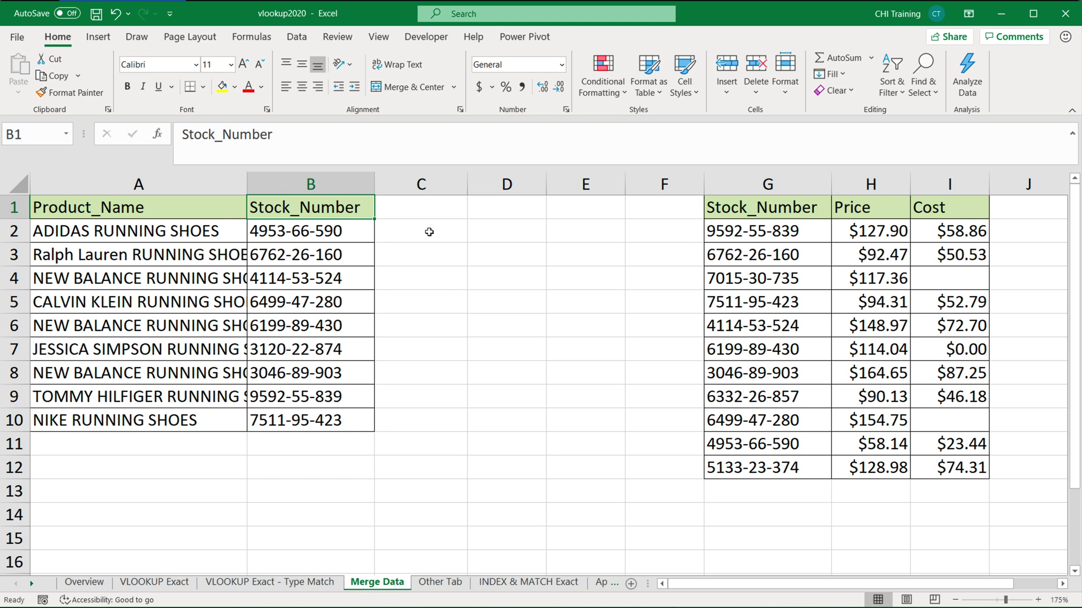
# Step: Start an XLOOKUP in C2, then cancel the unfinished entry
pyautogui.click(424, 237)
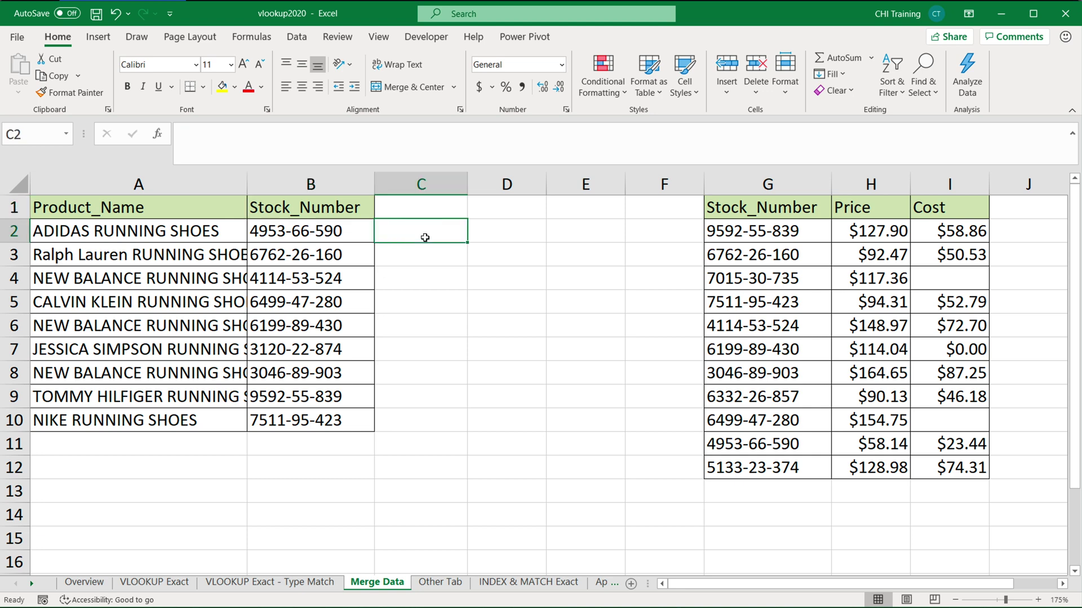
pyautogui.write('=XL')
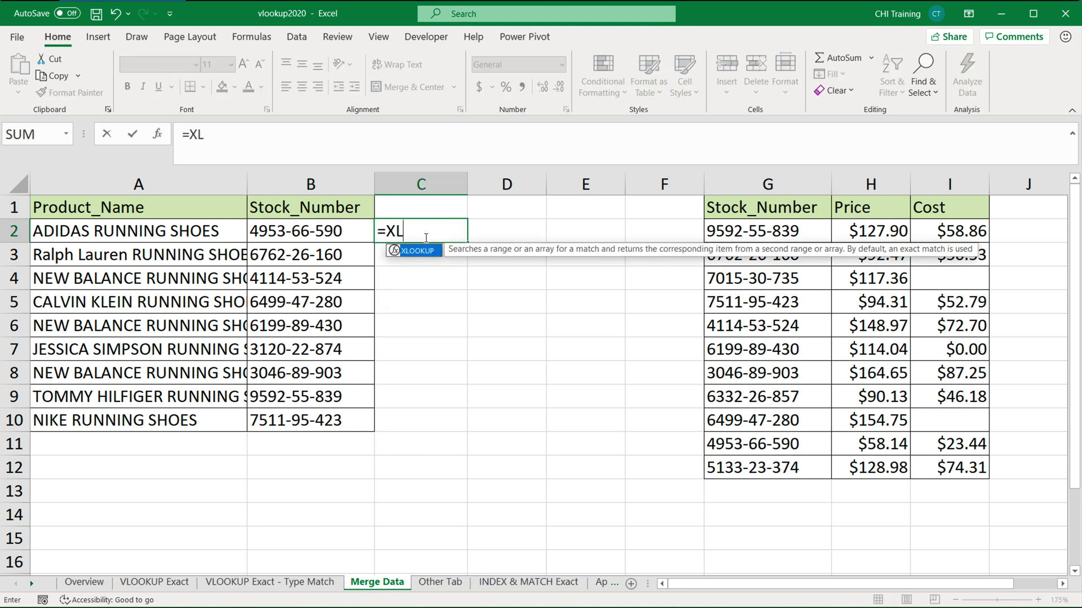
pyautogui.press('Tab')
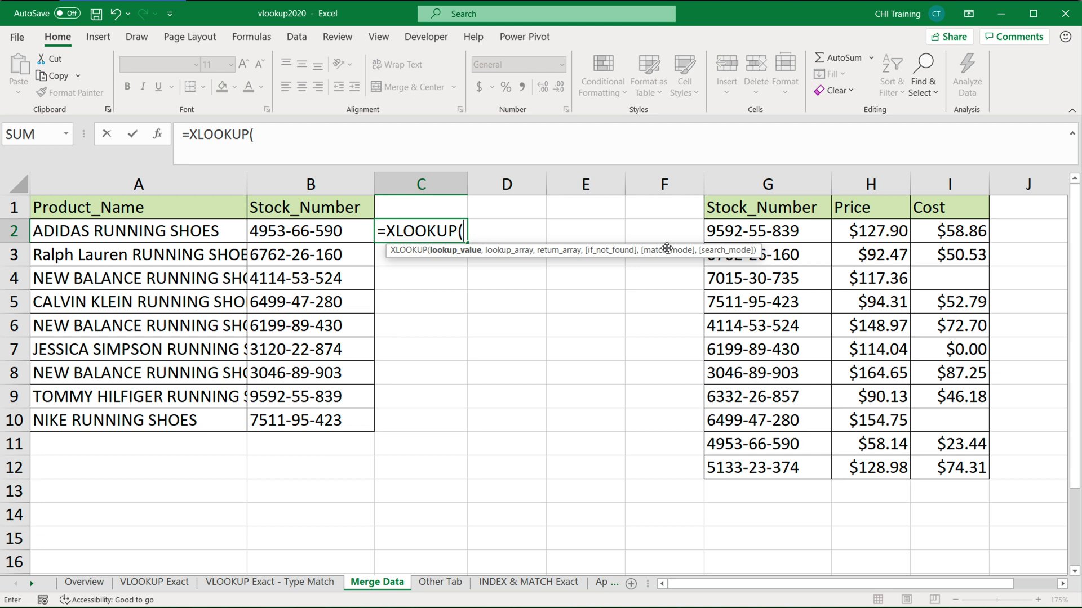
pyautogui.press('Escape')
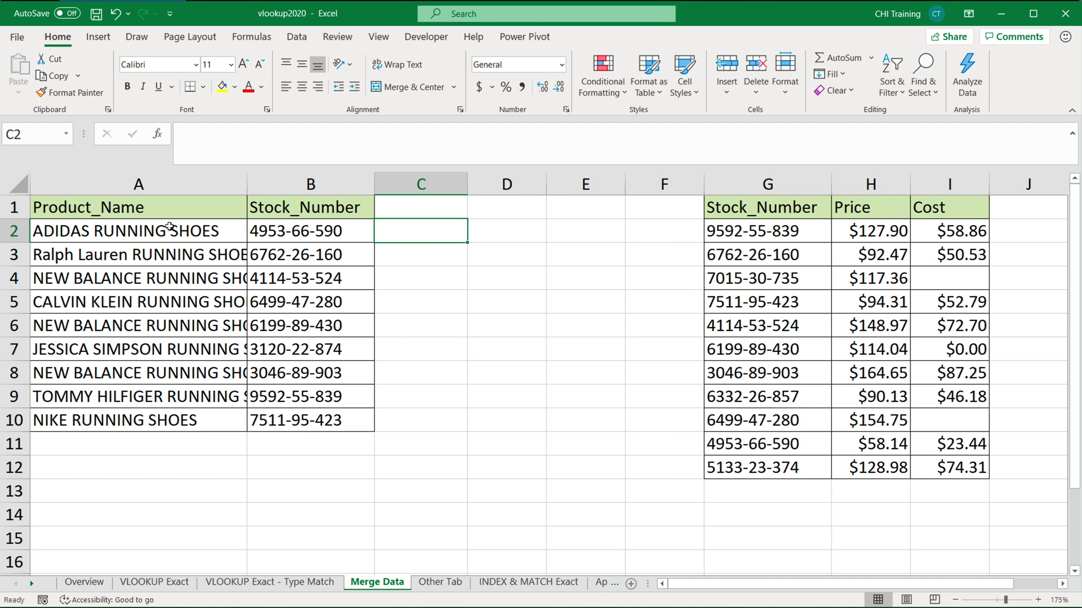
# Step: Highlight the product stock numbers and the price table's Stock_Number and Cost columns
pyautogui.moveTo(135, 210); pyautogui.dragTo(322, 420)
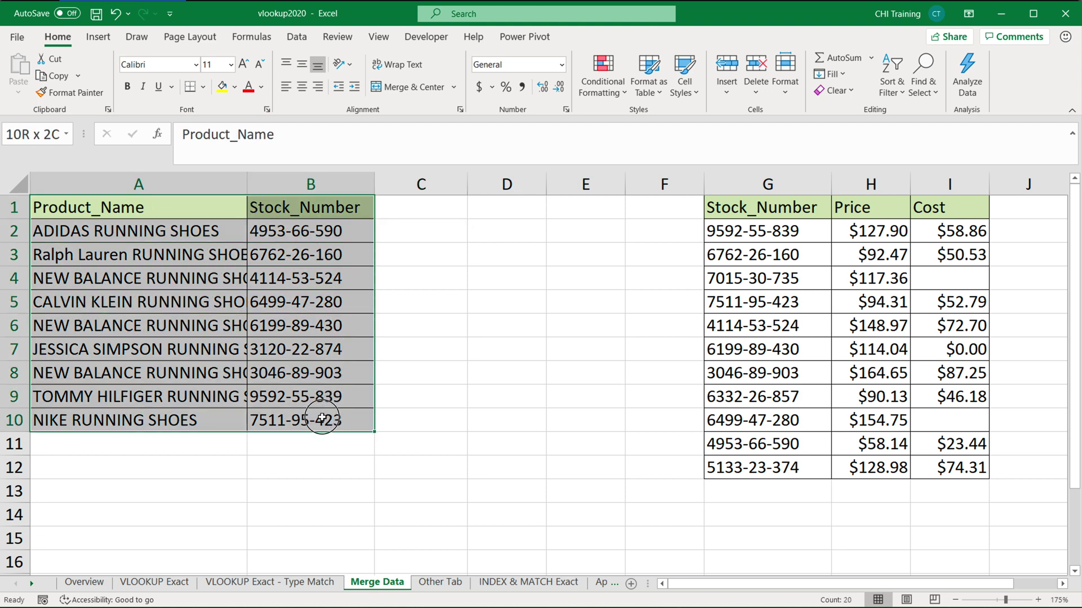
pyautogui.moveTo(289, 208); pyautogui.dragTo(297, 422)
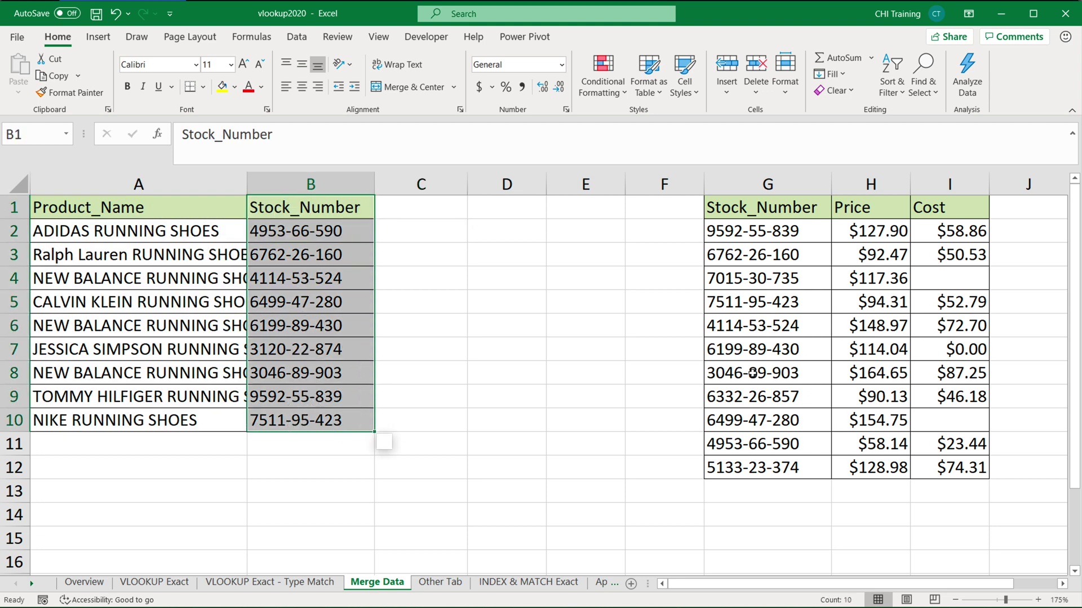
pyautogui.moveTo(760, 211); pyautogui.dragTo(778, 473)
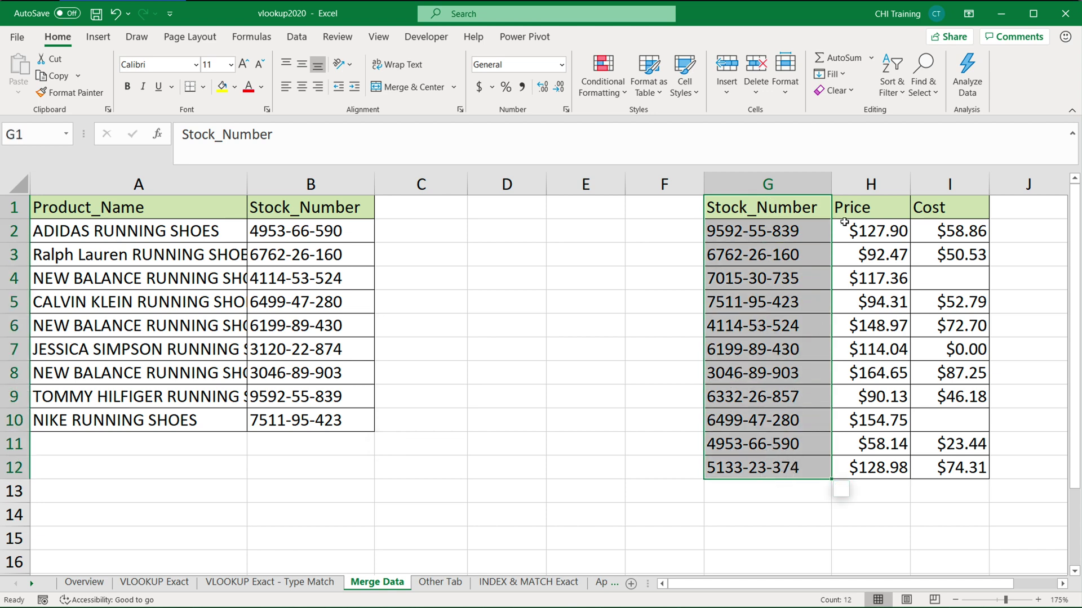
pyautogui.moveTo(946, 209); pyautogui.dragTo(950, 468)
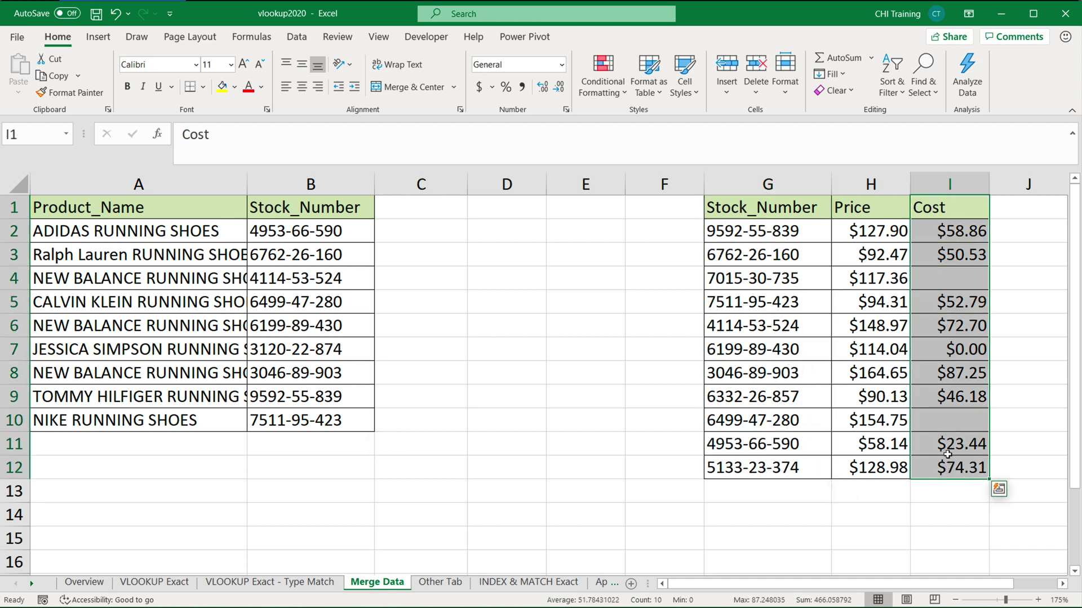
pyautogui.click(281, 226)
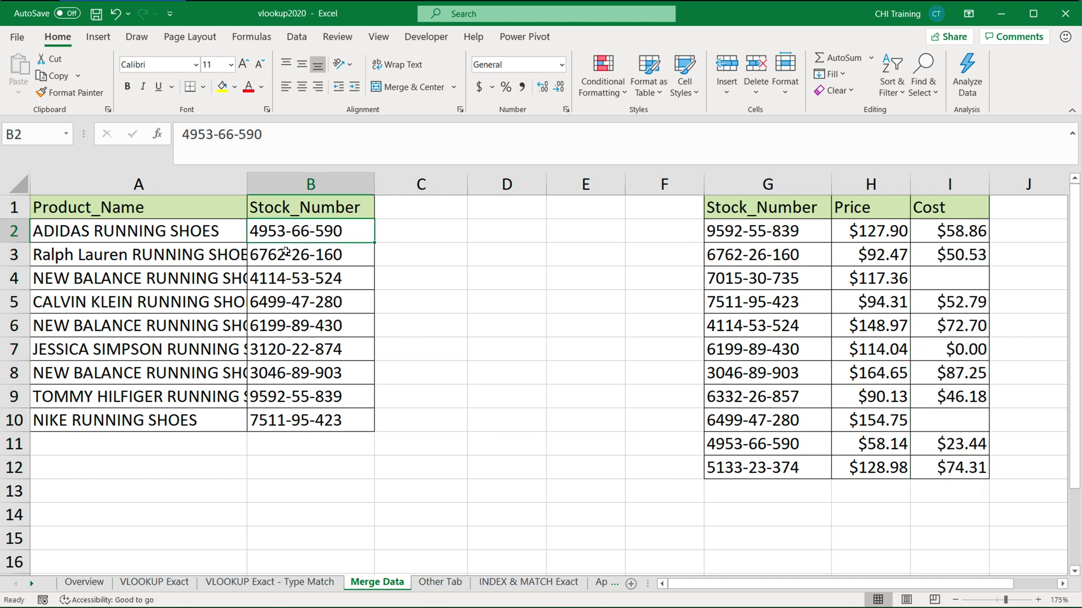
# Step: Begin a VLOOKUP in C2 on B2 against the absolute table $G$2:$I$12
pyautogui.click(423, 236)
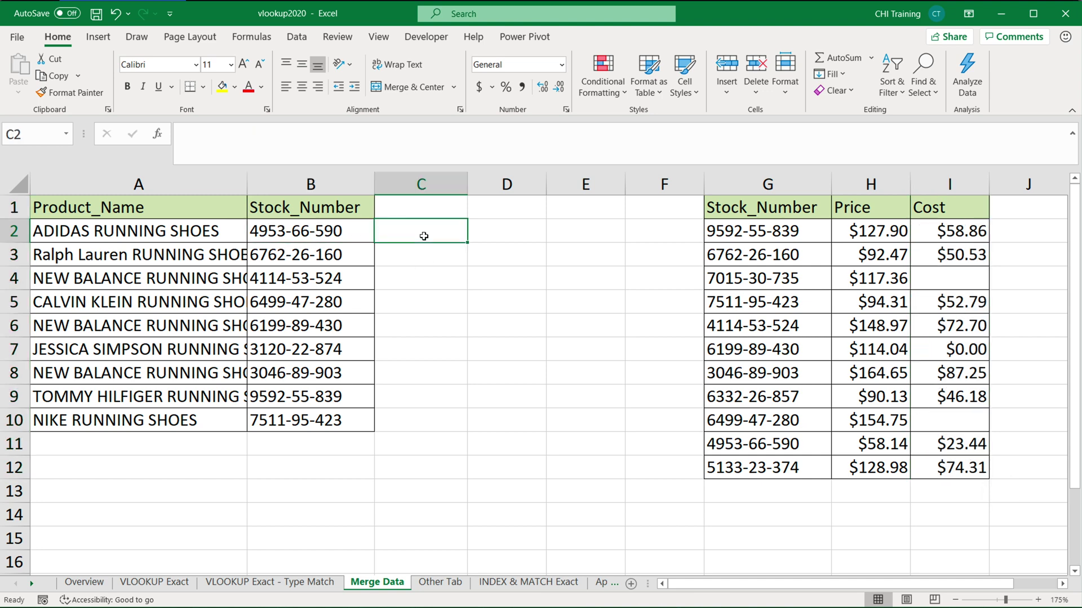
pyautogui.write('=vl')
pyautogui.press('Tab')
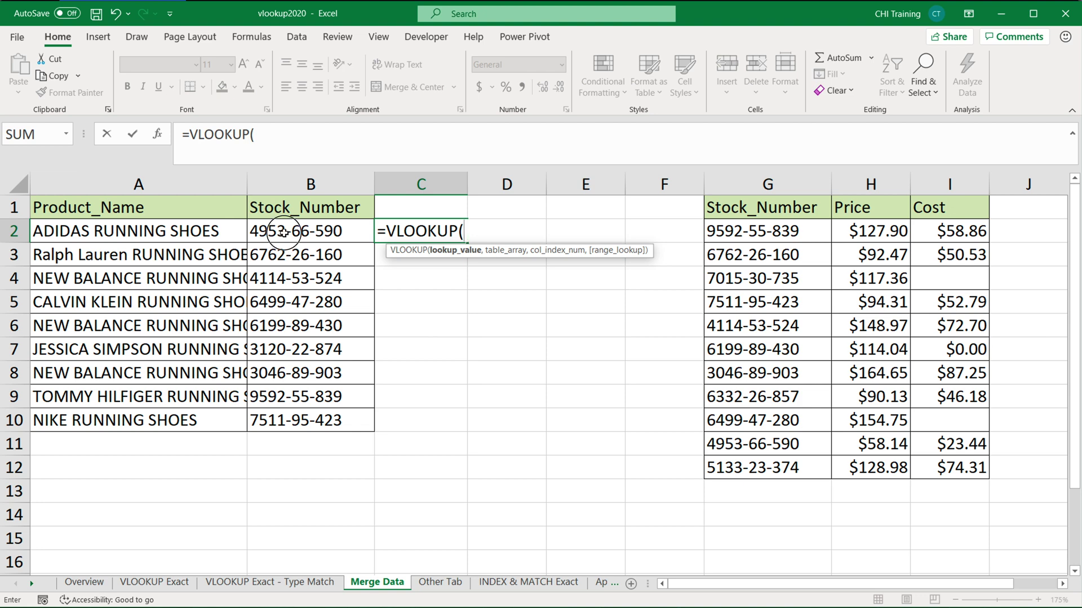
pyautogui.click(284, 232)
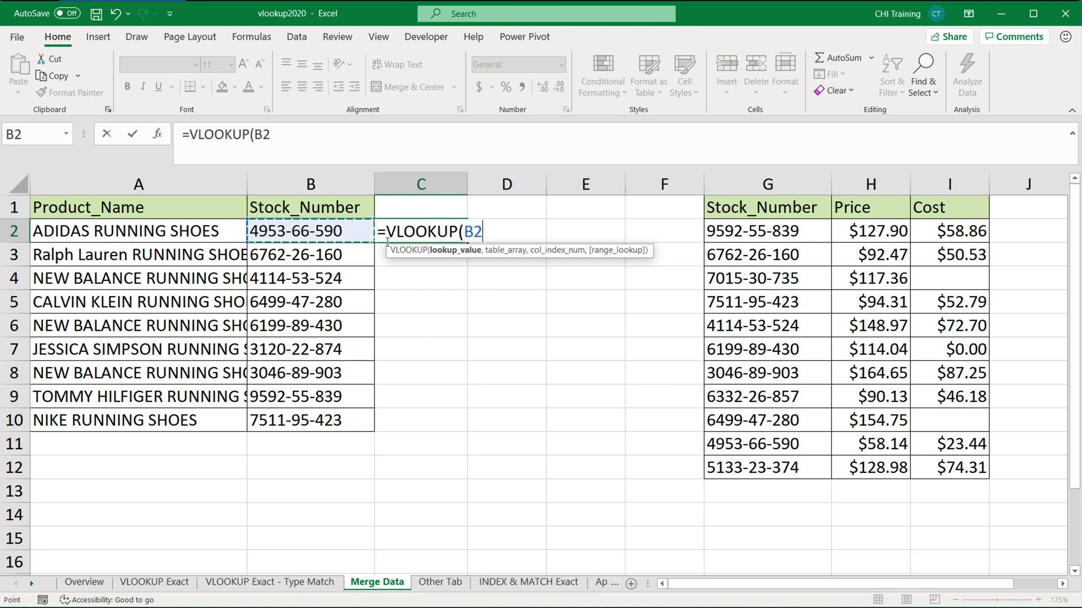
pyautogui.write(',')
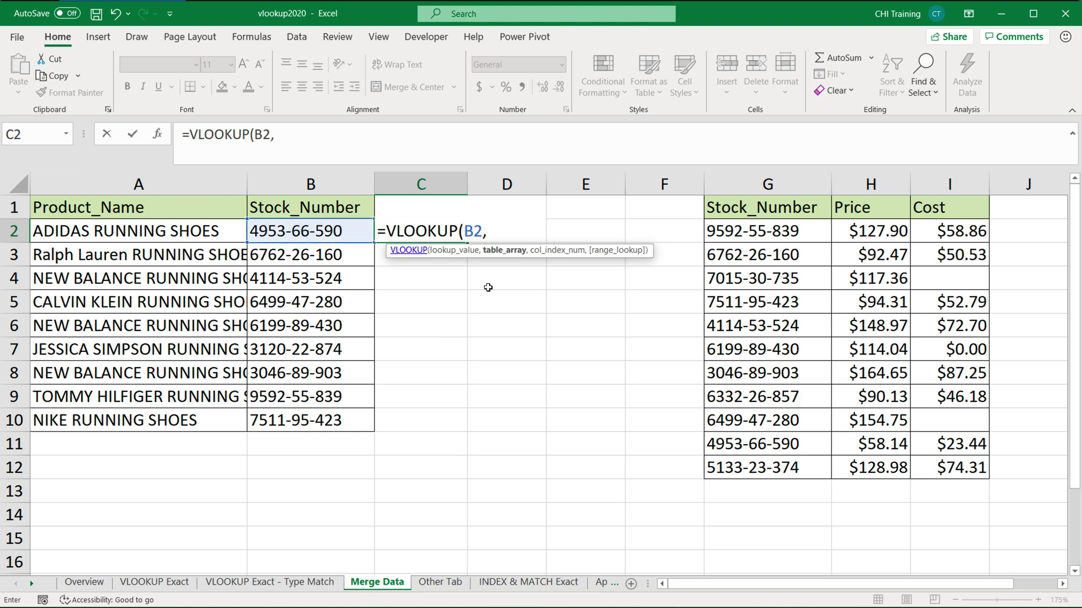
pyautogui.moveTo(753, 235)
pyautogui.mouseDown()
pyautogui.moveTo(964, 243)
pyautogui.moveTo(947, 463)
pyautogui.mouseUp()
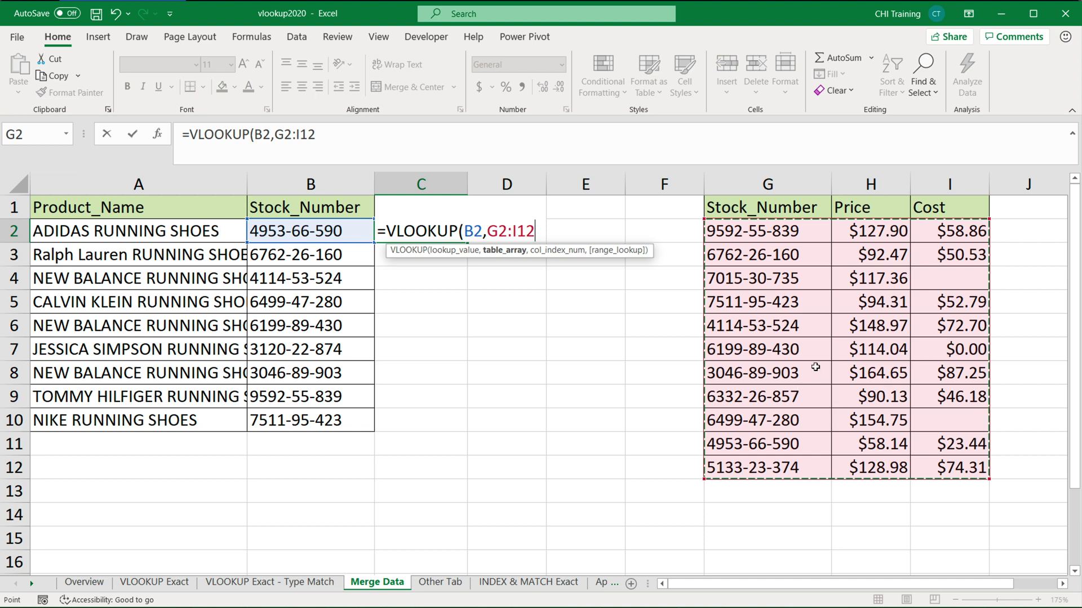
pyautogui.press('F4')
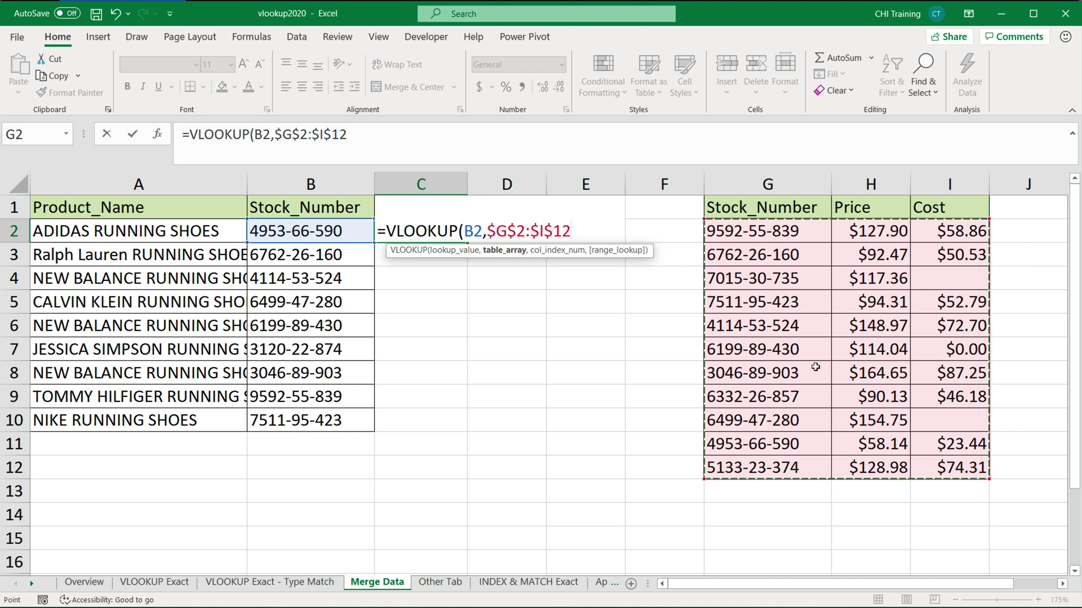
# Step: Finish the VLOOKUP with column 3 and FALSE for exact match, returning 23.436234
pyautogui.write(',')
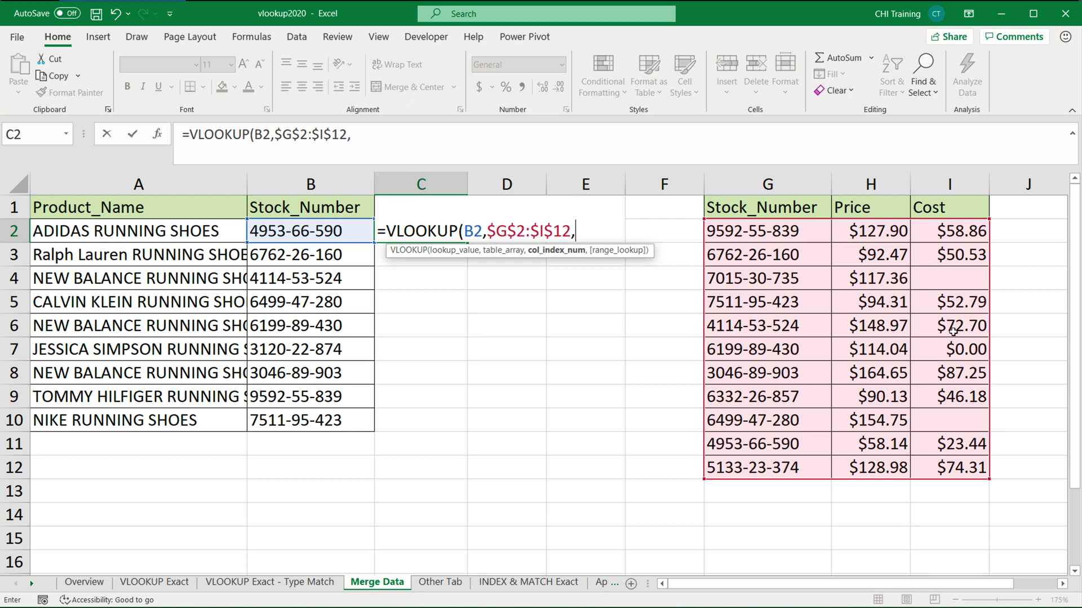
pyautogui.write('3m')
pyautogui.press('Escape')
pyautogui.press('BackSpace')
pyautogui.write(',')
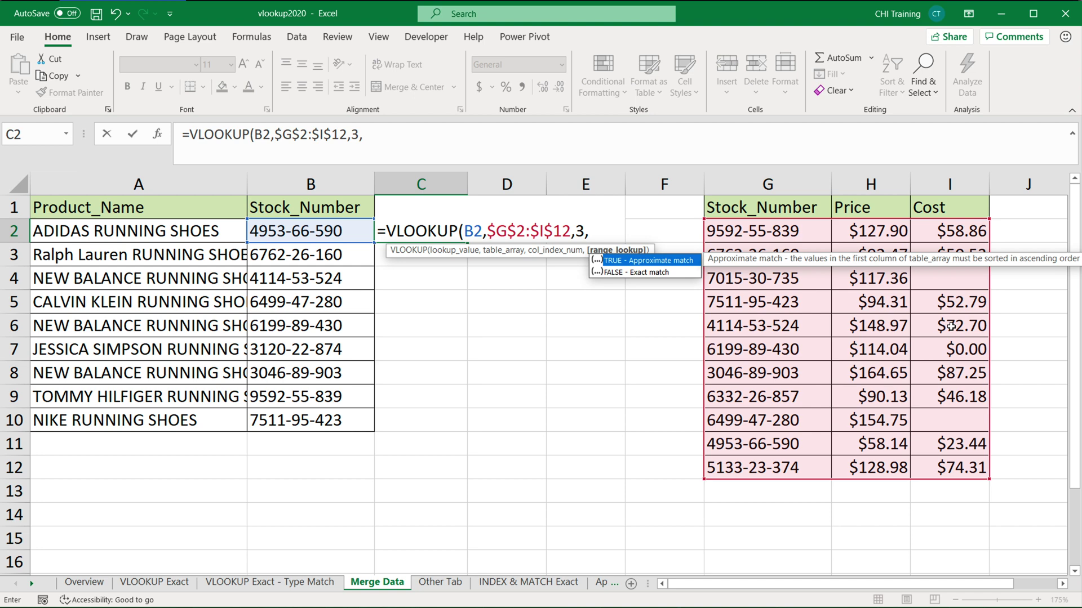
pyautogui.press('Down')
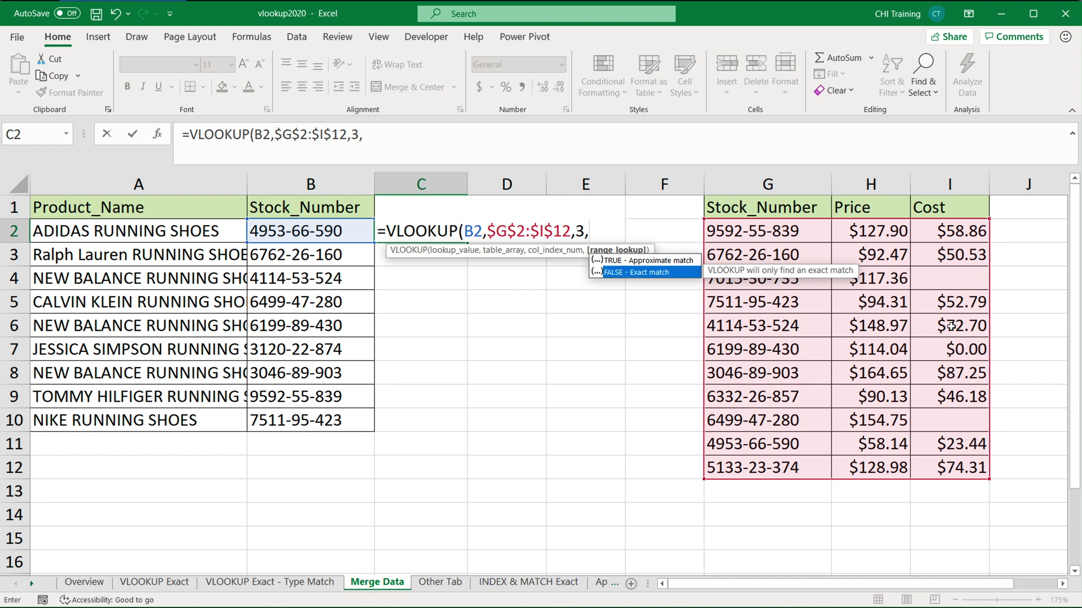
pyautogui.press('Tab')
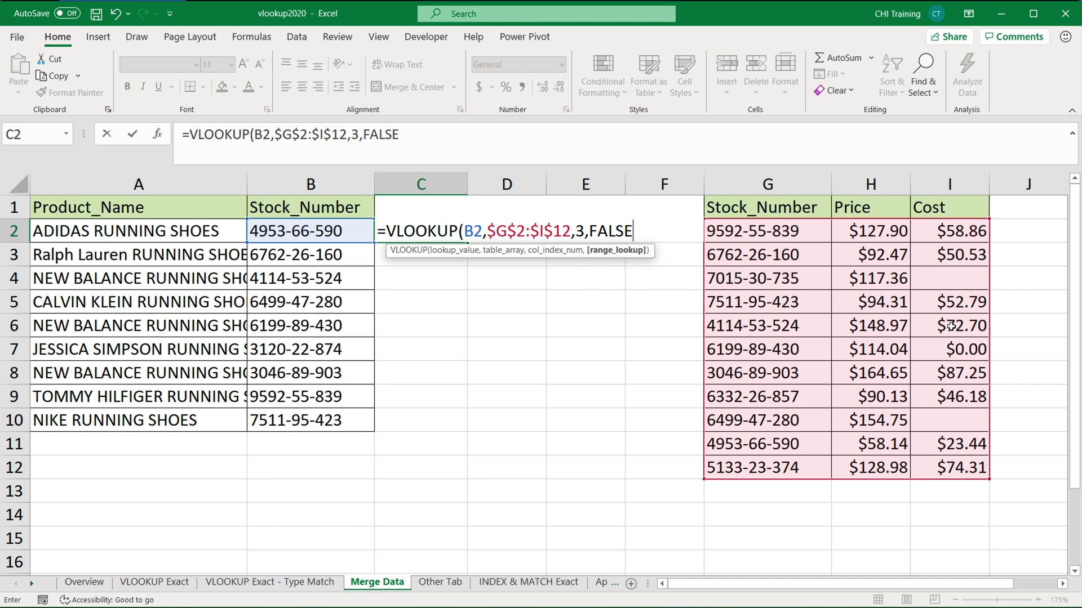
pyautogui.write(')')
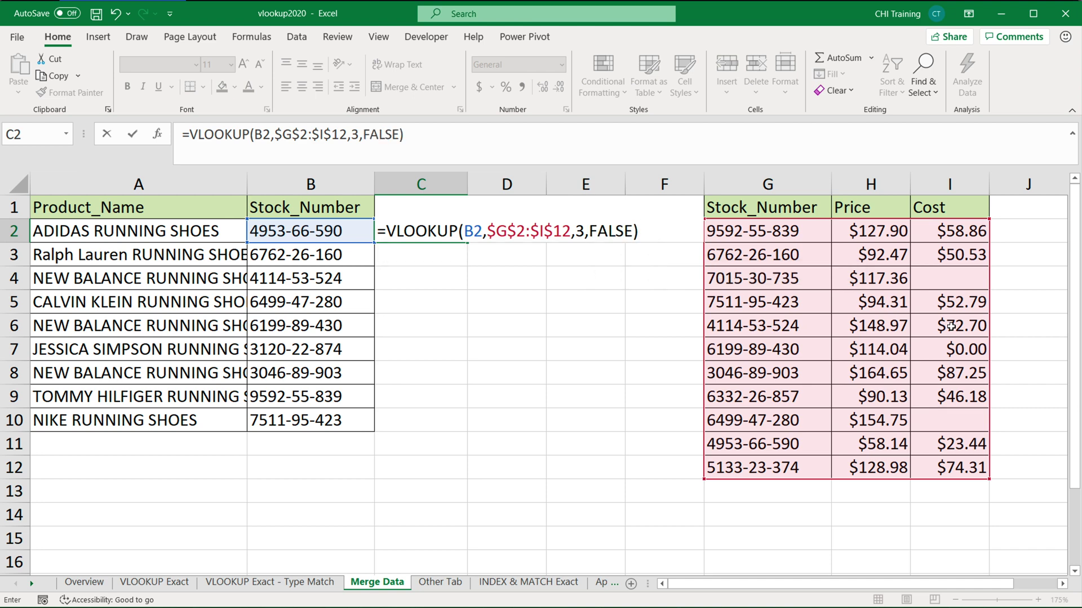
pyautogui.press('Return')
pyautogui.click(427, 235)
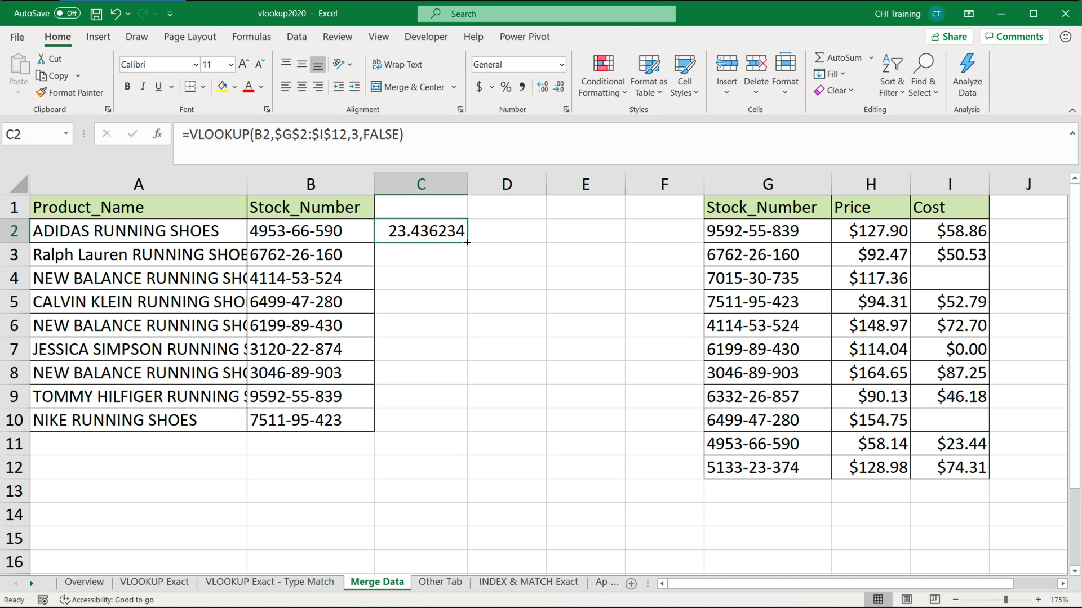
# Step: Fill the VLOOKUP down to C10 and check why stock number 3120-22-874 returns #N/A
pyautogui.moveTo(467, 242); pyautogui.dragTo(430, 432)
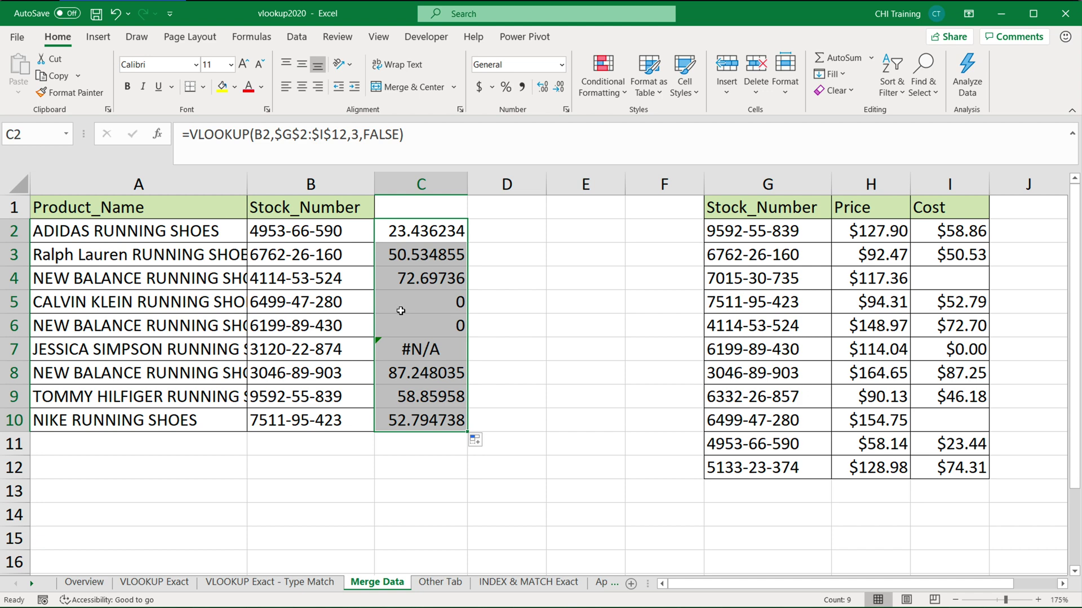
pyautogui.click(308, 356)
pyautogui.click(393, 353)
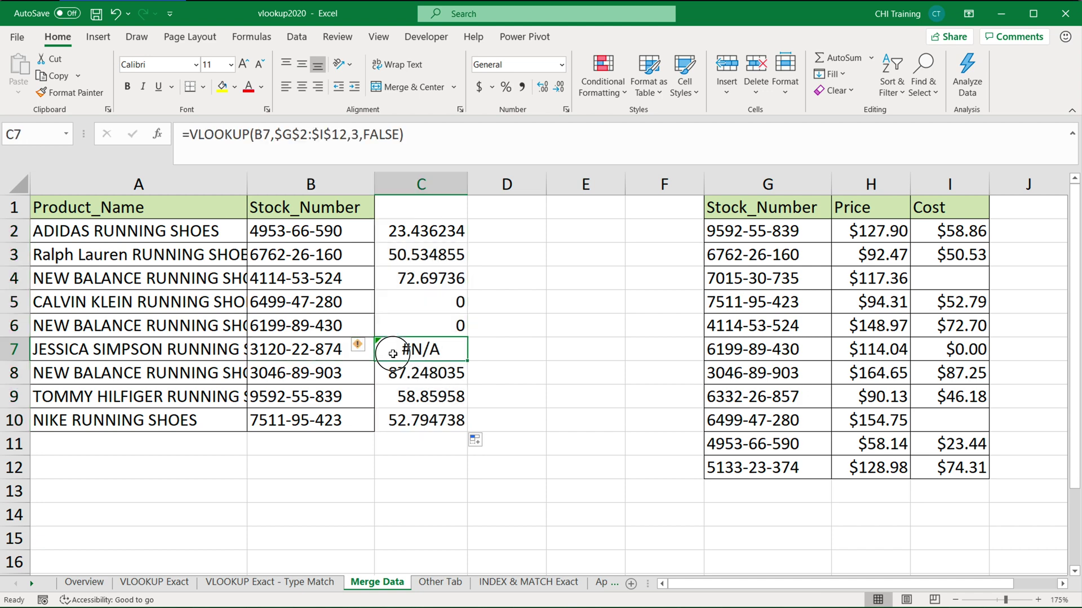
pyautogui.click(314, 352)
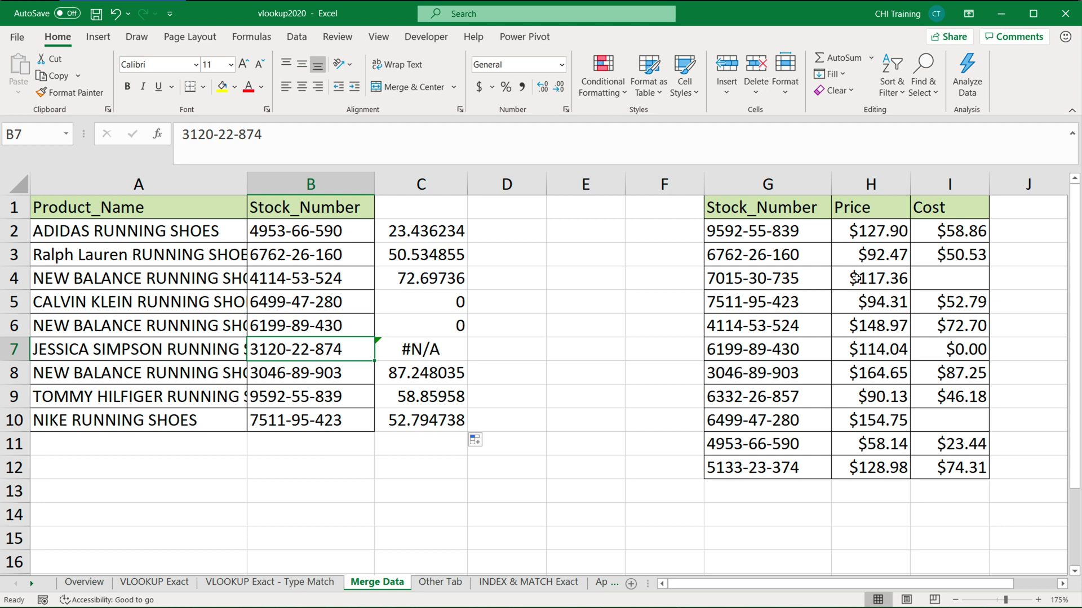
pyautogui.moveTo(770, 231); pyautogui.dragTo(768, 467)
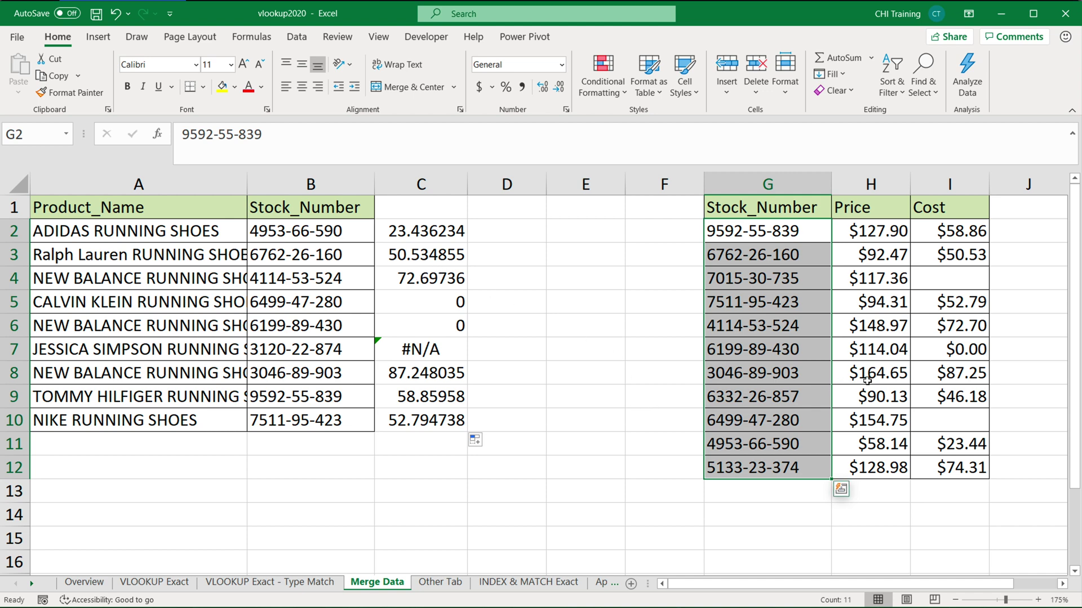
pyautogui.click(944, 278)
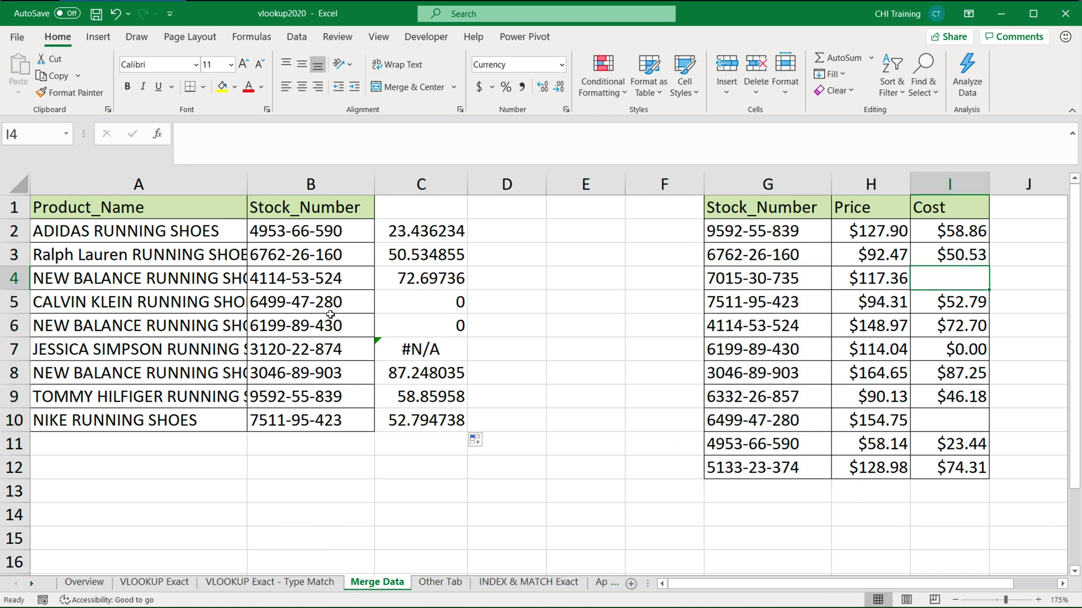
pyautogui.click(285, 304)
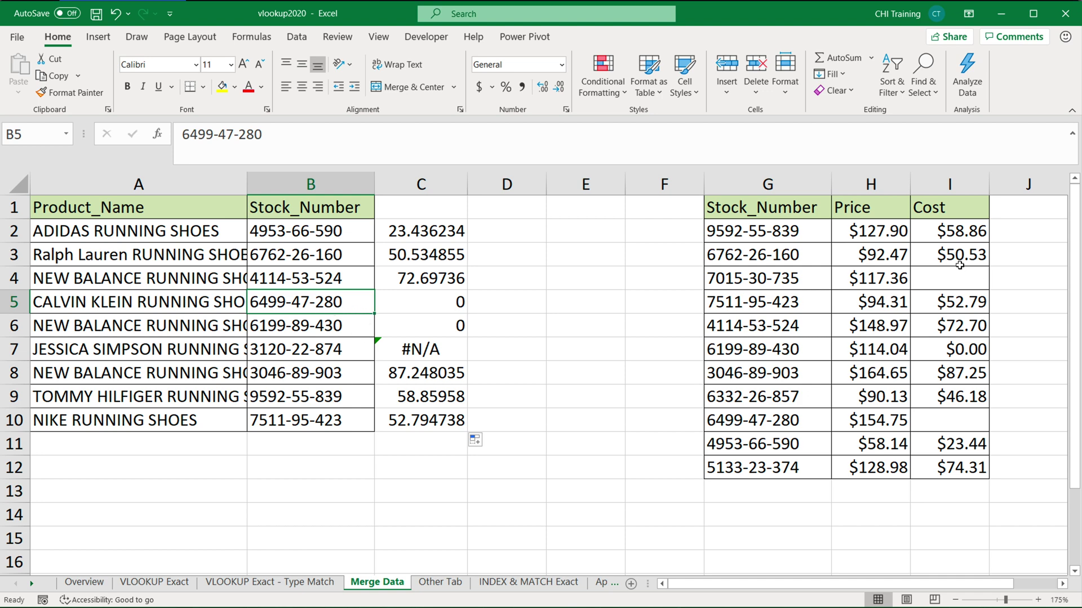
pyautogui.click(778, 416)
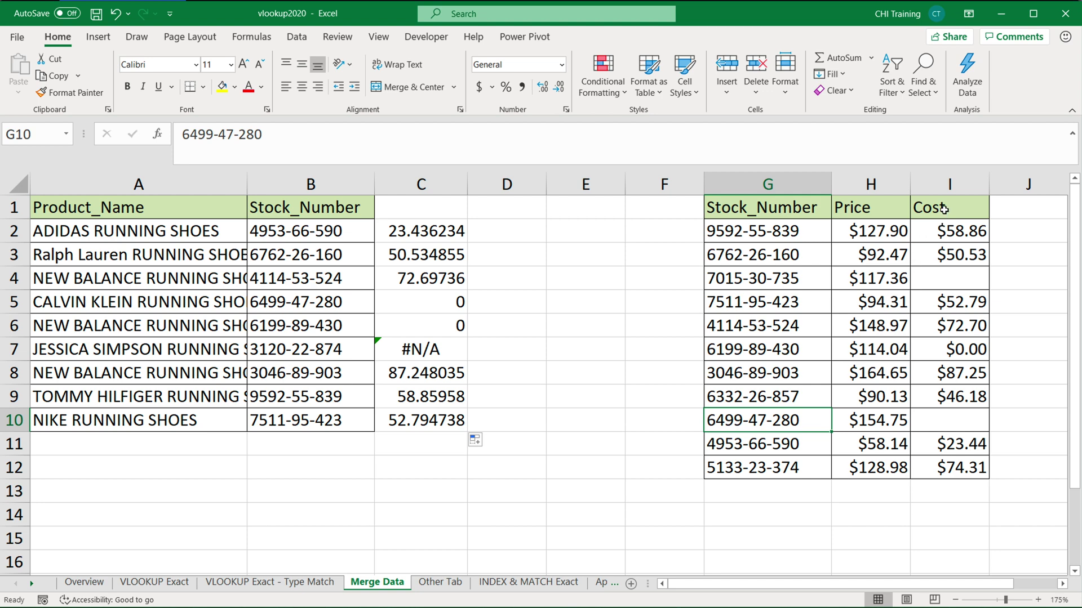
pyautogui.moveTo(943, 209); pyautogui.dragTo(943, 468)
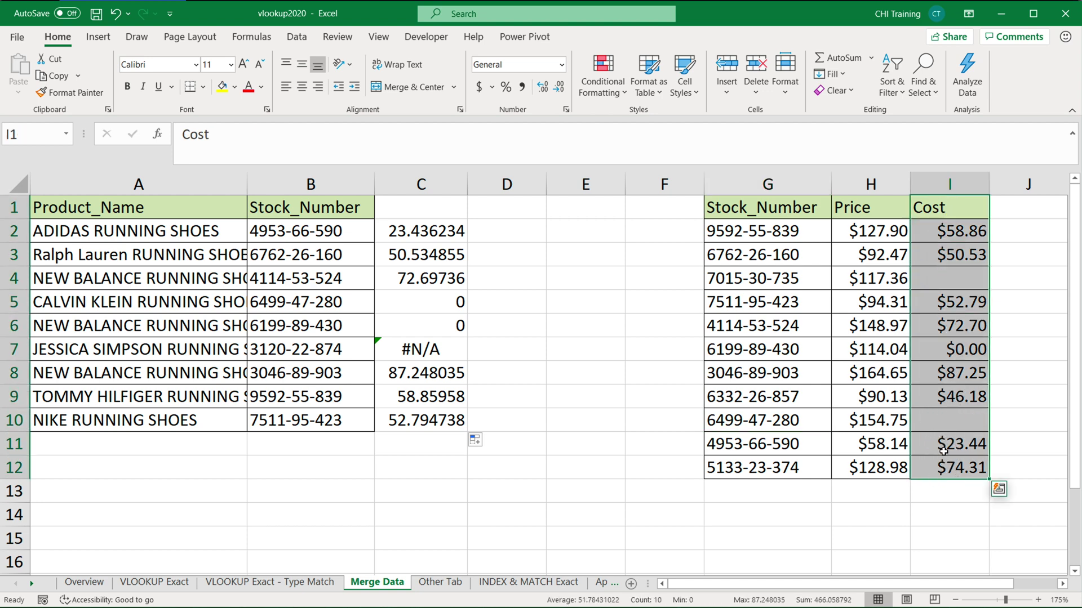
pyautogui.click(942, 417)
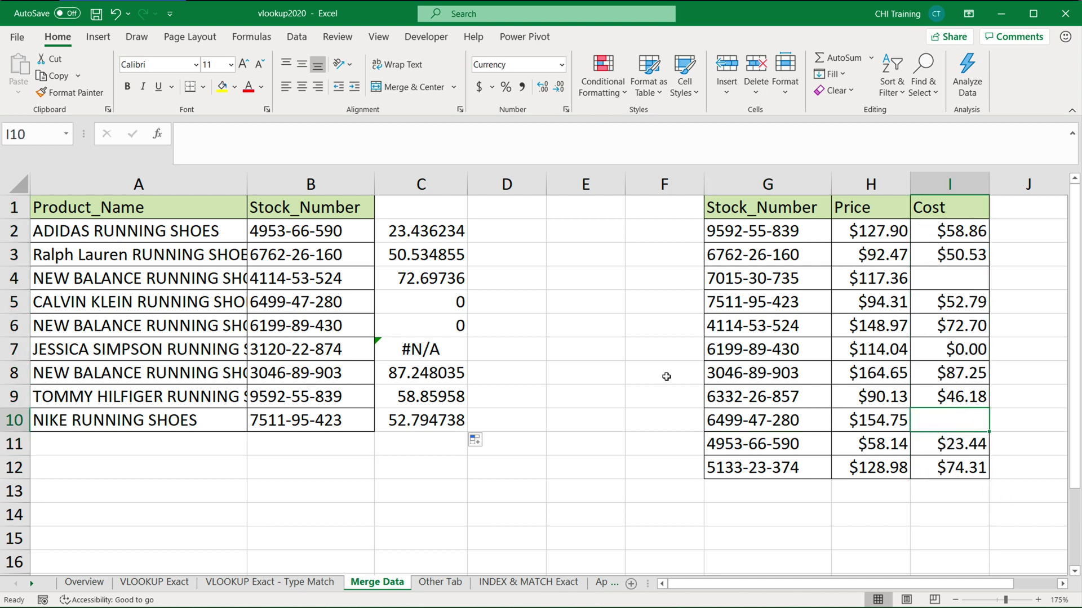
pyautogui.click(437, 302)
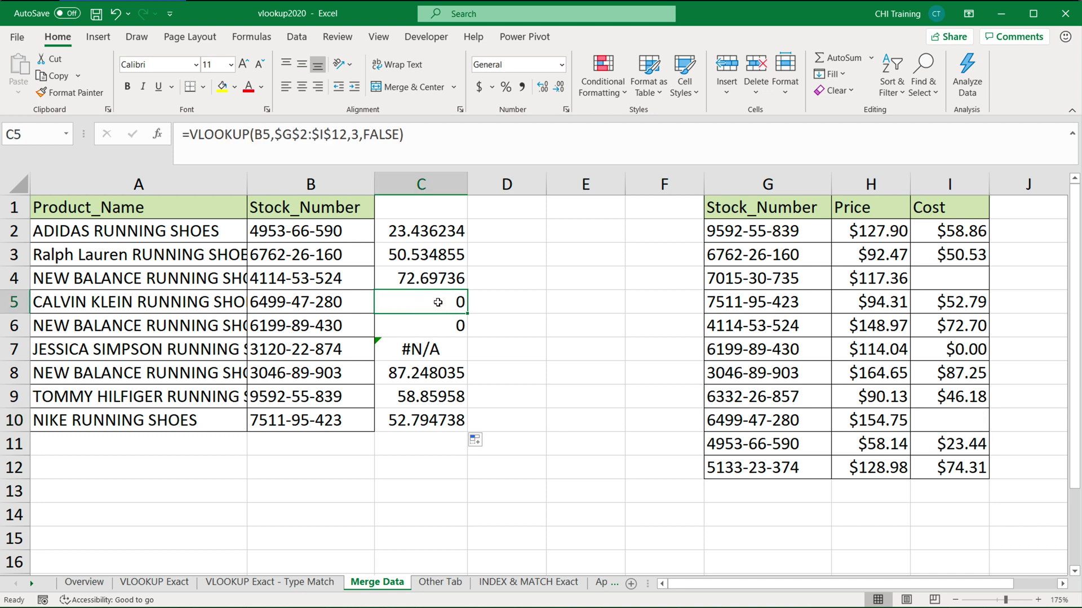
pyautogui.click(318, 327)
pyautogui.click(792, 355)
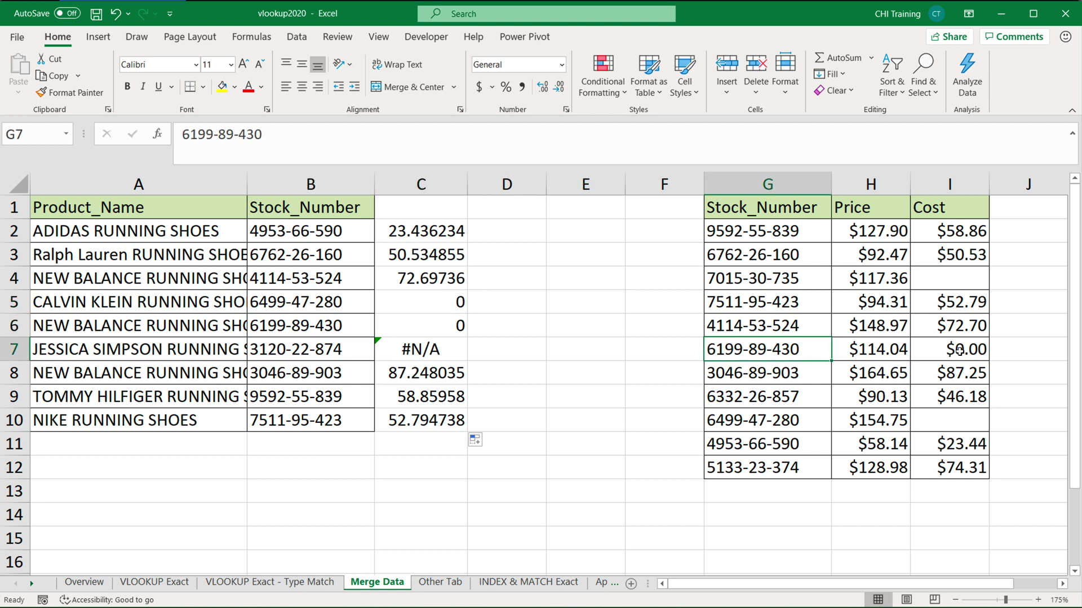
pyautogui.click(959, 350)
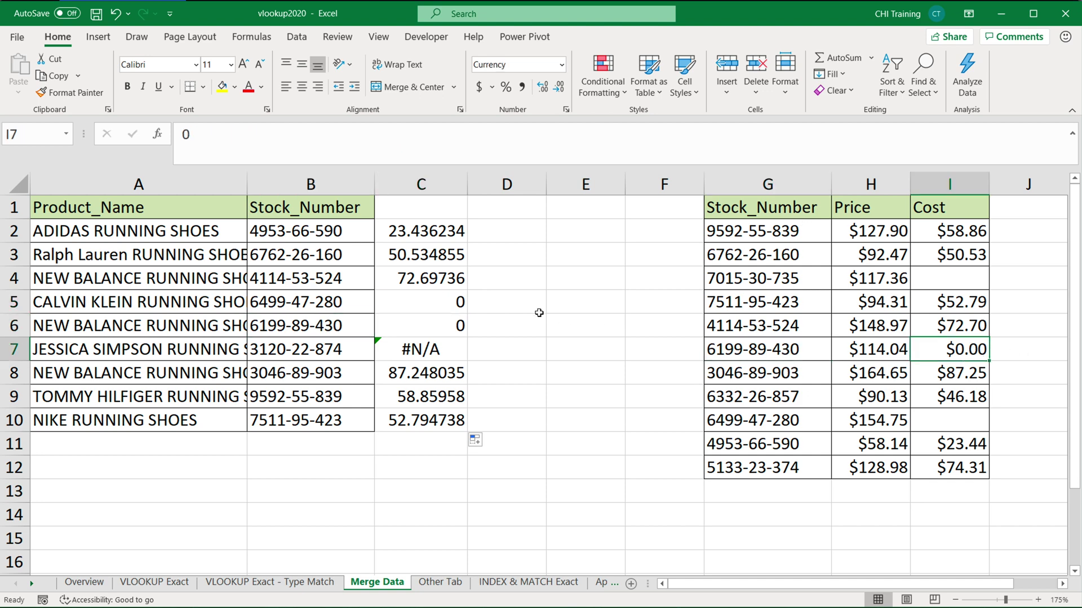
pyautogui.click(456, 304)
pyautogui.hotkey('shift', 'Down')
pyautogui.hotkey('shift', 'Down')
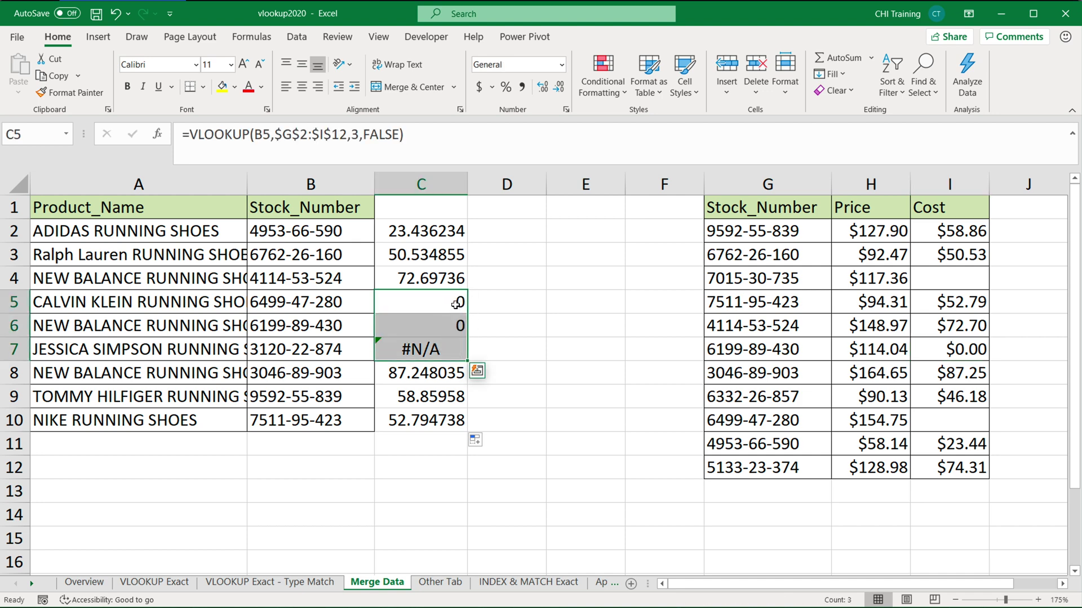
pyautogui.click(442, 304)
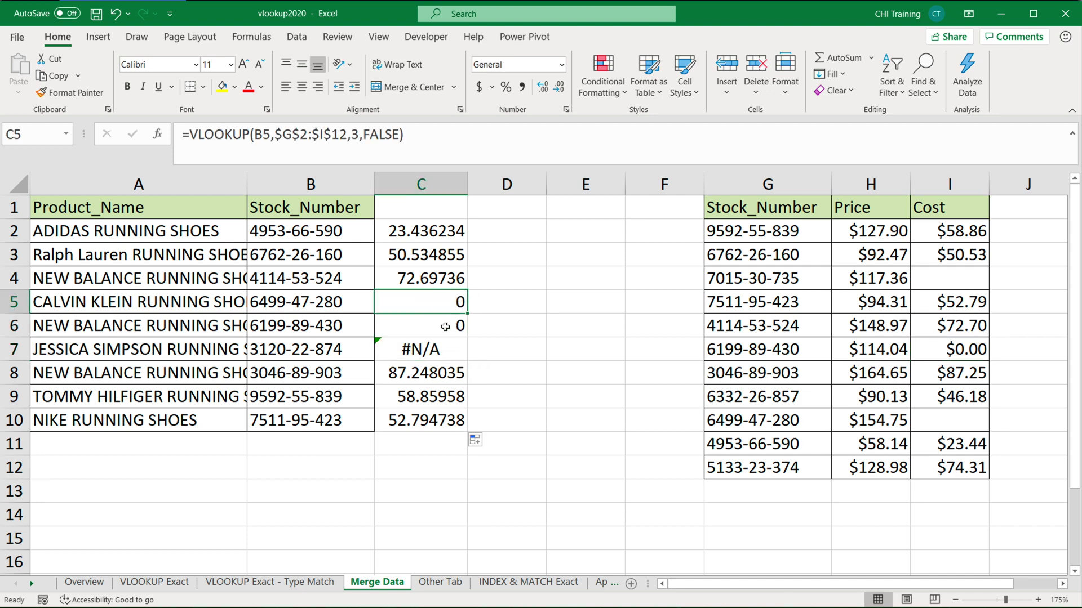
pyautogui.click(445, 326)
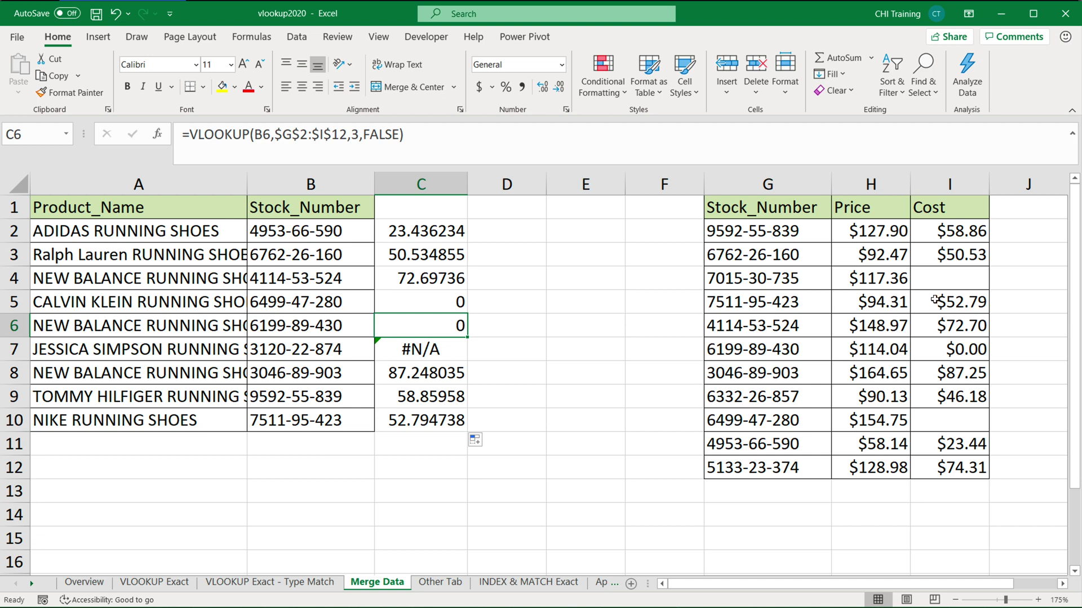
pyautogui.click(949, 416)
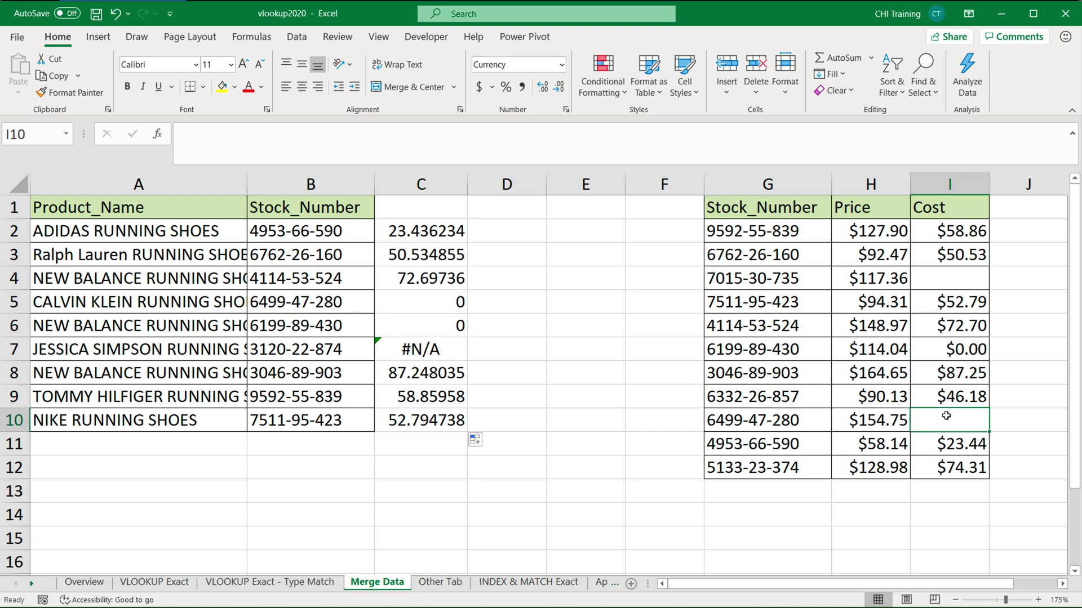
pyautogui.click(435, 298)
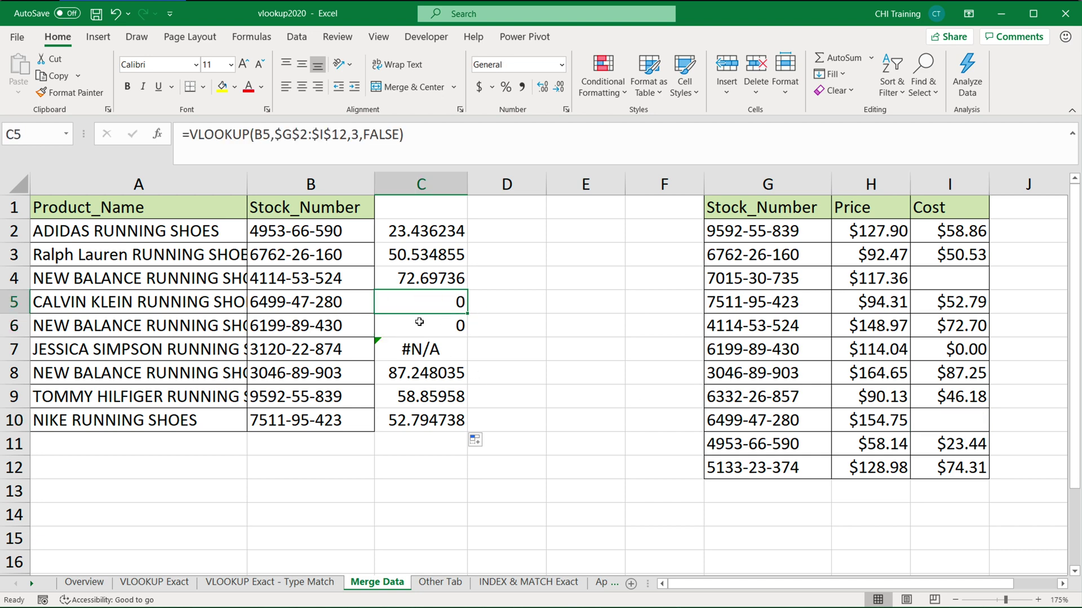
pyautogui.click(483, 236)
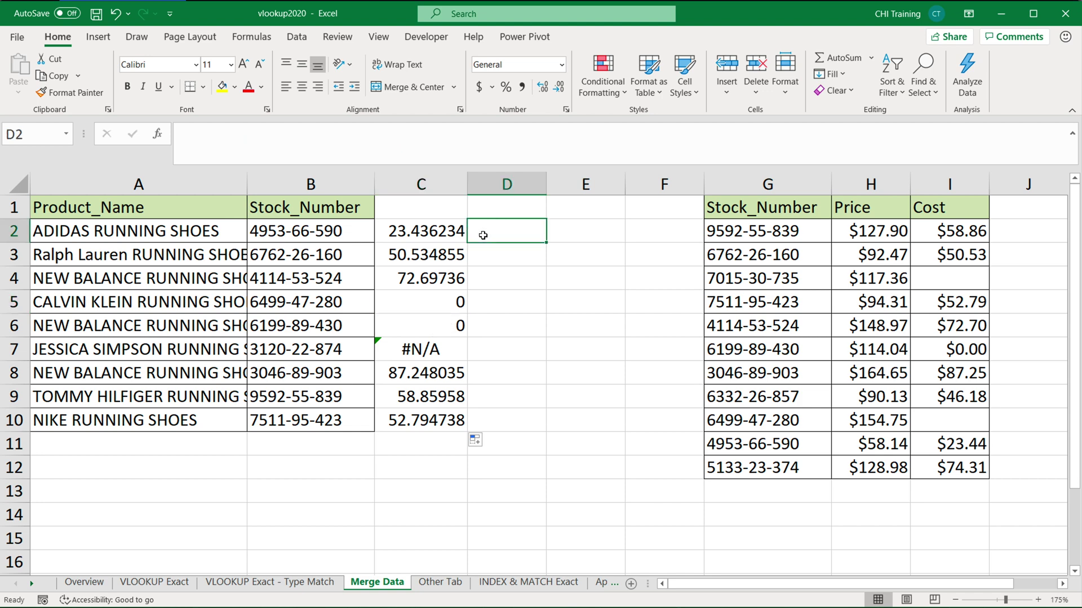
# Step: Start an INDEX in D2 returning from the absolute Cost range $I$2:$I$12
pyautogui.write('=ind')
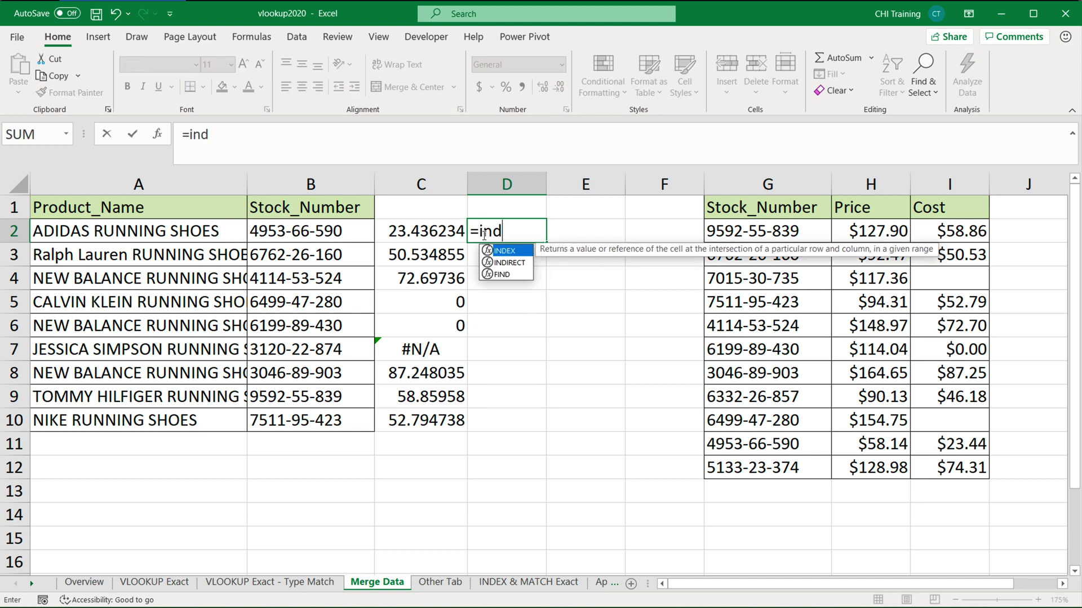
pyautogui.press('Tab')
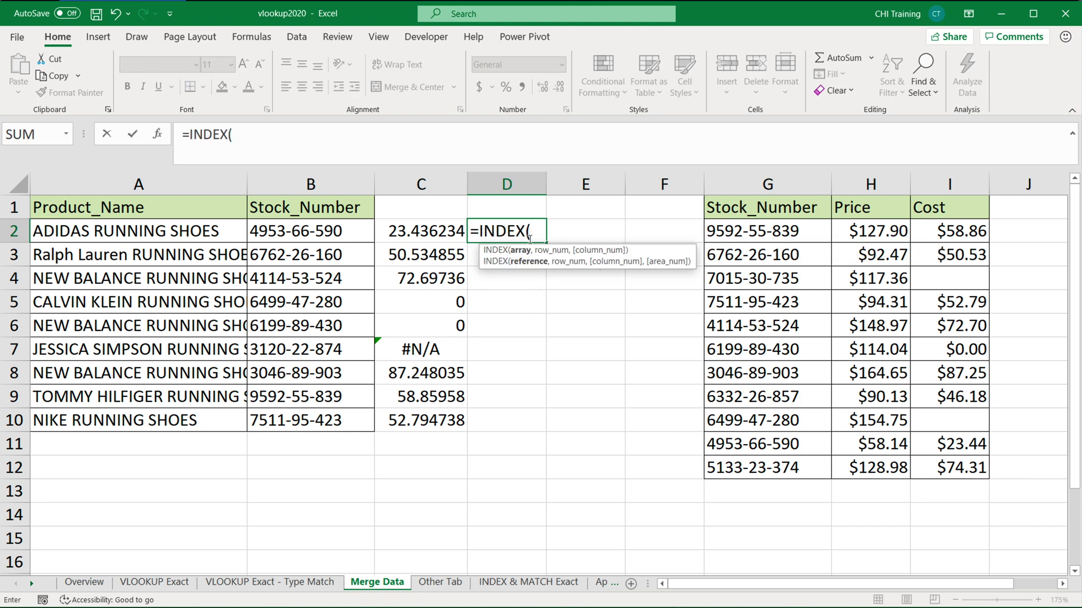
pyautogui.moveTo(960, 232); pyautogui.dragTo(922, 475)
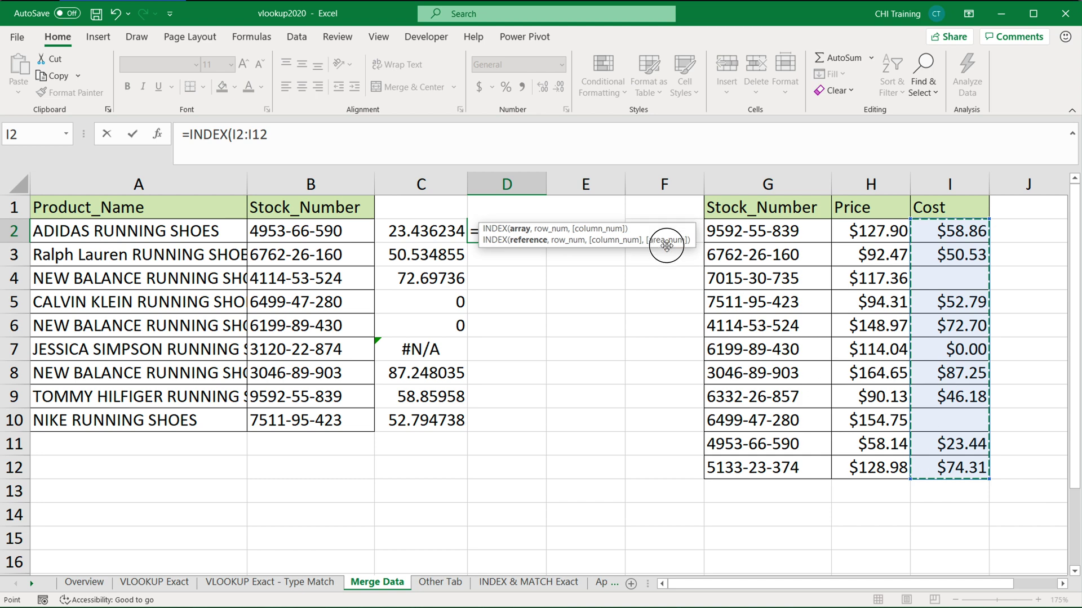
pyautogui.moveTo(674, 255); pyautogui.dragTo(653, 320)
pyautogui.press('F4')
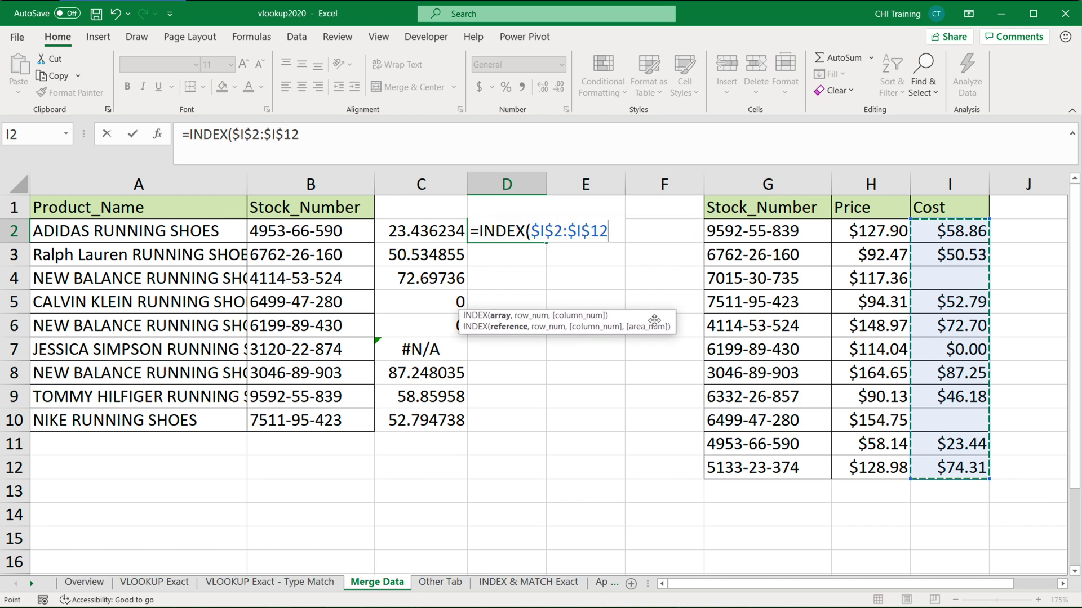
# Step: Add MATCH(B2,$G$2:$G$12,0) as the INDEX row argument
pyautogui.write(',')
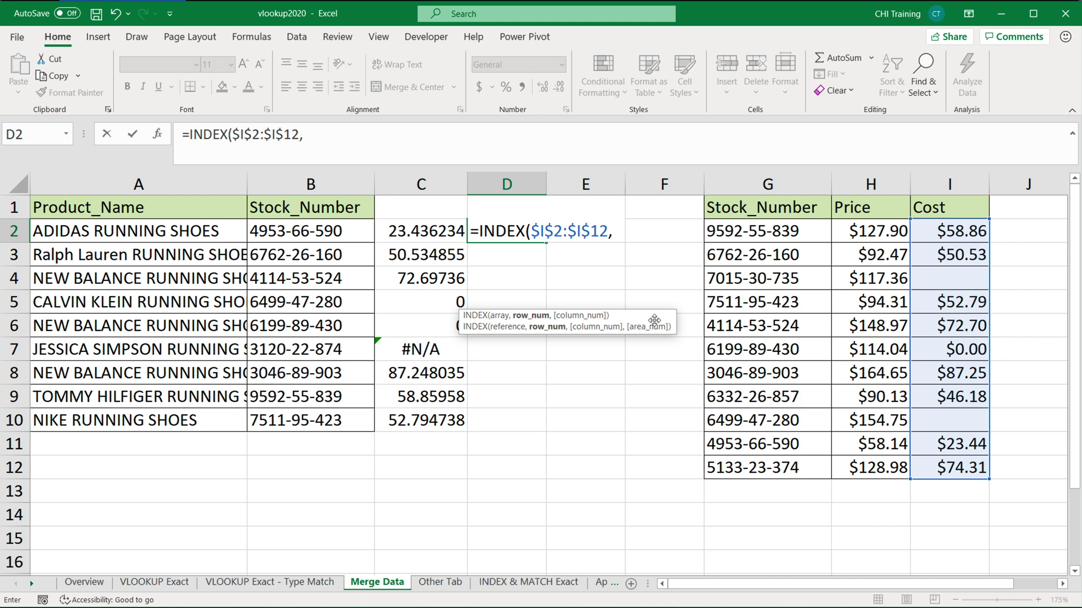
pyautogui.write('ma')
pyautogui.press('Tab')
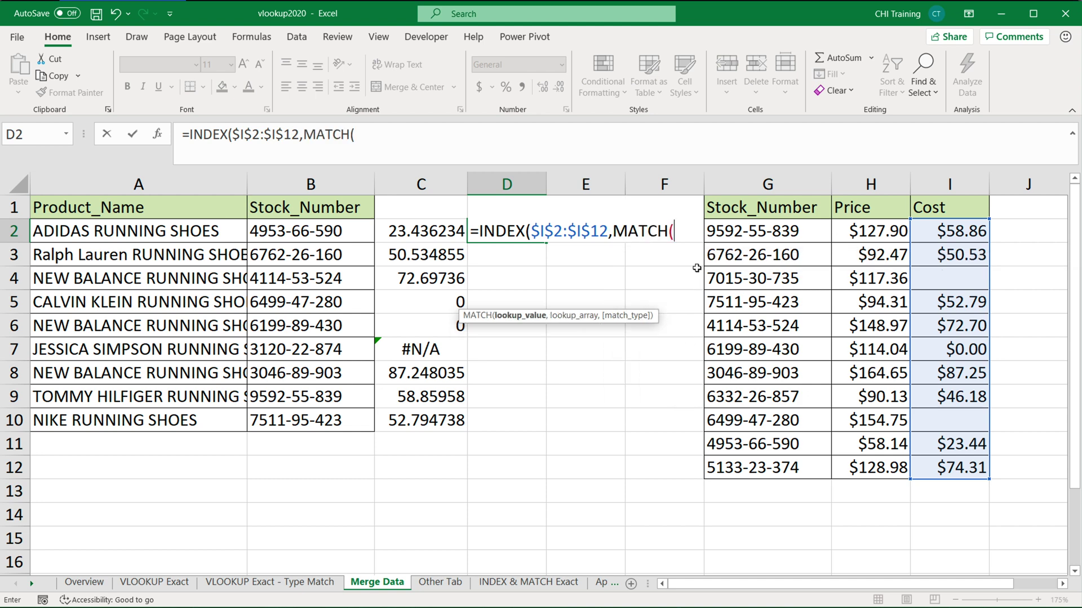
pyautogui.click(304, 237)
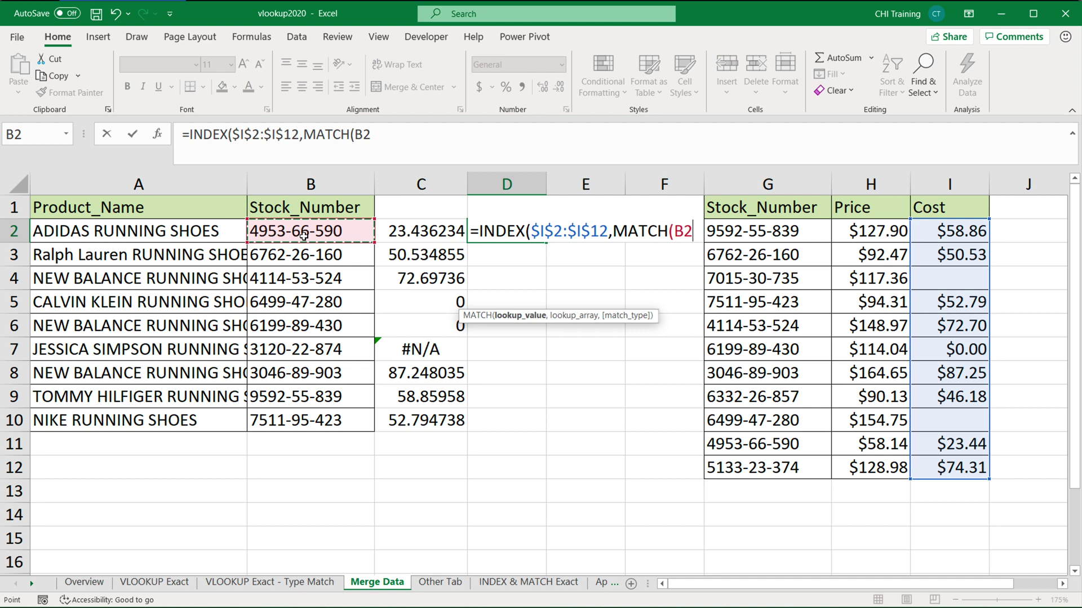
pyautogui.write(',')
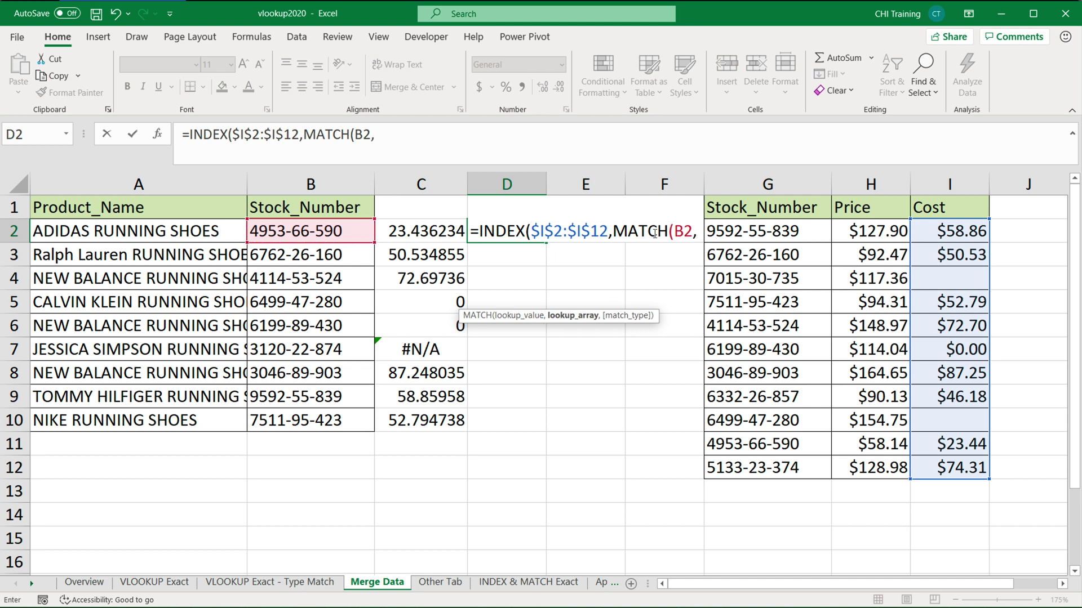
pyautogui.moveTo(766, 232); pyautogui.dragTo(758, 471)
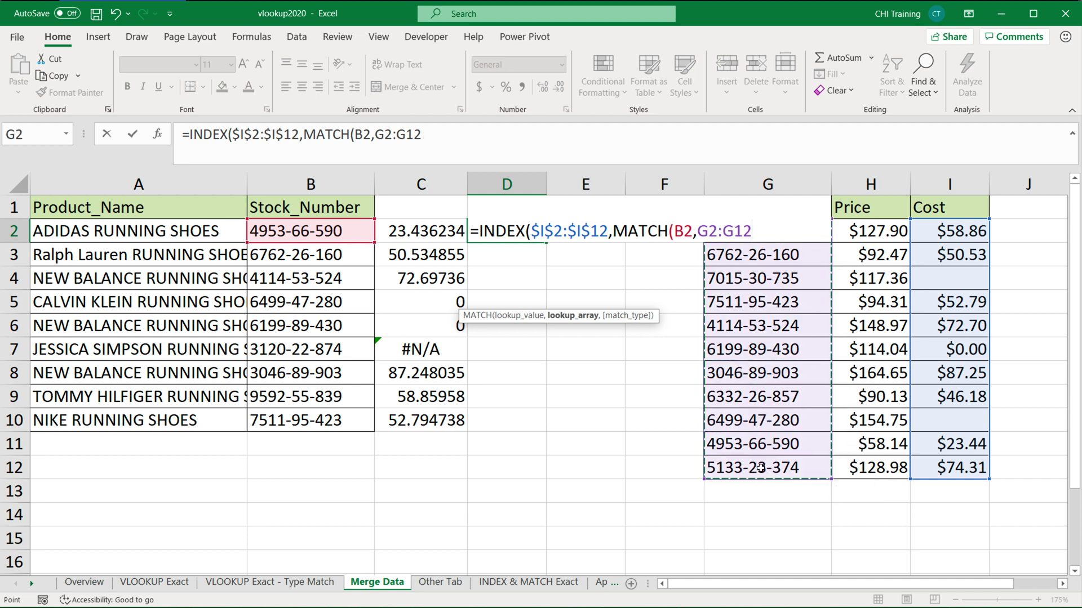
pyautogui.press('F4')
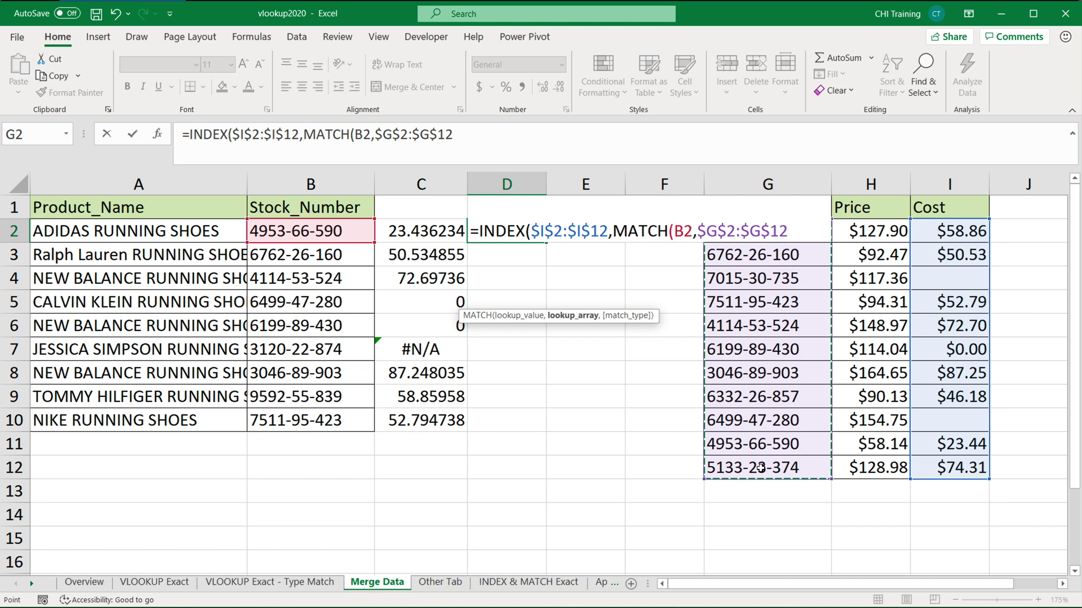
pyautogui.write(',')
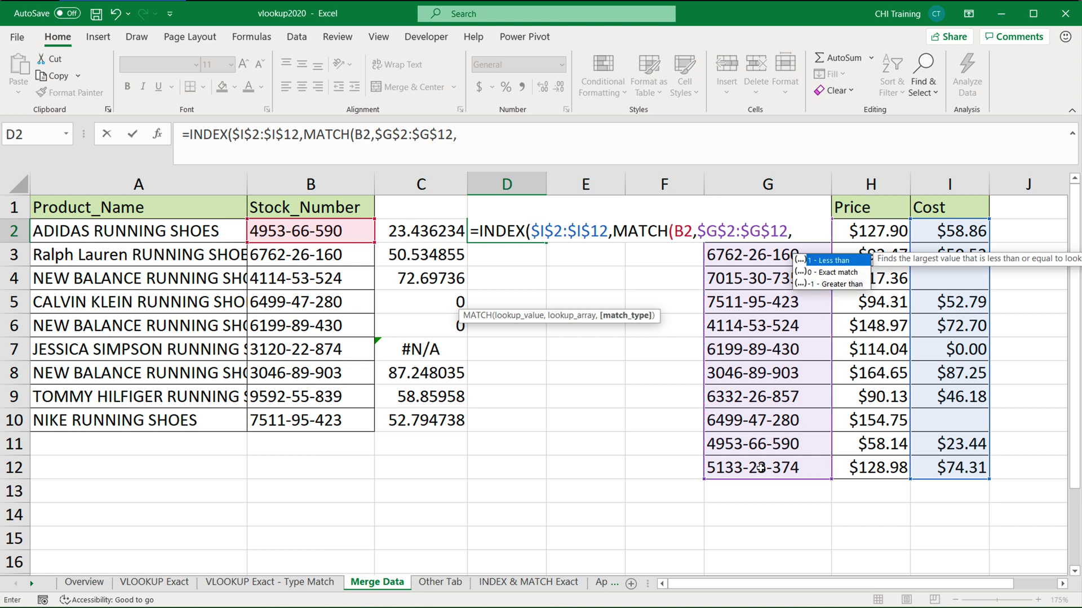
pyautogui.write('0)')
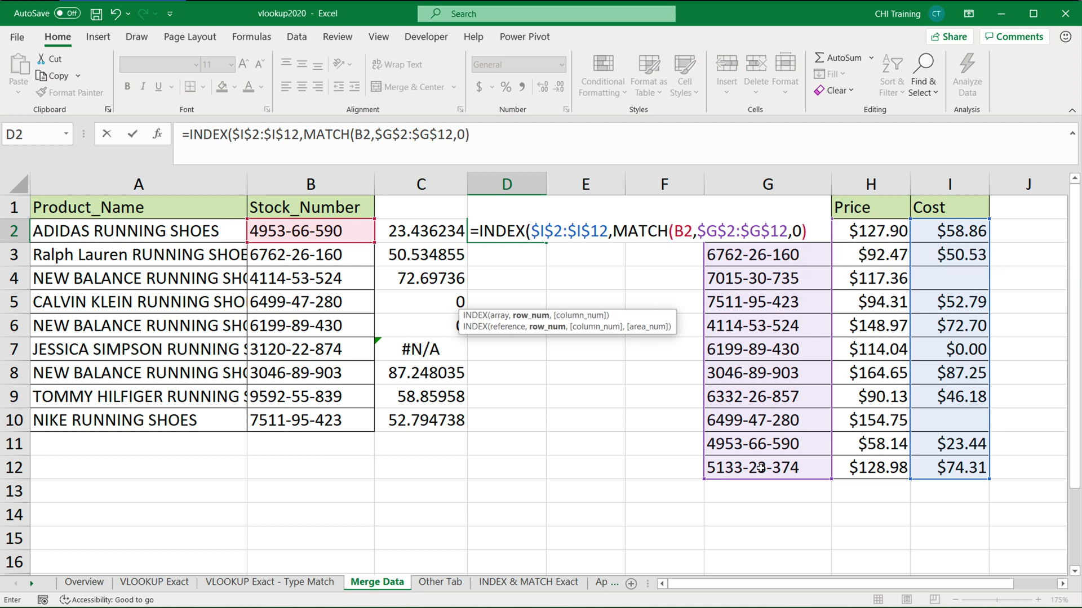
pyautogui.write(')')
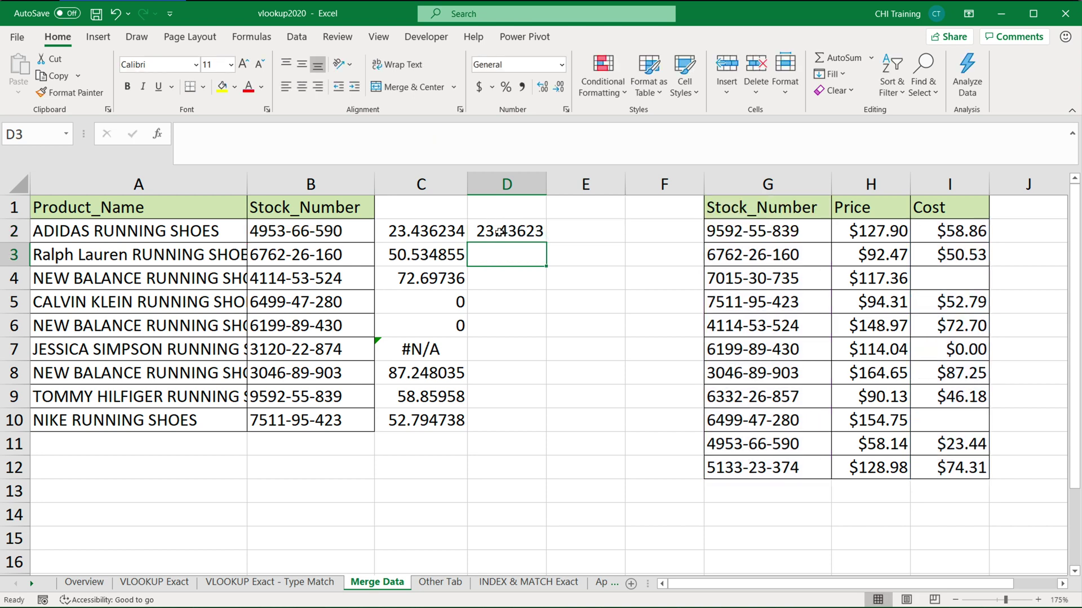
# Step: Fill the INDEX/MATCH down to D10, review D2's formula, and compare zero results in C5:D6
pyautogui.click(532, 236)
pyautogui.moveTo(544, 242); pyautogui.dragTo(531, 435)
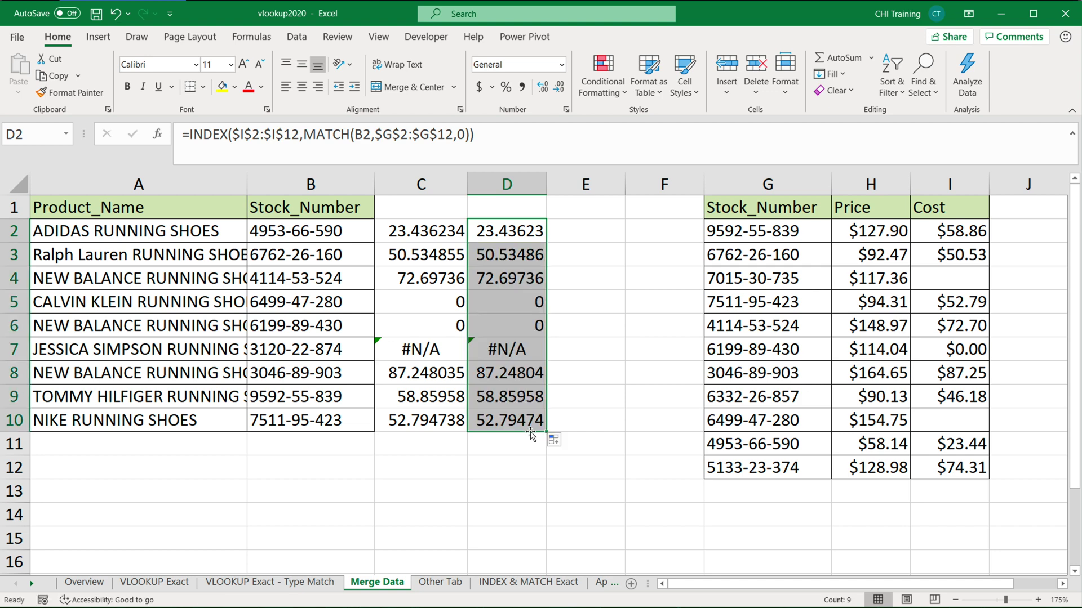
pyautogui.click(513, 235)
pyautogui.doubleClick(512, 233)
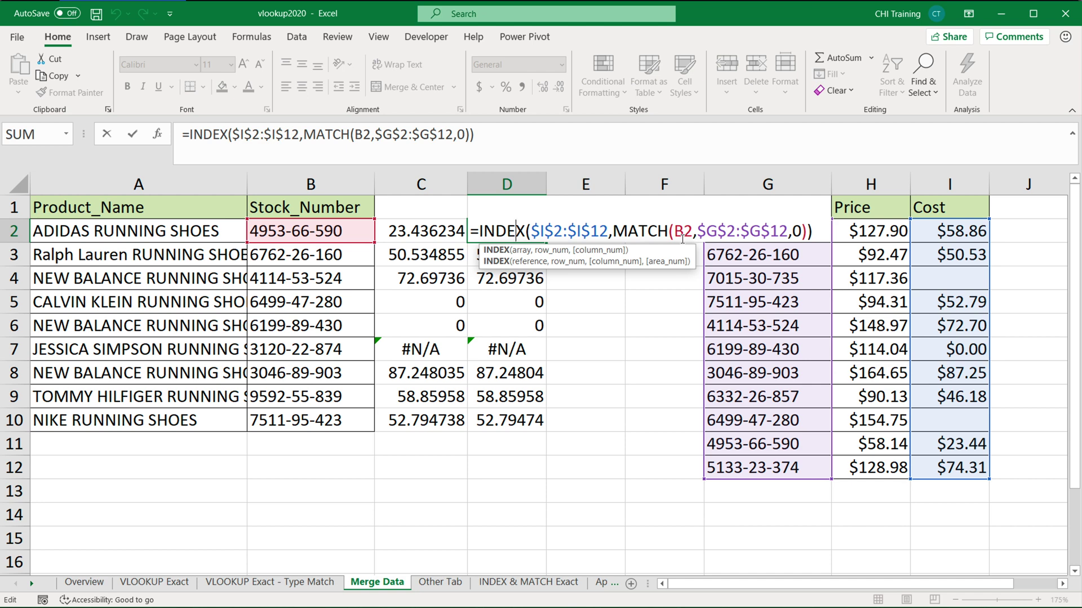
pyautogui.press('Return')
pyautogui.press('Up')
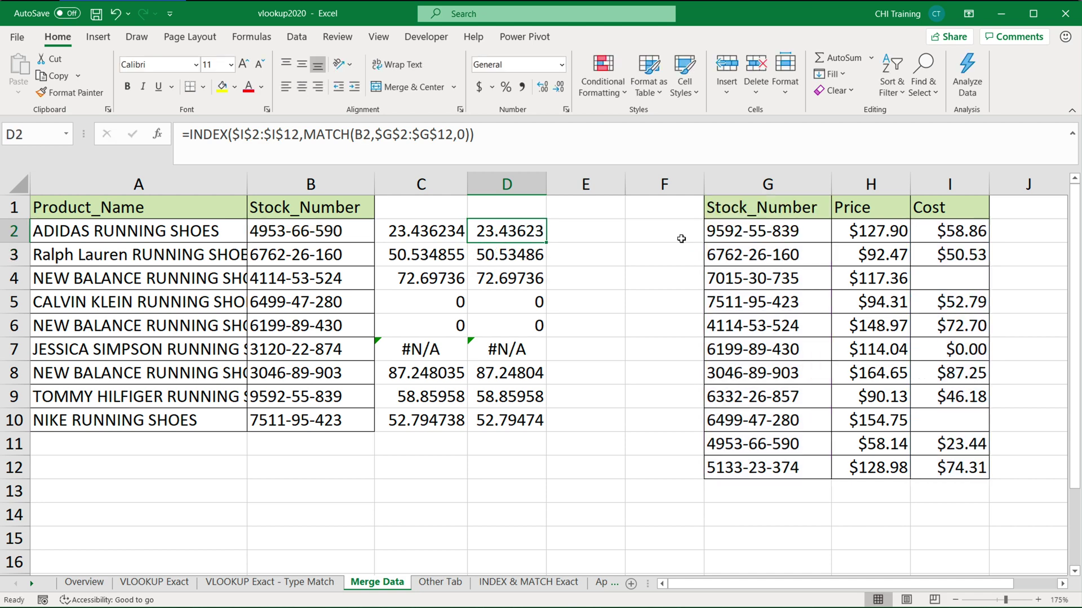
pyautogui.press('Right')
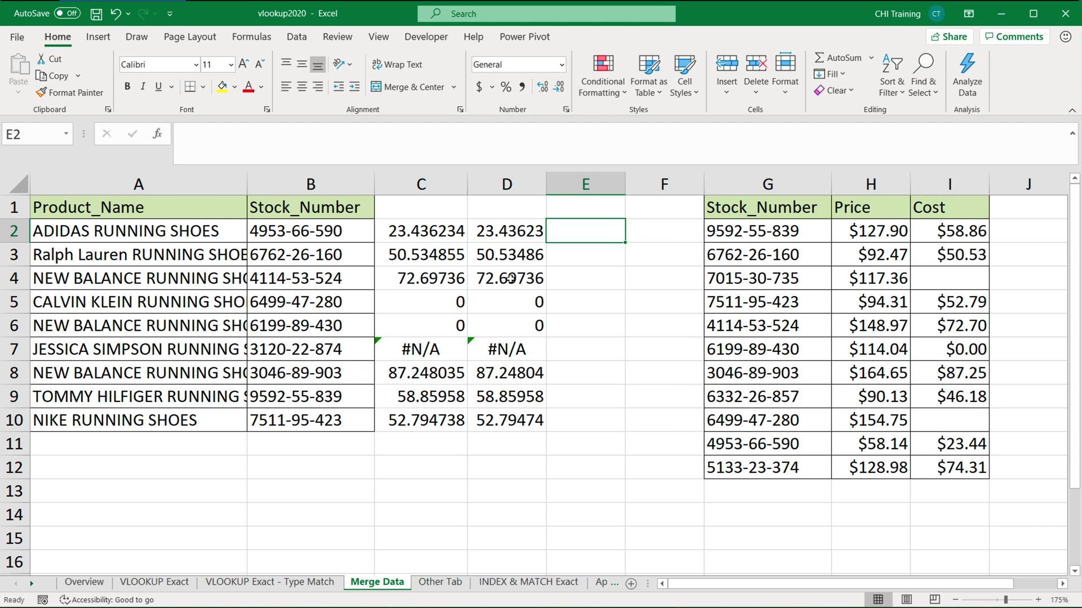
pyautogui.moveTo(444, 304); pyautogui.dragTo(501, 328)
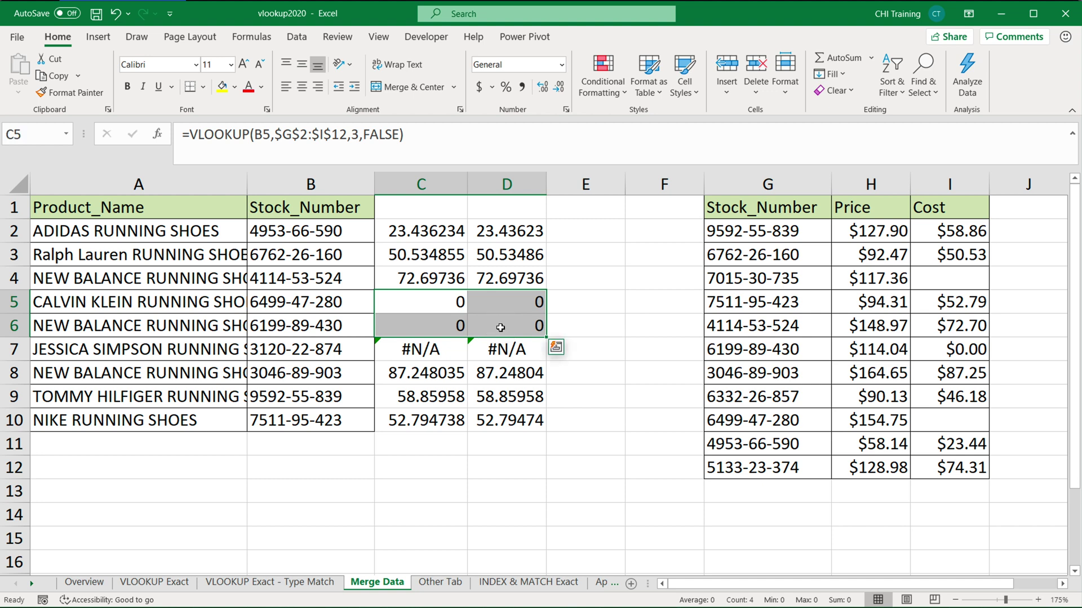
# Step: Enter =XLOOKUP(B2,$G$2:$G$12,$I$2:$I$12) in E2, returning 23.43623
pyautogui.click(562, 240)
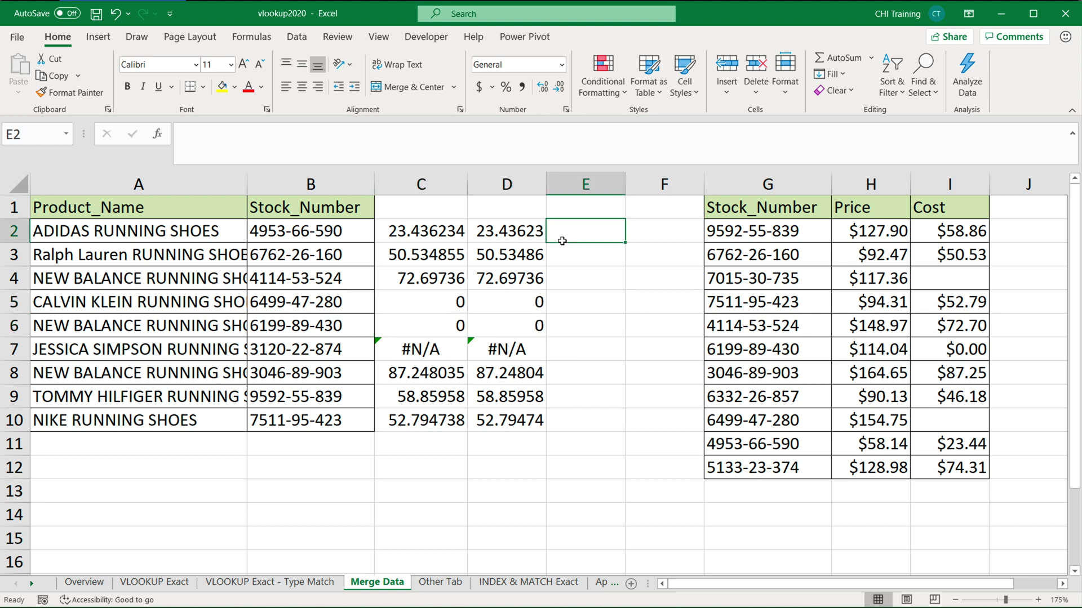
pyautogui.write('=xl')
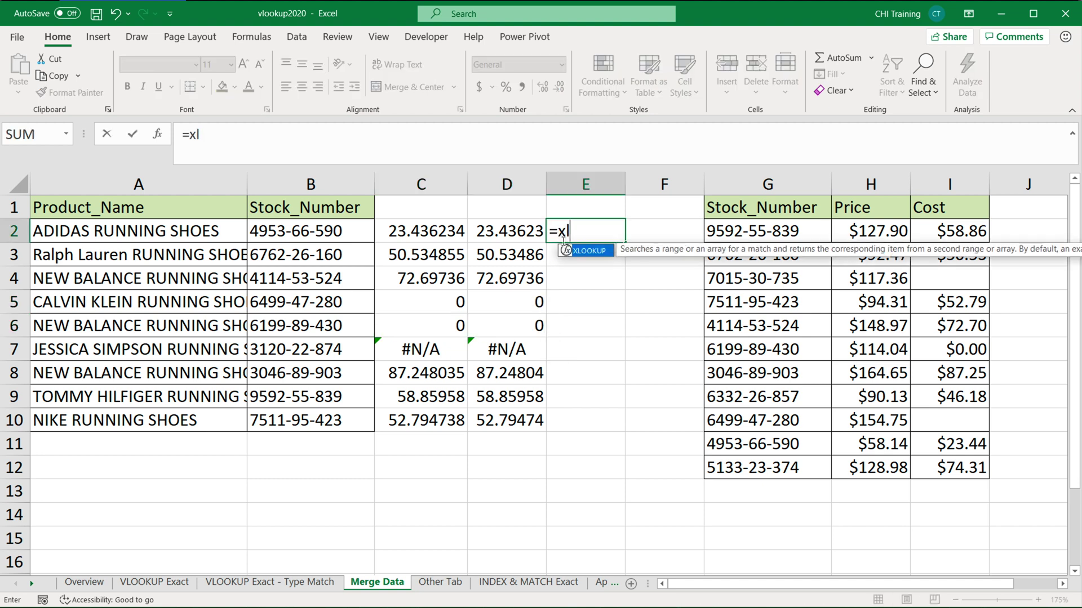
pyautogui.press('Tab')
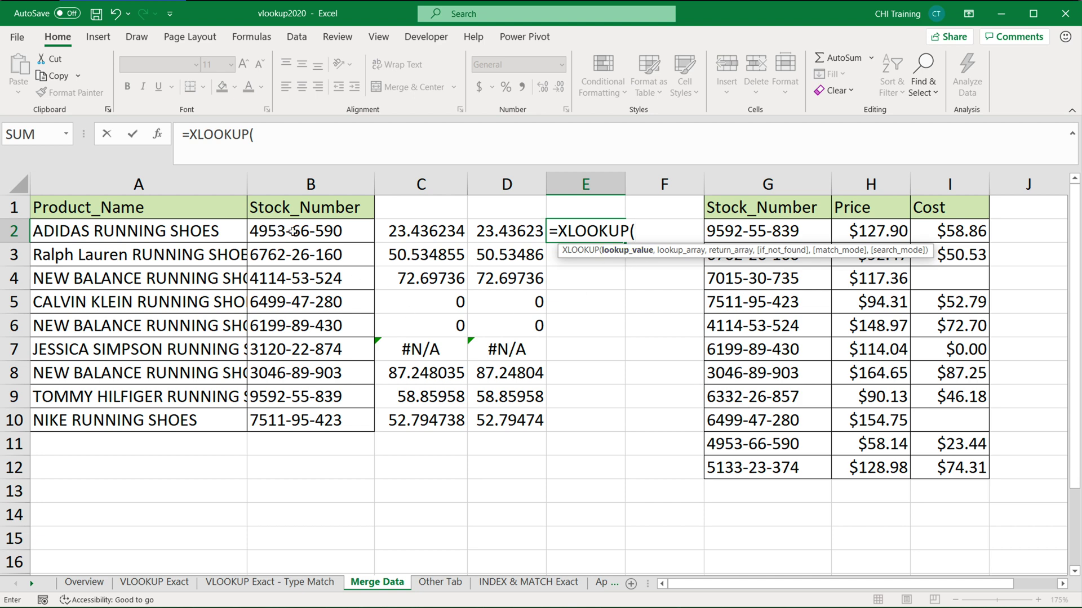
pyautogui.click(296, 231)
pyautogui.write(',')
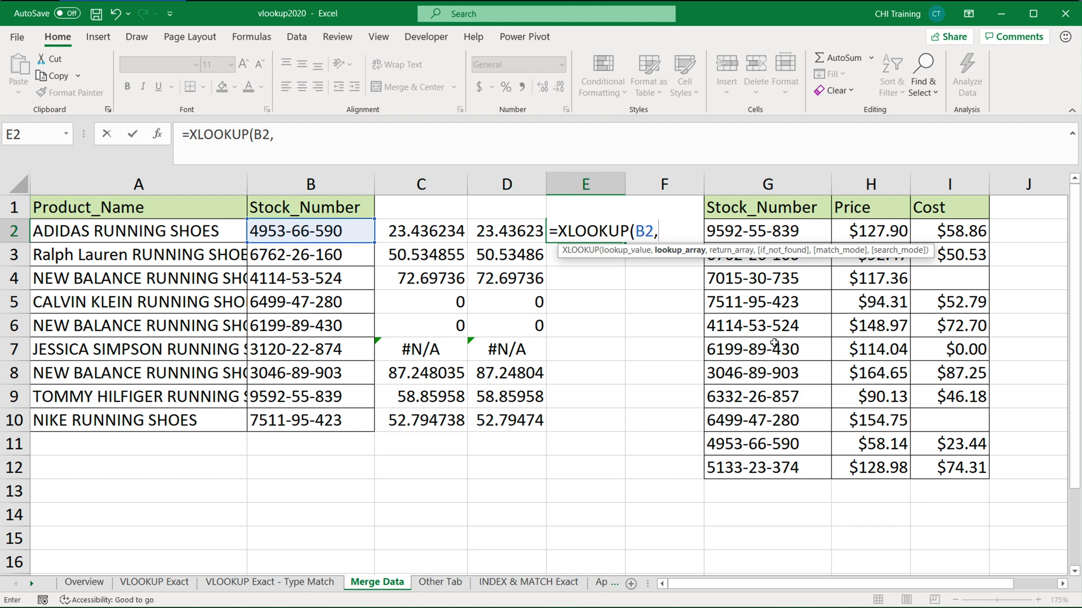
pyautogui.moveTo(778, 233); pyautogui.dragTo(778, 471)
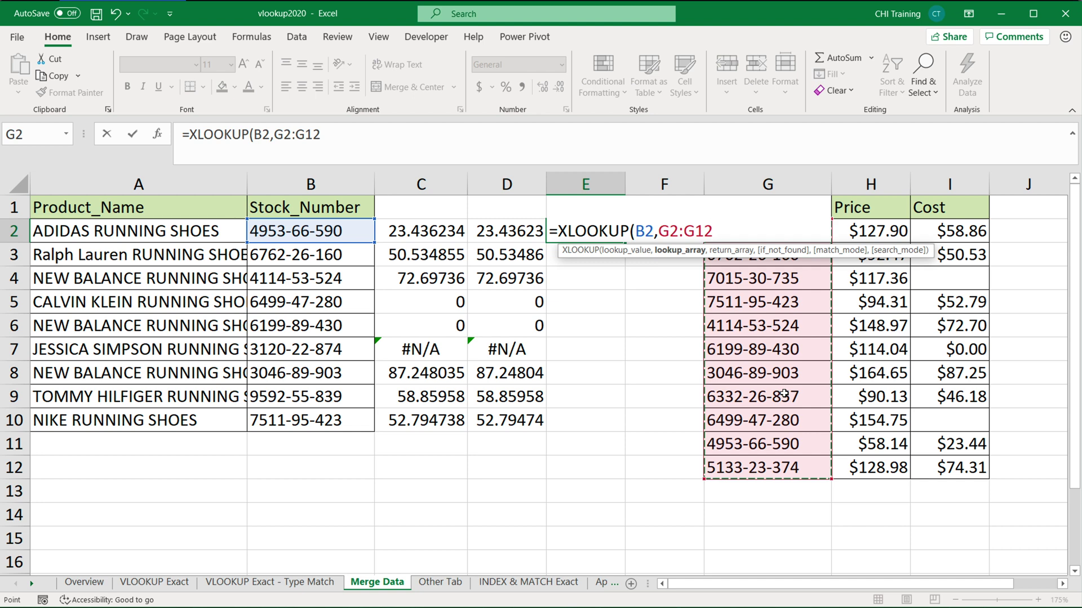
pyautogui.press('F4')
pyautogui.write(',')
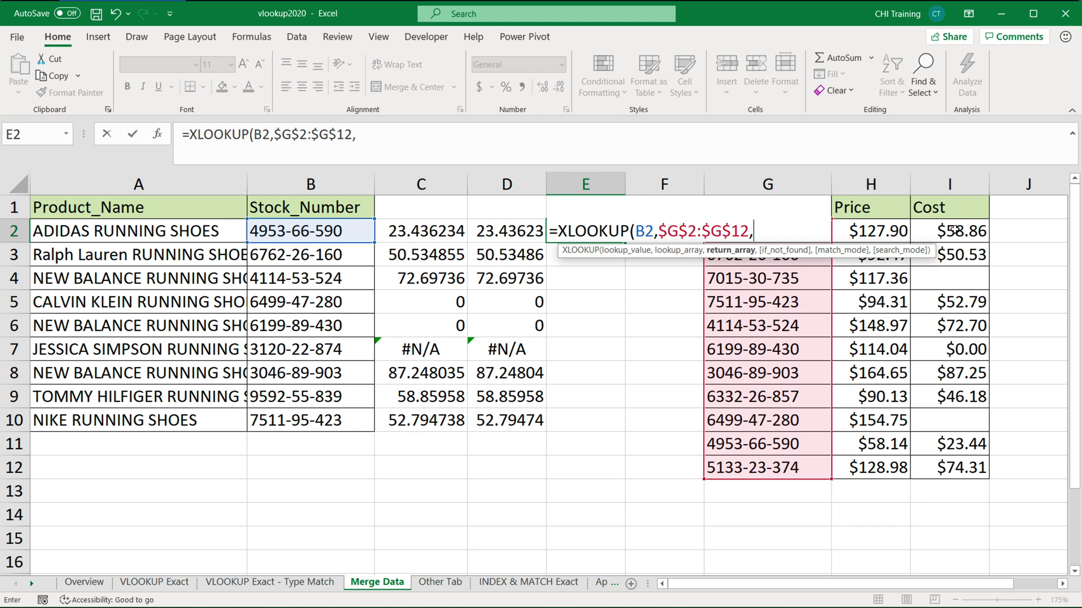
pyautogui.moveTo(954, 230); pyautogui.dragTo(950, 469)
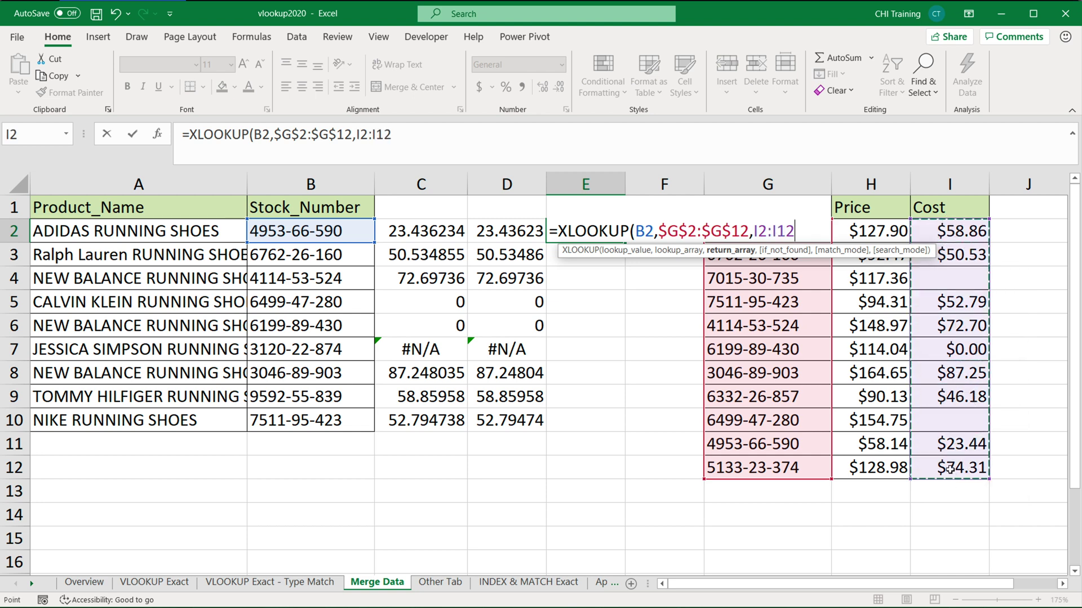
pyautogui.press('F4')
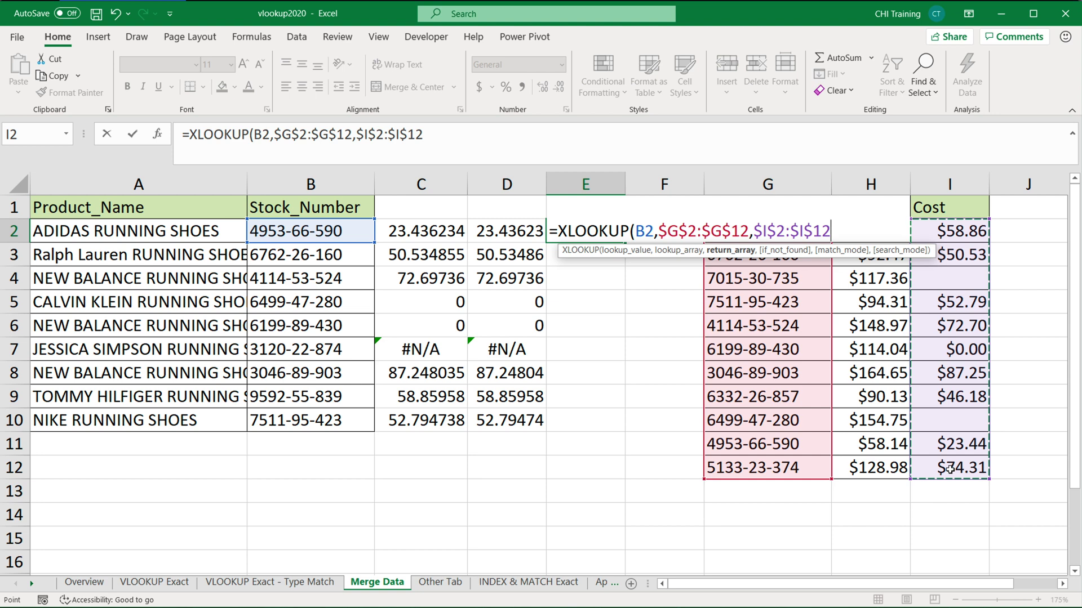
pyautogui.write(')')
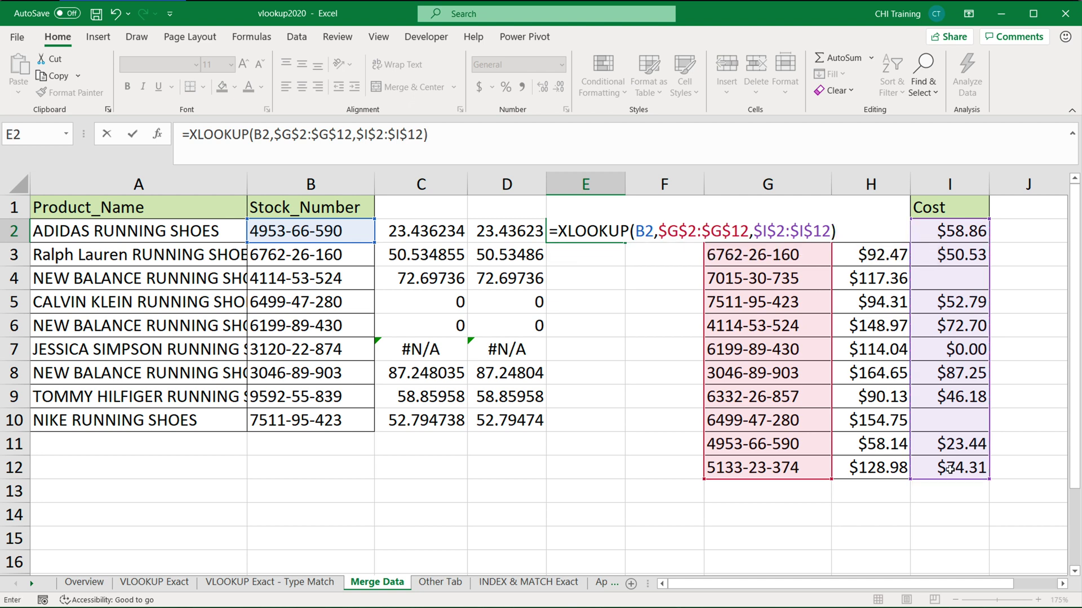
pyautogui.press('Return')
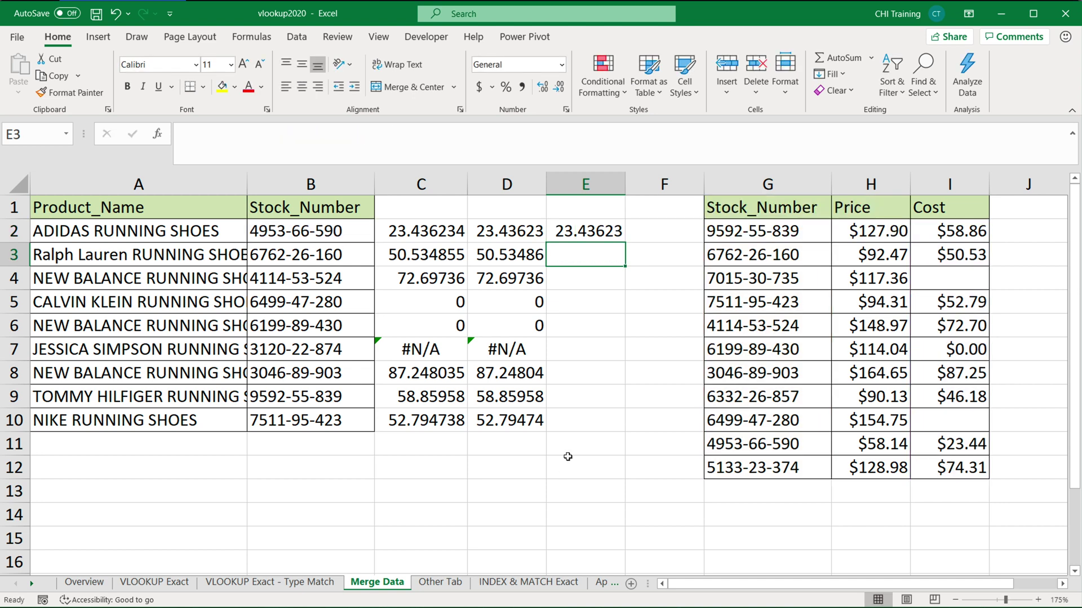
# Step: Fill E2's XLOOKUP down to E10, confirm I7 holds a real 0, and review E2's formula
pyautogui.click(585, 232)
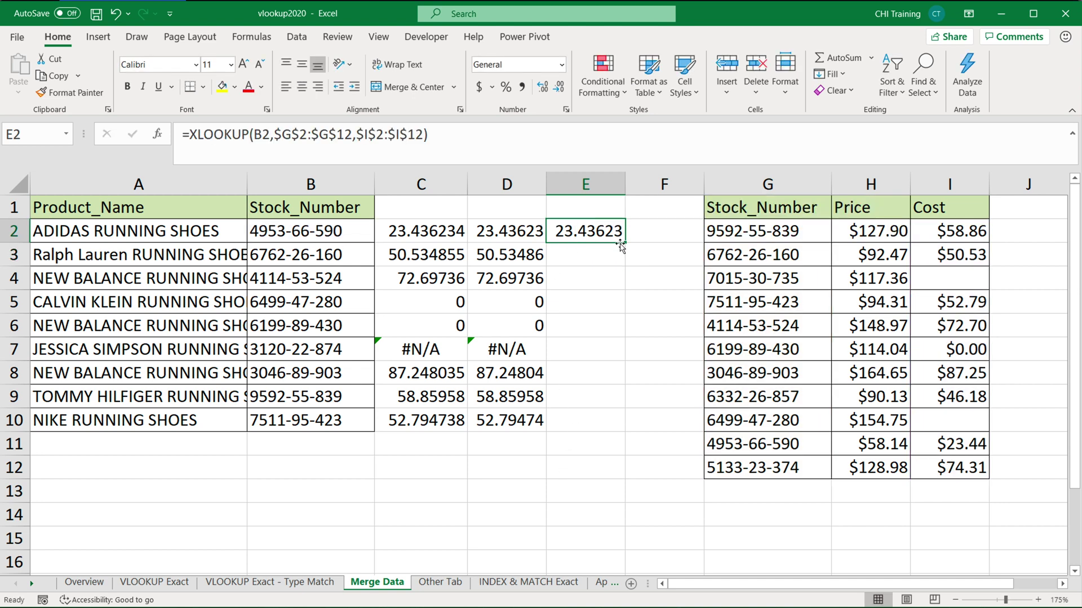
pyautogui.moveTo(625, 244); pyautogui.dragTo(618, 430)
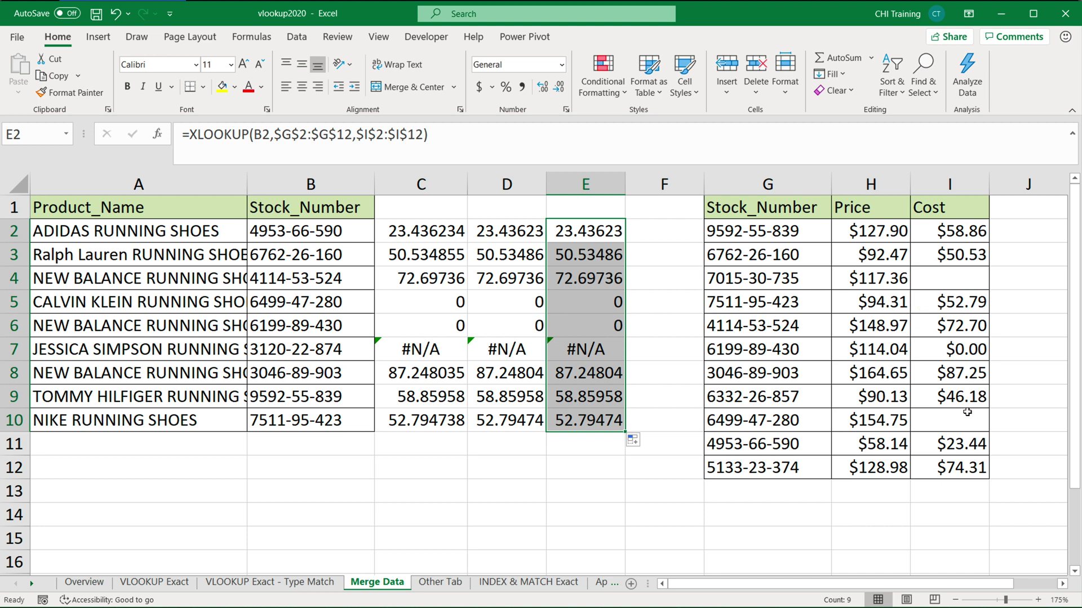
pyautogui.click(963, 354)
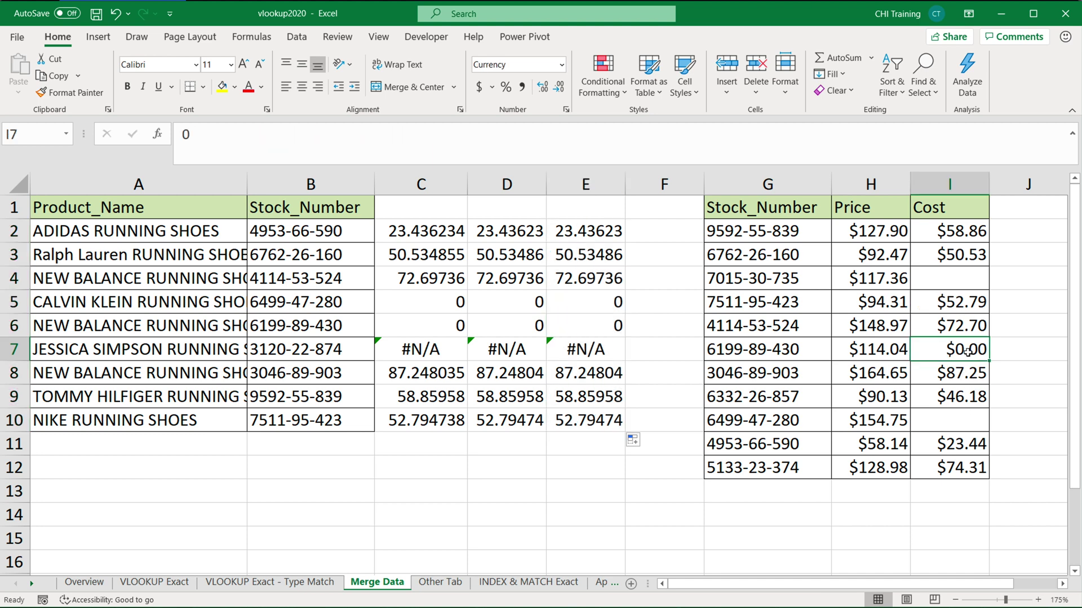
pyautogui.doubleClick(589, 229)
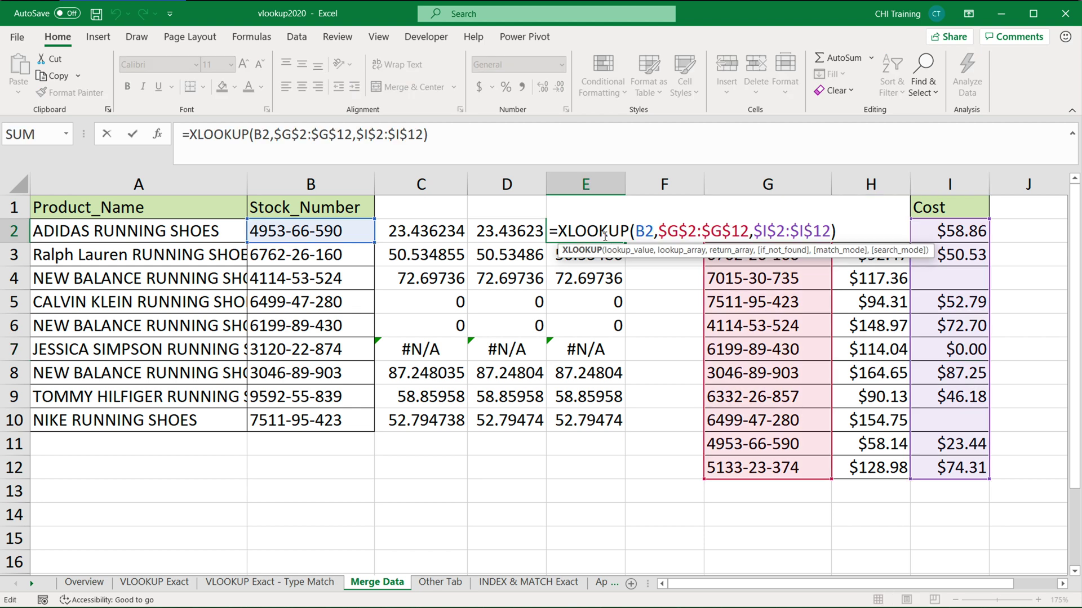
# Step: Compare the INDEX/MATCH formula in D2 with the XLOOKUP formula in E2
pyautogui.press('Escape')
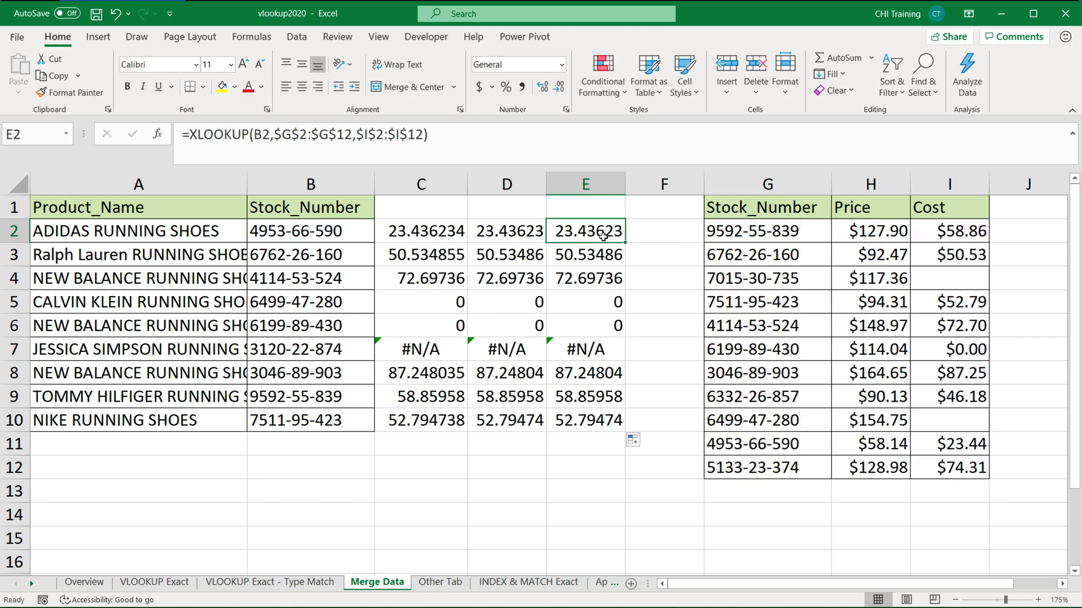
pyautogui.doubleClick(510, 231)
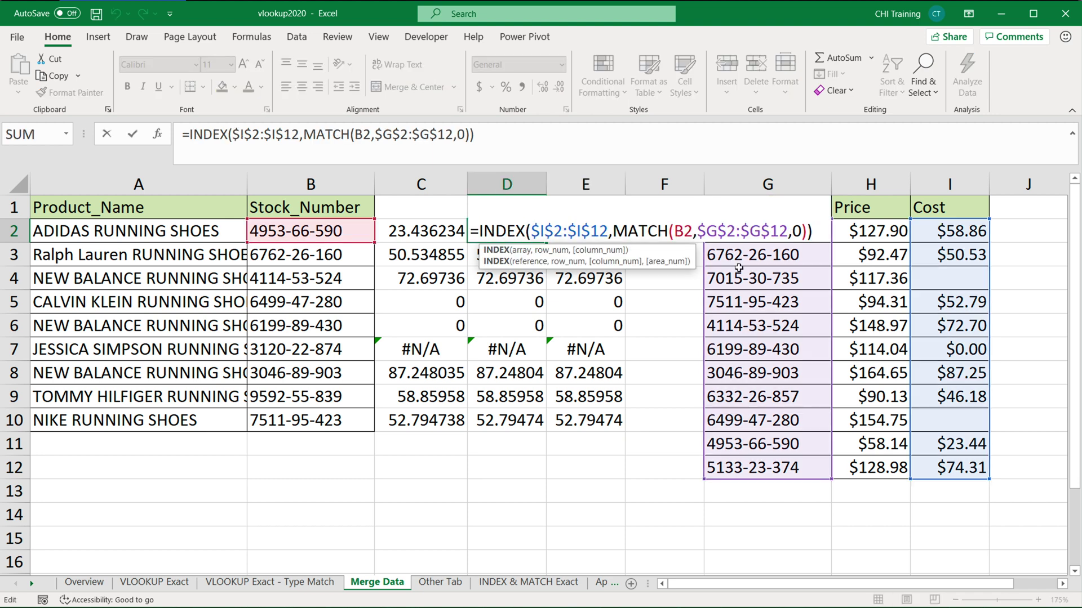
pyautogui.press('Escape')
pyautogui.doubleClick(588, 231)
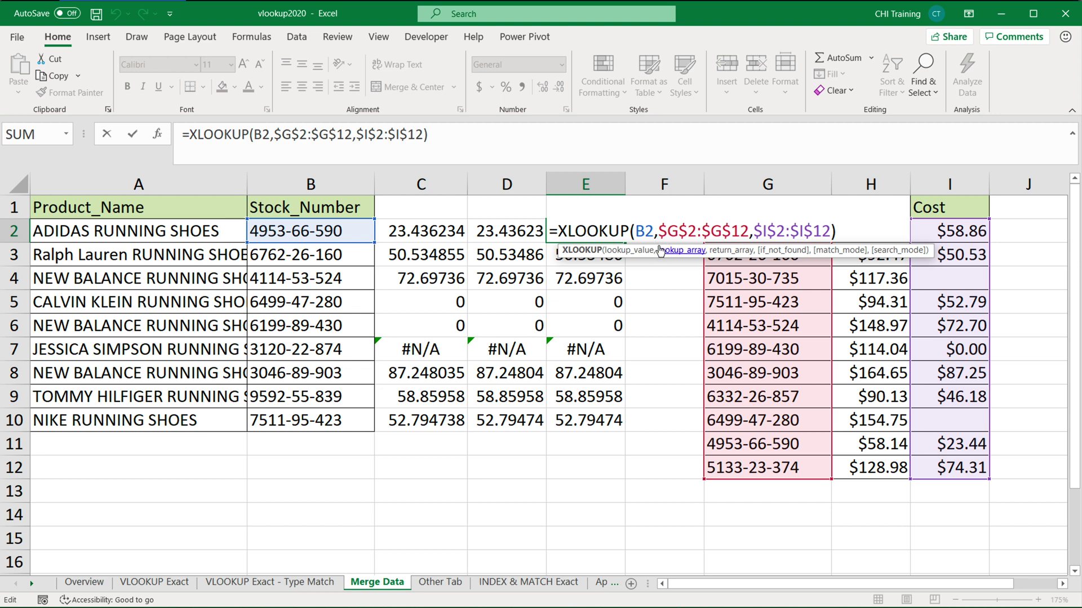
pyautogui.press('Escape')
# Step: Edit C2's VLOOKUP and insert IF( right after the B2 argument
pyautogui.press('Left')
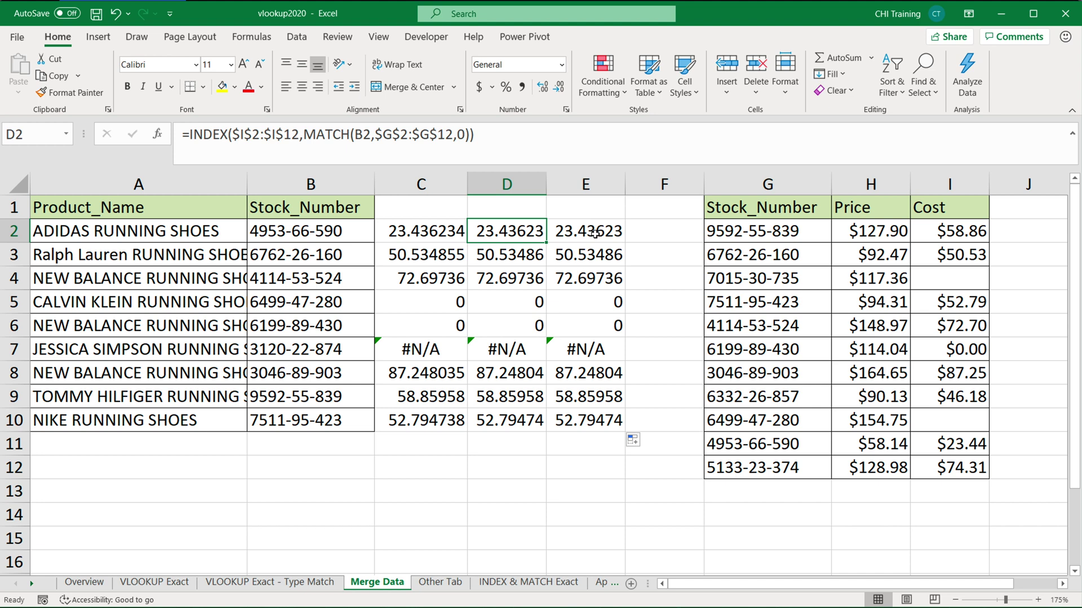
pyautogui.press('Left')
pyautogui.press('Down')
pyautogui.press('Down')
pyautogui.press('Down')
pyautogui.press('Up')
pyautogui.press('Up')
pyautogui.press('Up')
pyautogui.press('F2')
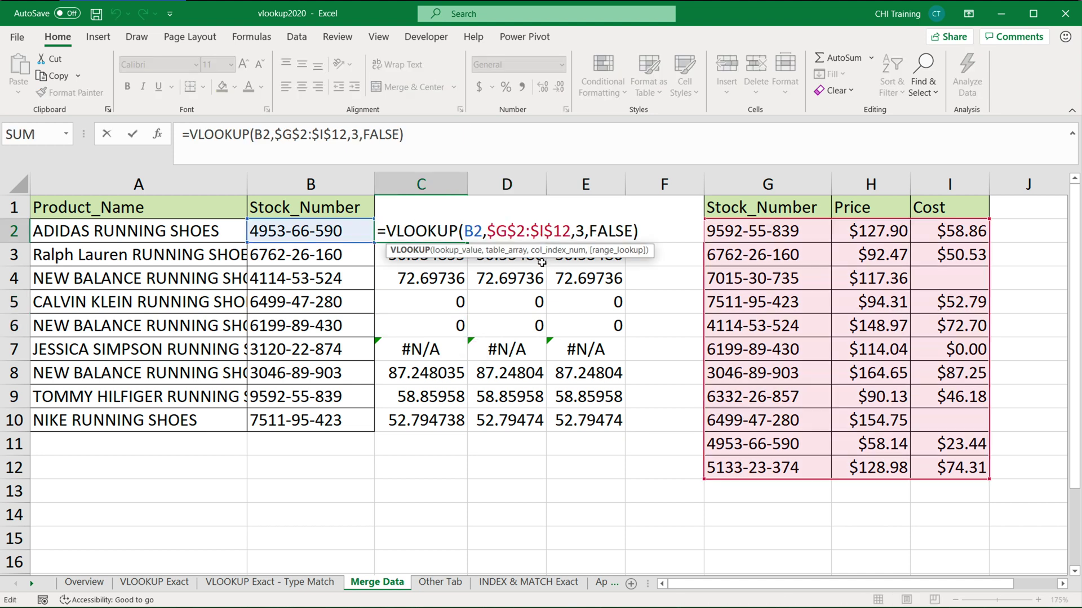
pyautogui.click(488, 231)
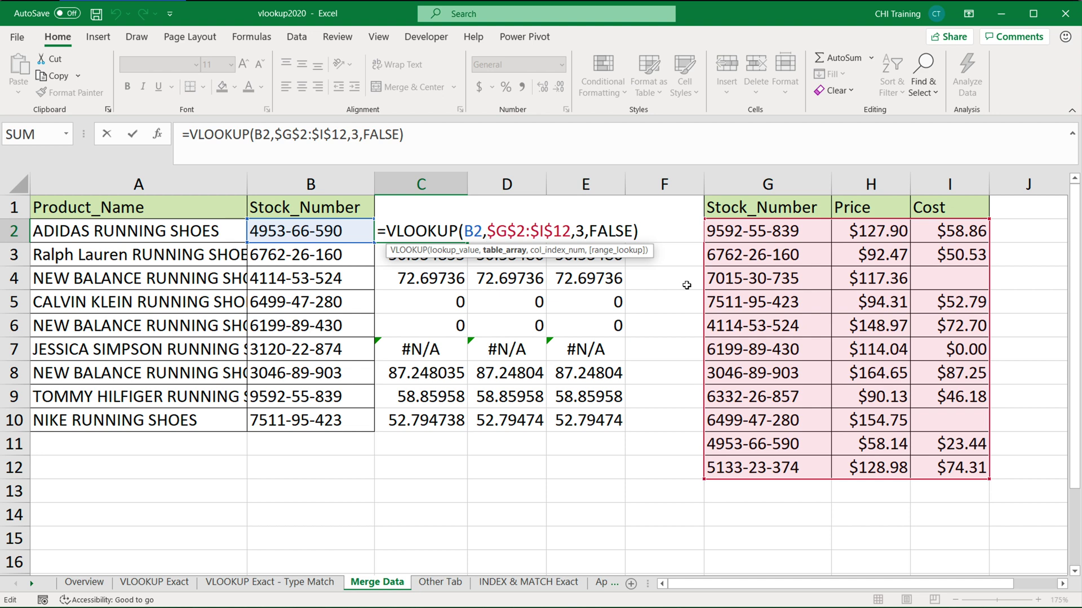
pyautogui.write('IF(')
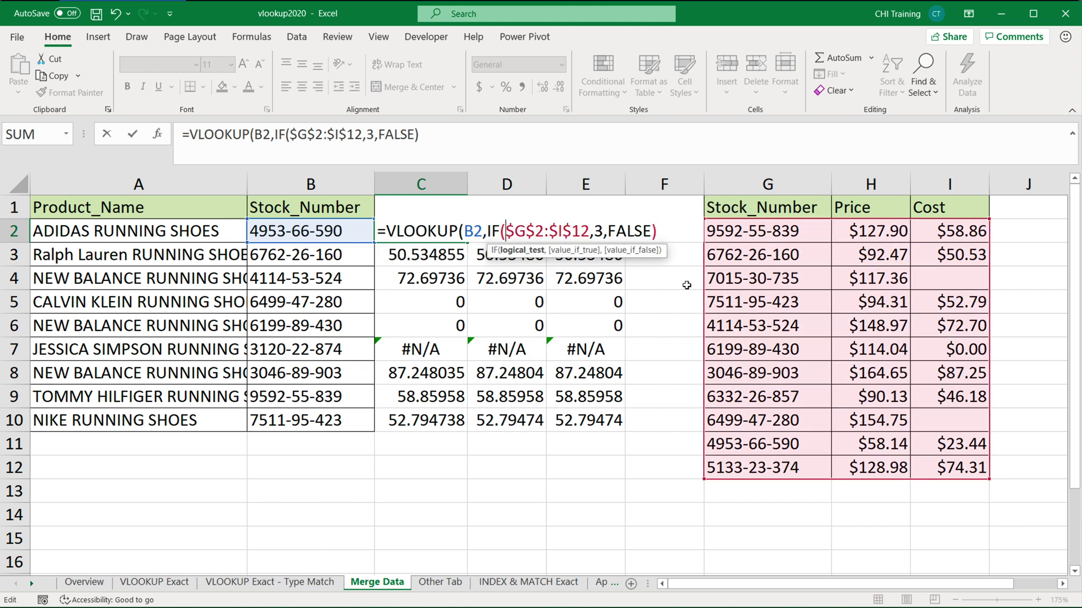
# Step: Complete C2 as =VLOOKUP(B2,IF($G$2:$I$12="","",$G$2:$I$12),3,FALSE) and commit it
pyautogui.click(591, 231)
pyautogui.write('=')
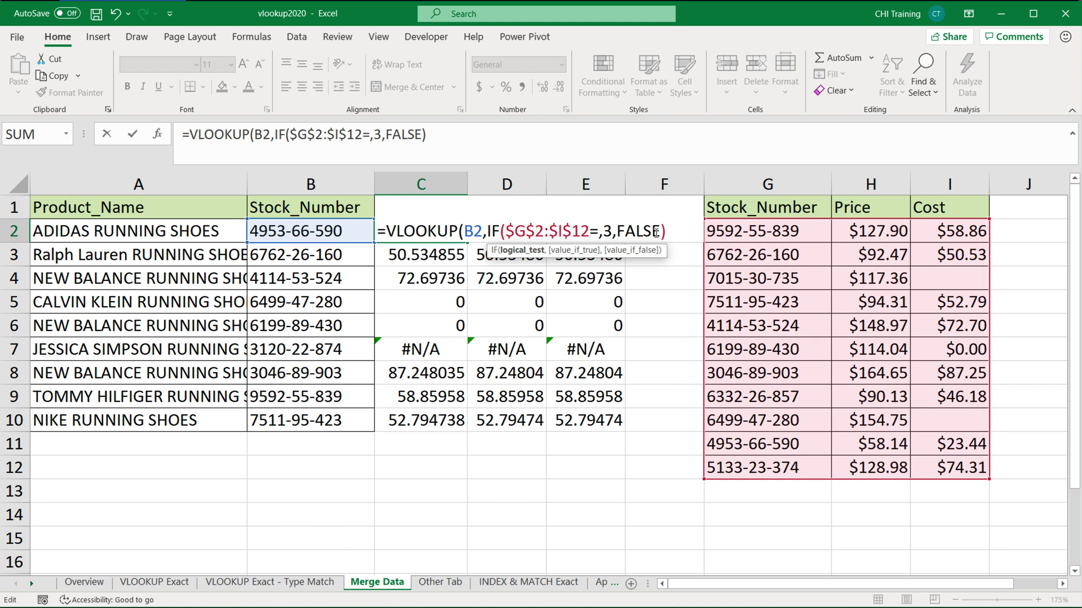
pyautogui.write('"",')
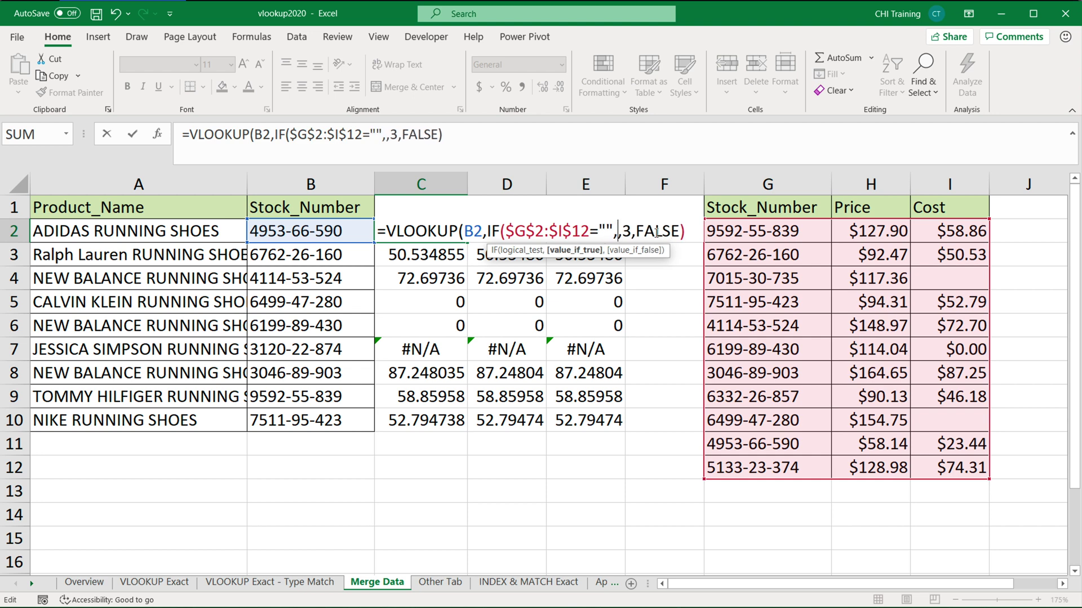
pyautogui.write('"",')
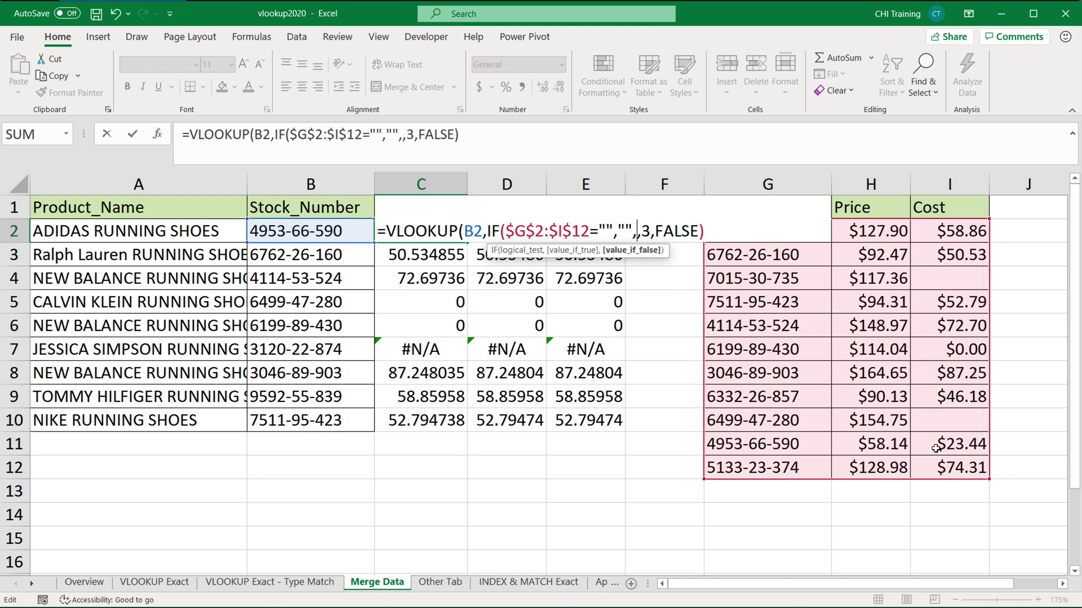
pyautogui.moveTo(945, 467); pyautogui.dragTo(732, 231)
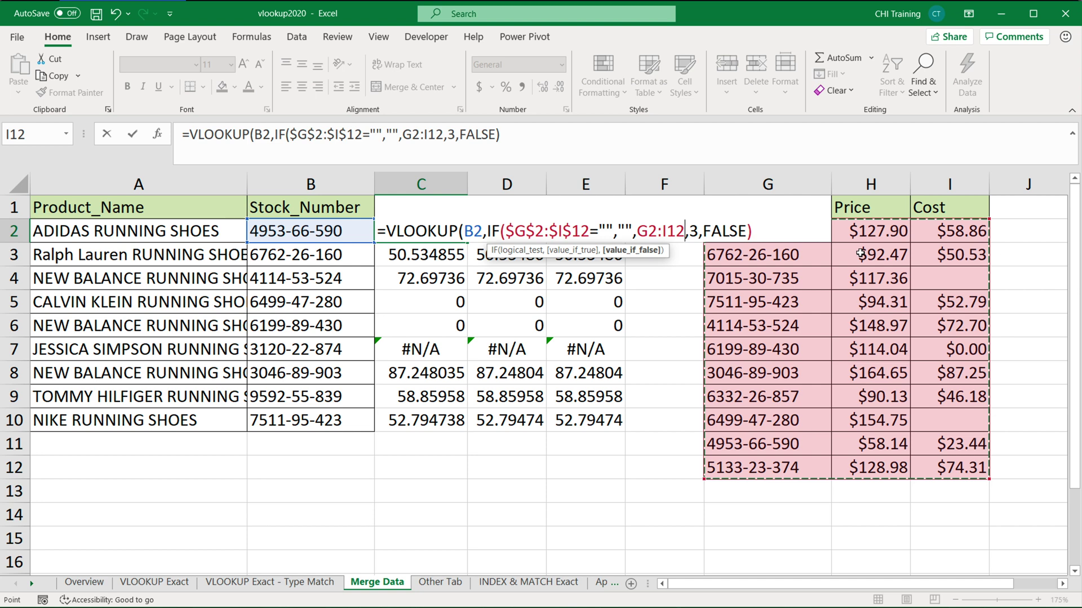
pyautogui.press('F4')
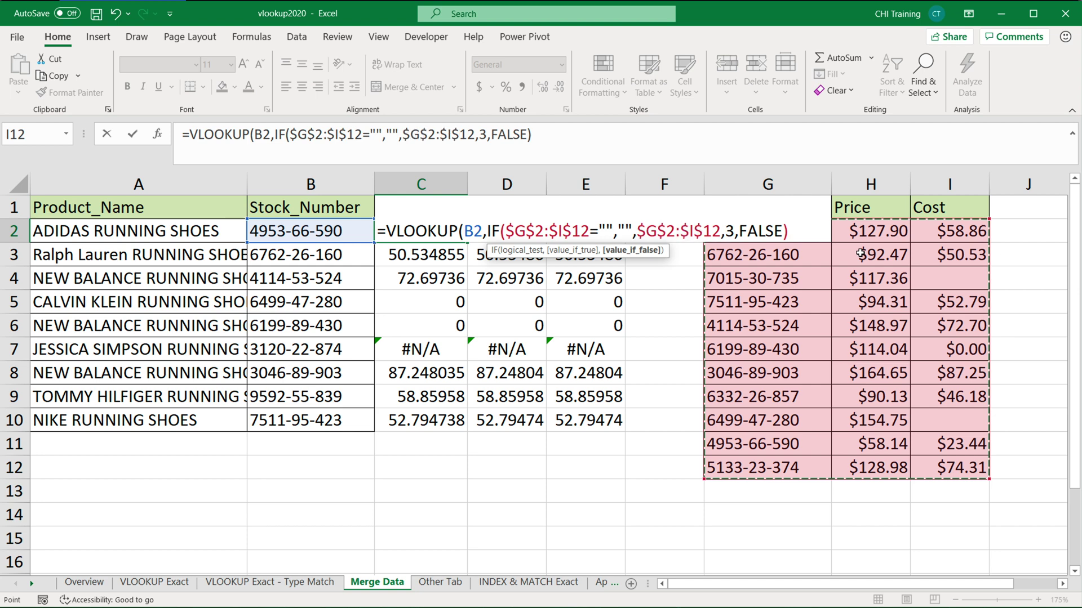
pyautogui.write(')')
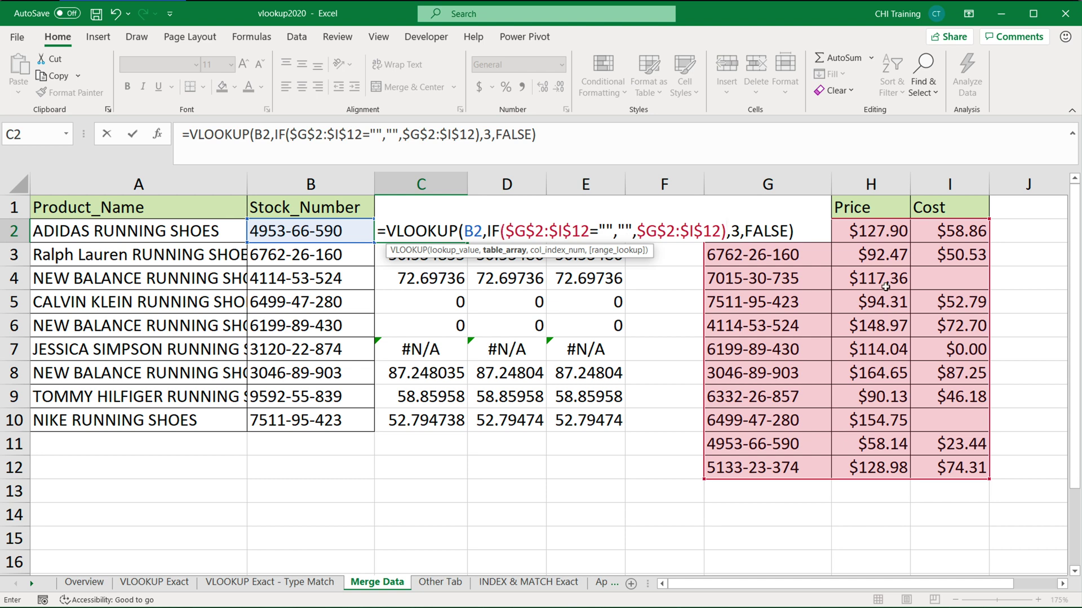
pyautogui.click(622, 229)
pyautogui.moveTo(620, 230); pyautogui.dragTo(632, 231)
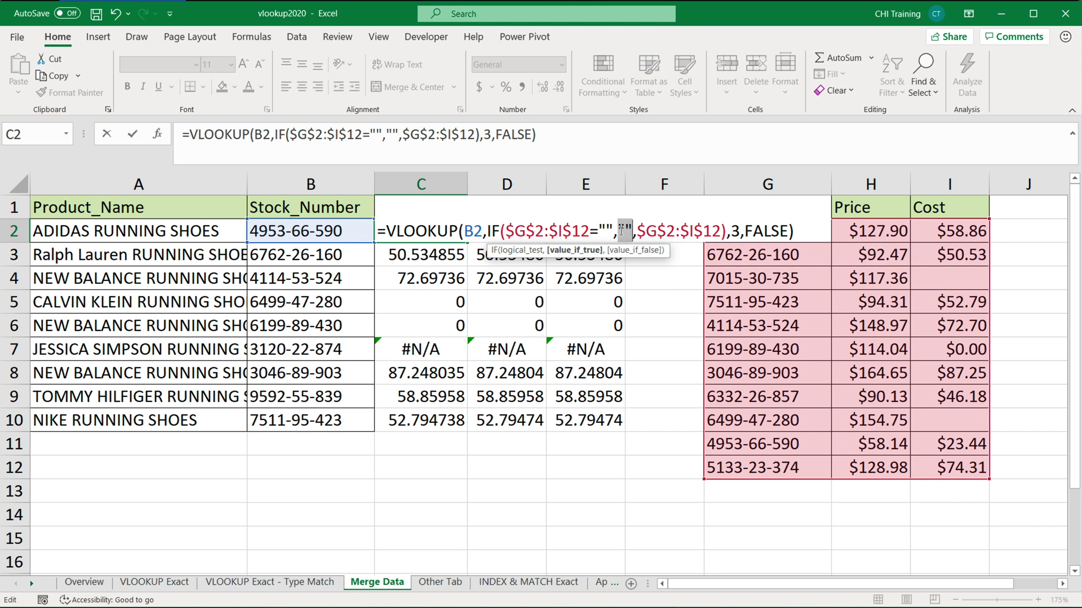
pyautogui.moveTo(637, 231); pyautogui.dragTo(722, 231)
pyautogui.click(797, 231)
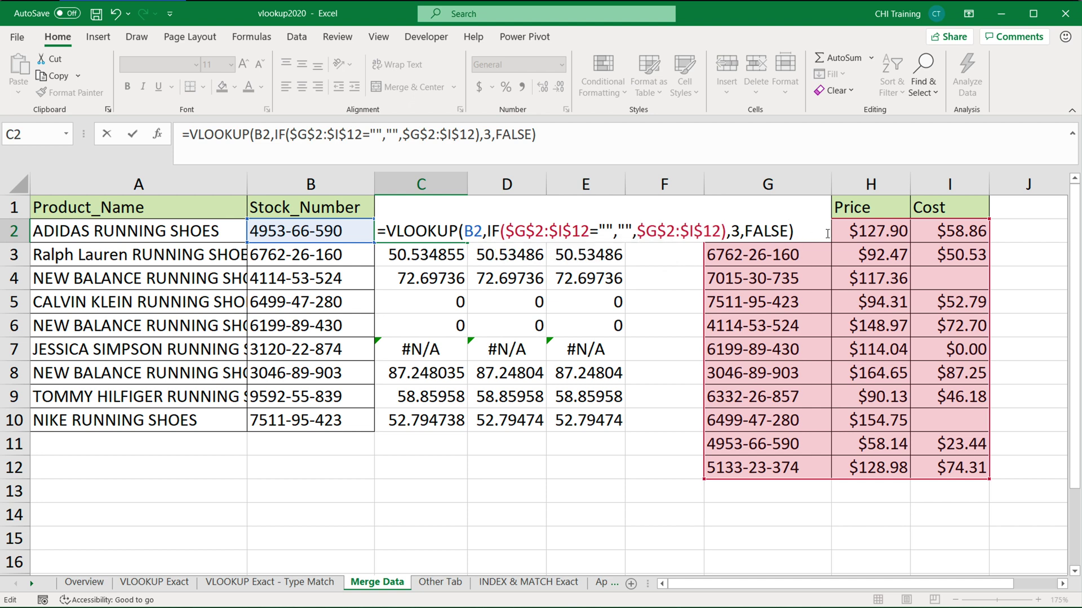
pyautogui.press('Return')
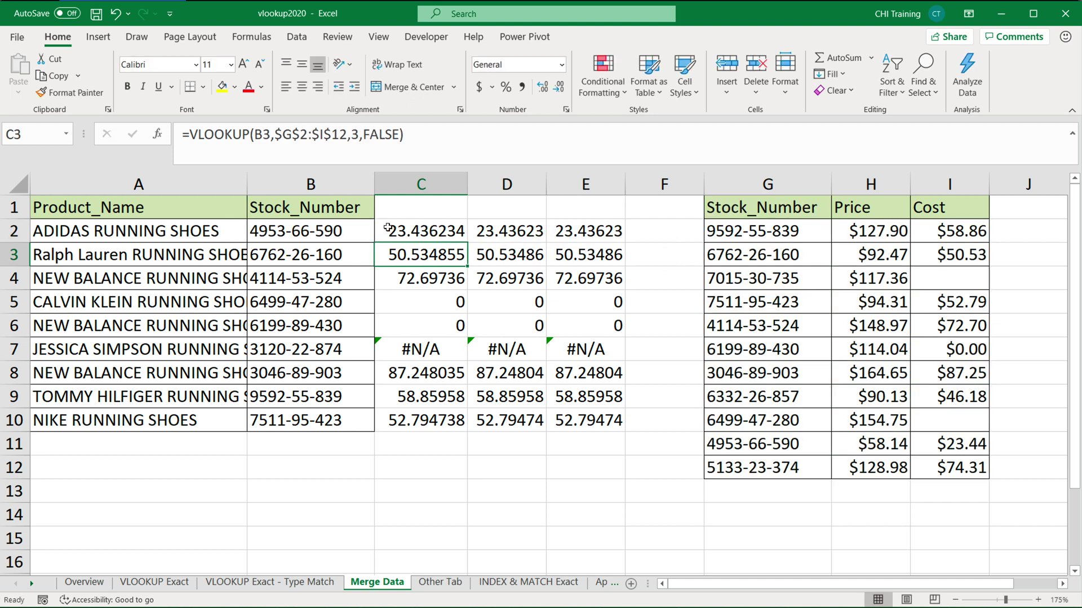
# Step: Fill the blank-aware VLOOKUP down column C and confirm C5 is blank for 6499-47-280
pyautogui.click(454, 241)
pyautogui.moveTo(454, 243); pyautogui.dragTo(401, 313)
pyautogui.press('Escape')
pyautogui.click(409, 303)
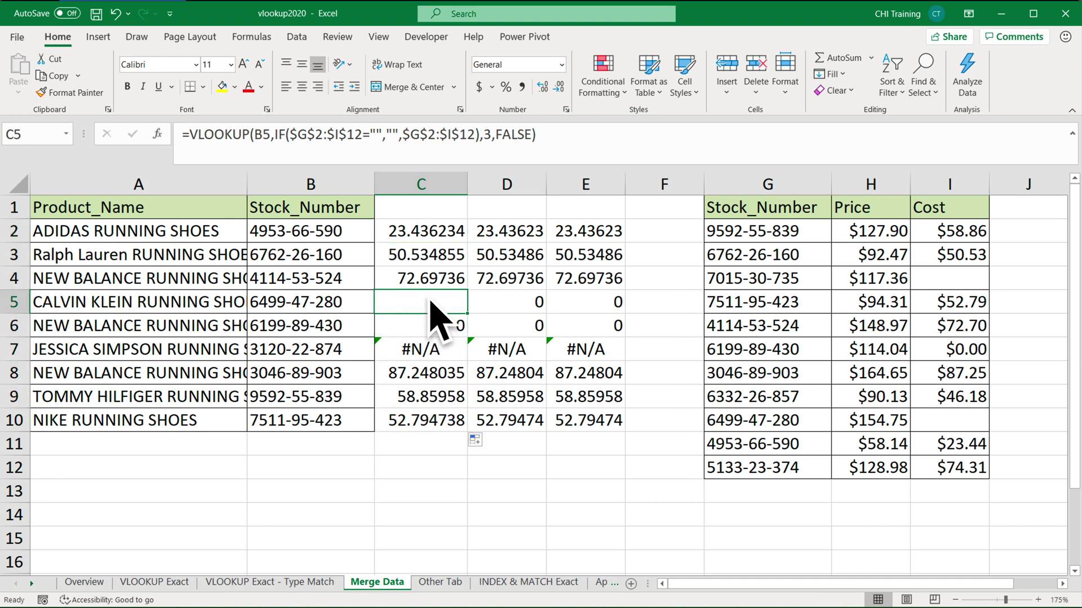
pyautogui.click(350, 299)
pyautogui.click(431, 300)
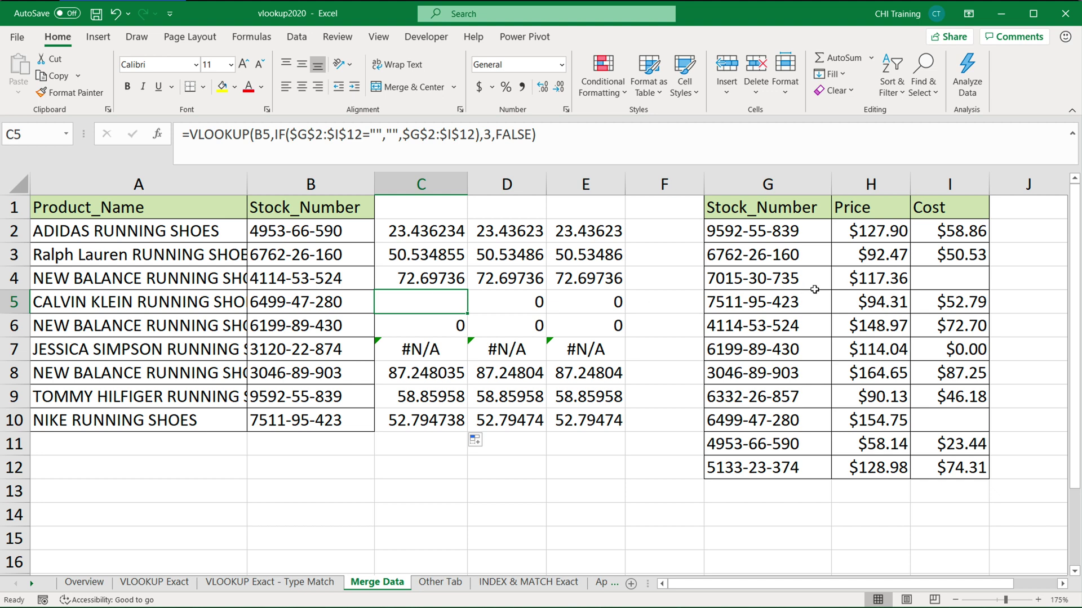
pyautogui.click(950, 427)
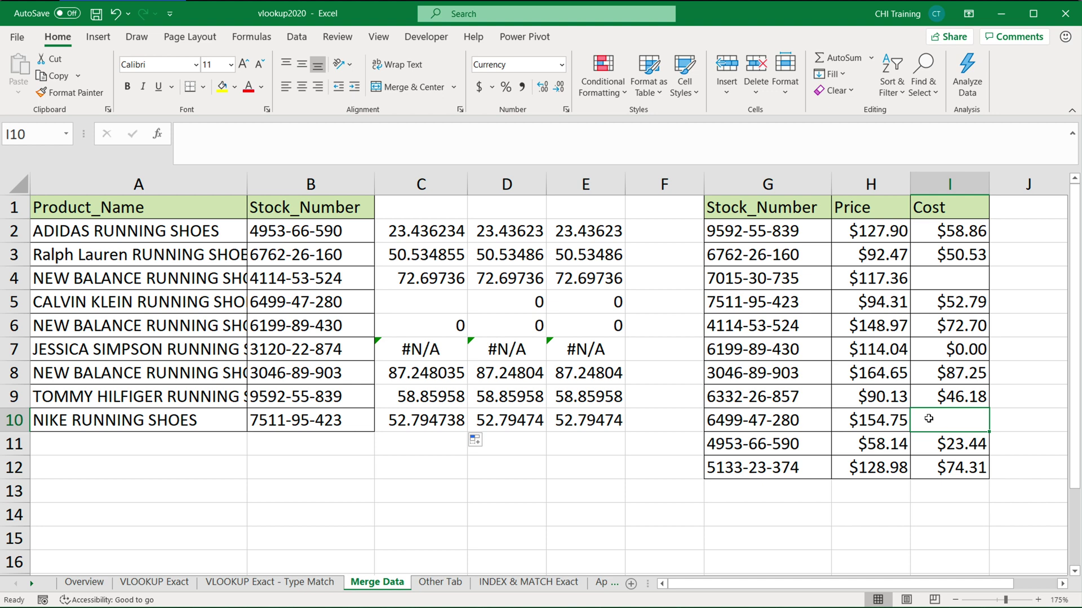
pyautogui.doubleClick(432, 231)
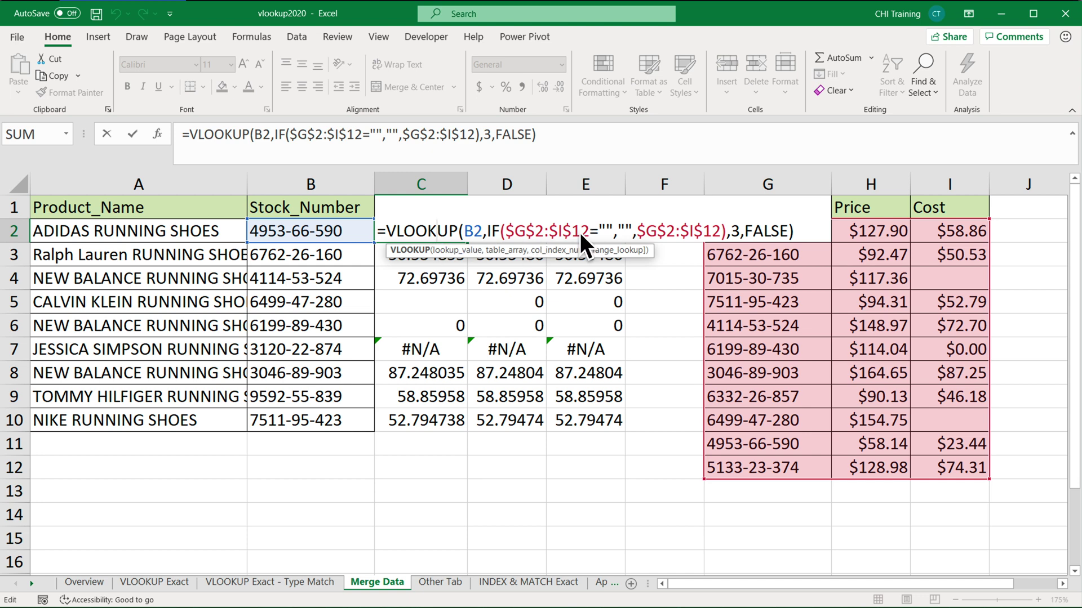
pyautogui.press('Escape')
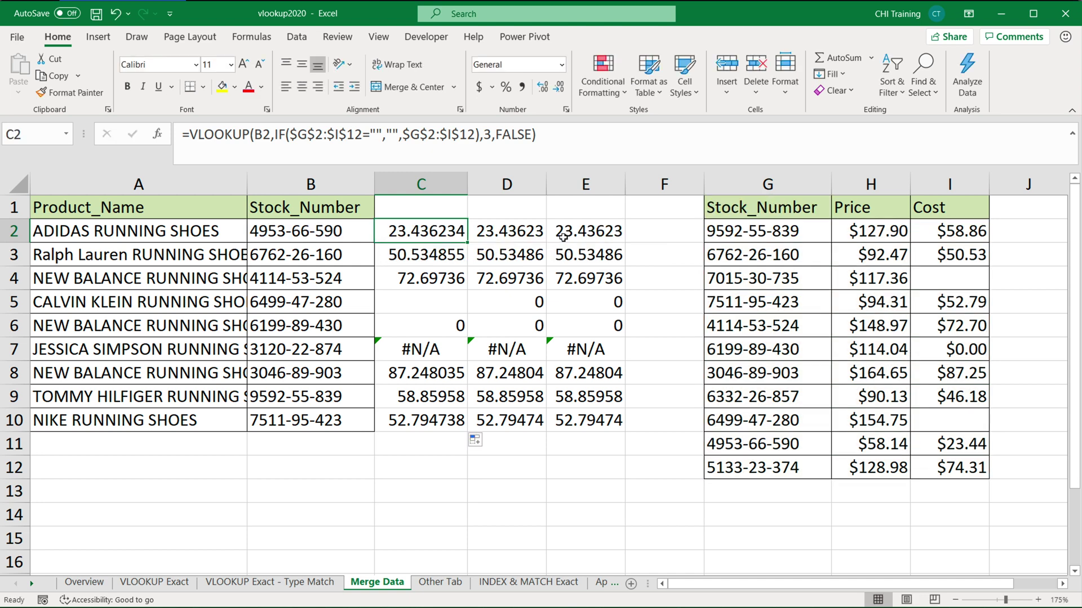
# Step: Wrap D2's Cost range as IF($I$2:$I$12="","",$I$2:$I$12) inside the INDEX
pyautogui.doubleClick(501, 231)
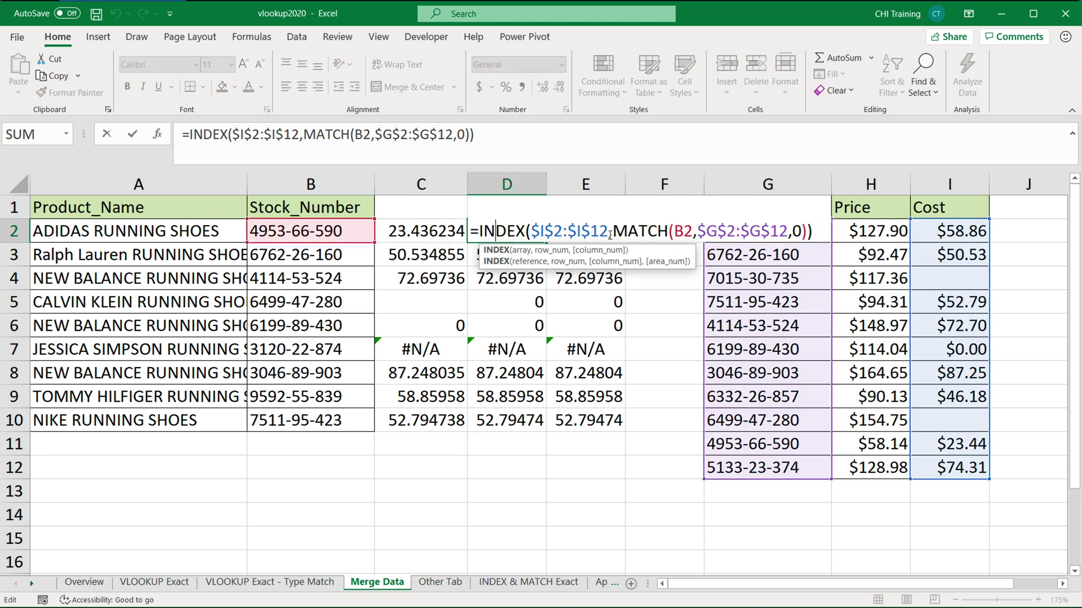
pyautogui.moveTo(609, 233); pyautogui.dragTo(534, 235)
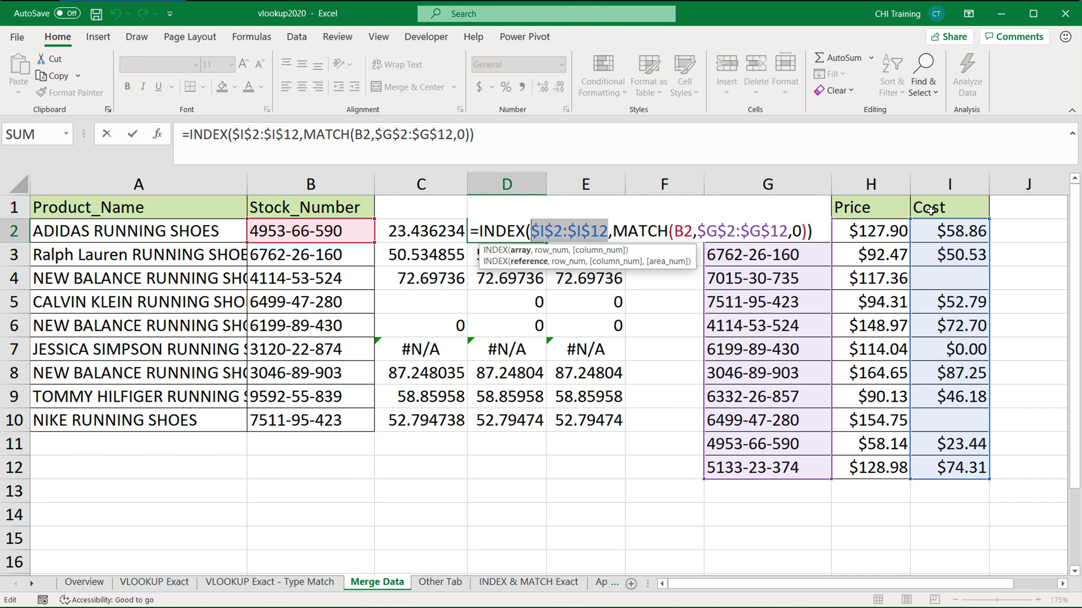
pyautogui.click(533, 231)
pyautogui.write('IF(')
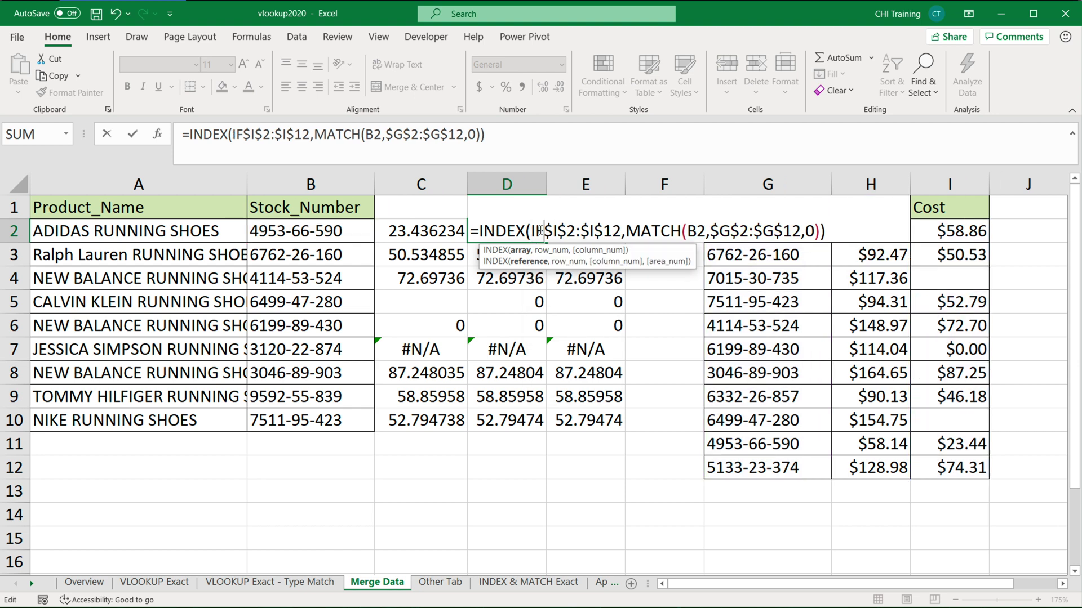
pyautogui.click(628, 230)
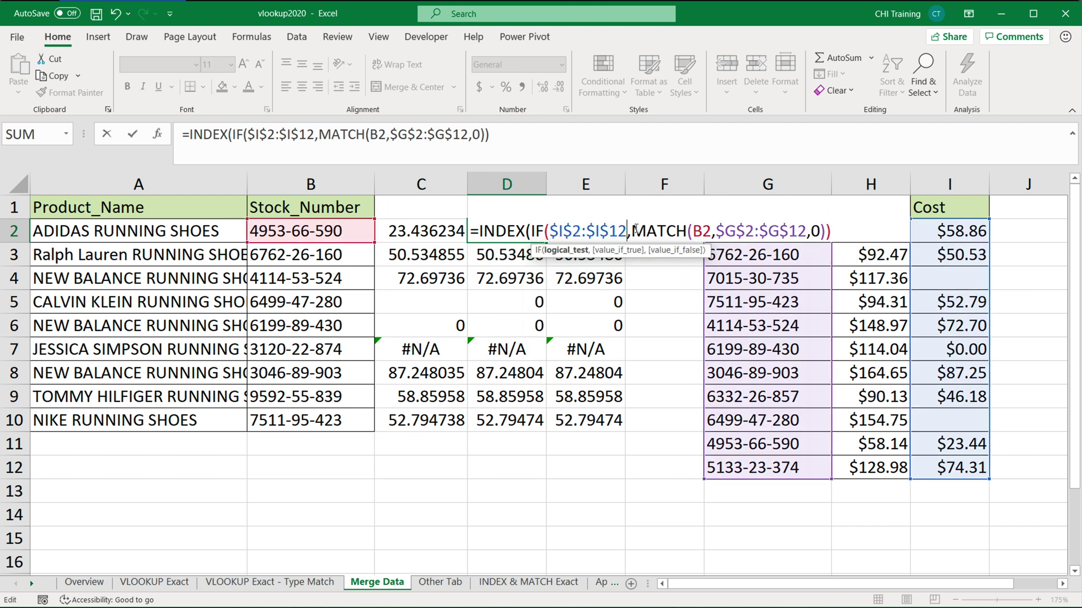
pyautogui.write('="",')
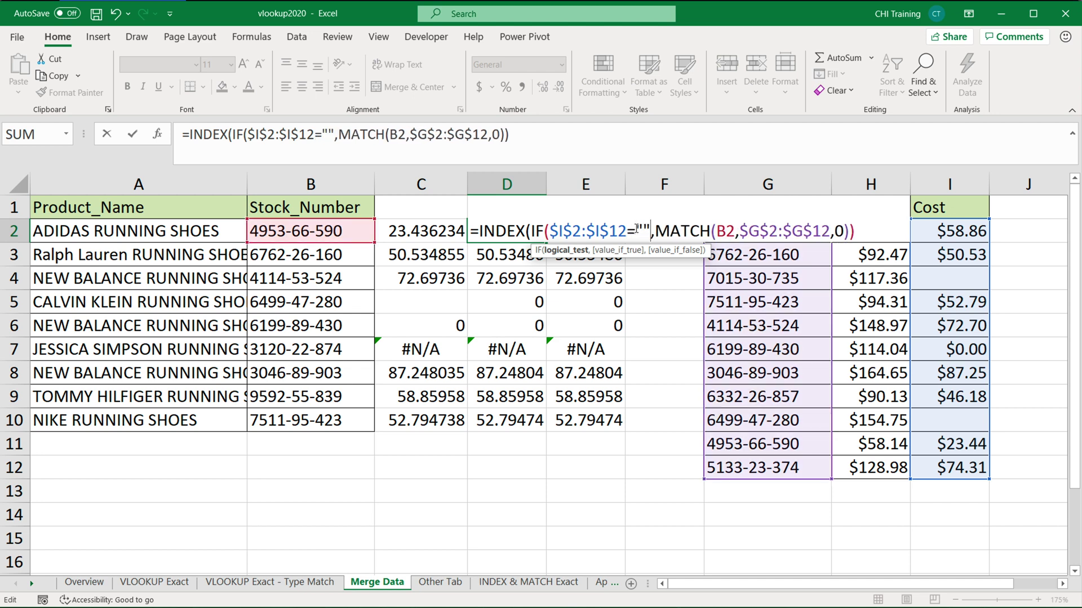
pyautogui.write('""')
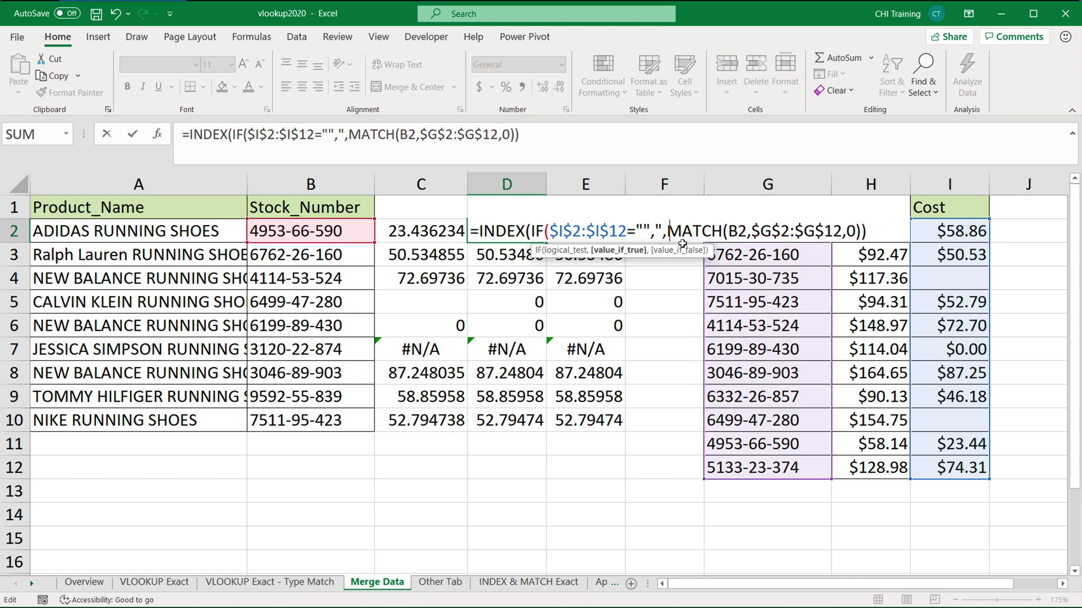
pyautogui.write(',')
pyautogui.moveTo(946, 230); pyautogui.dragTo(949, 477)
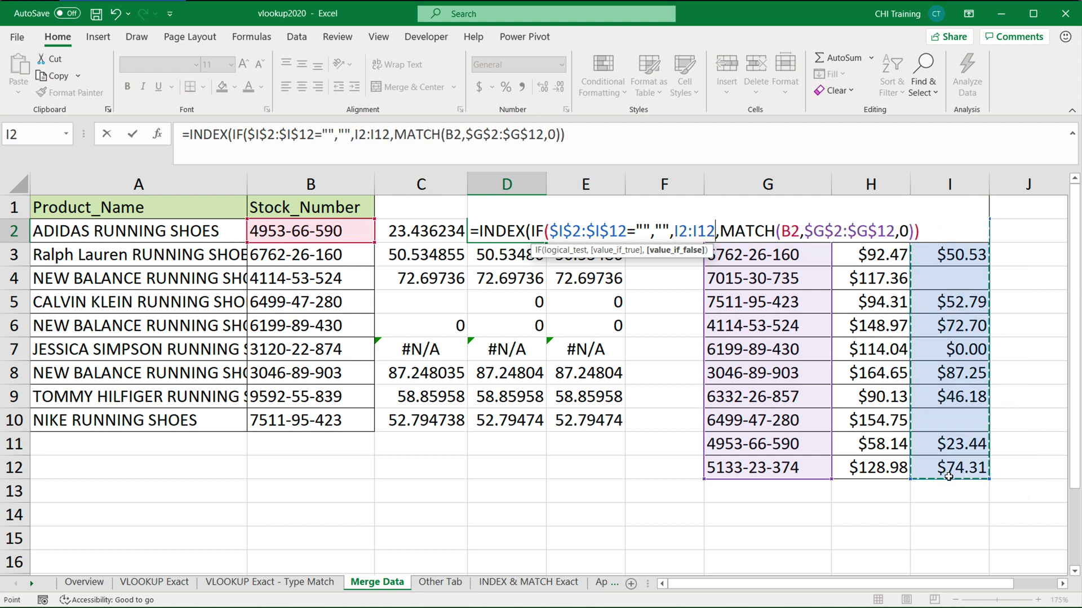
pyautogui.press('F4')
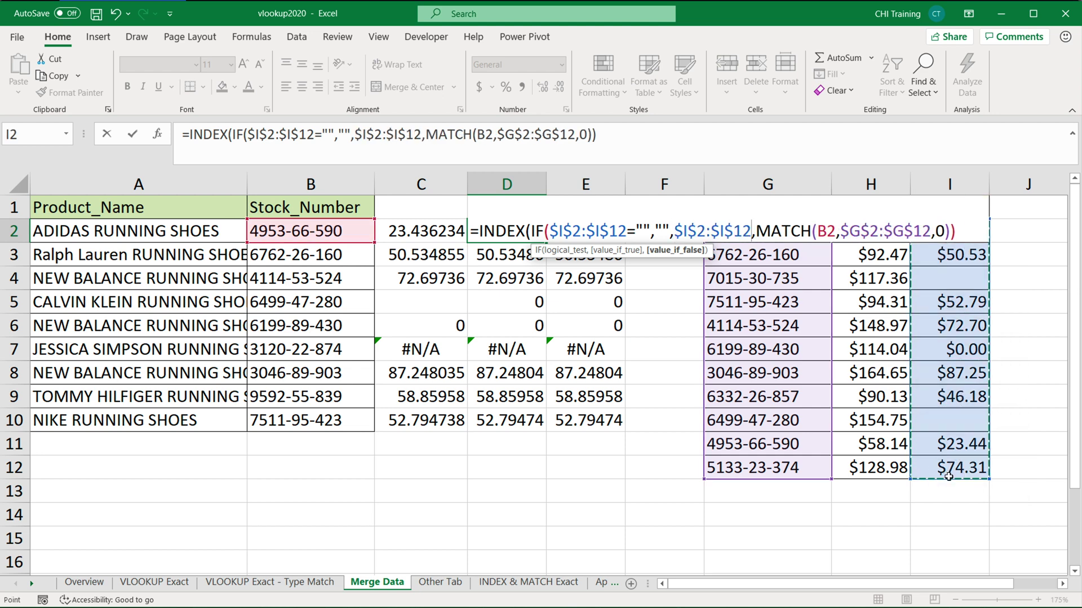
pyautogui.write(')')
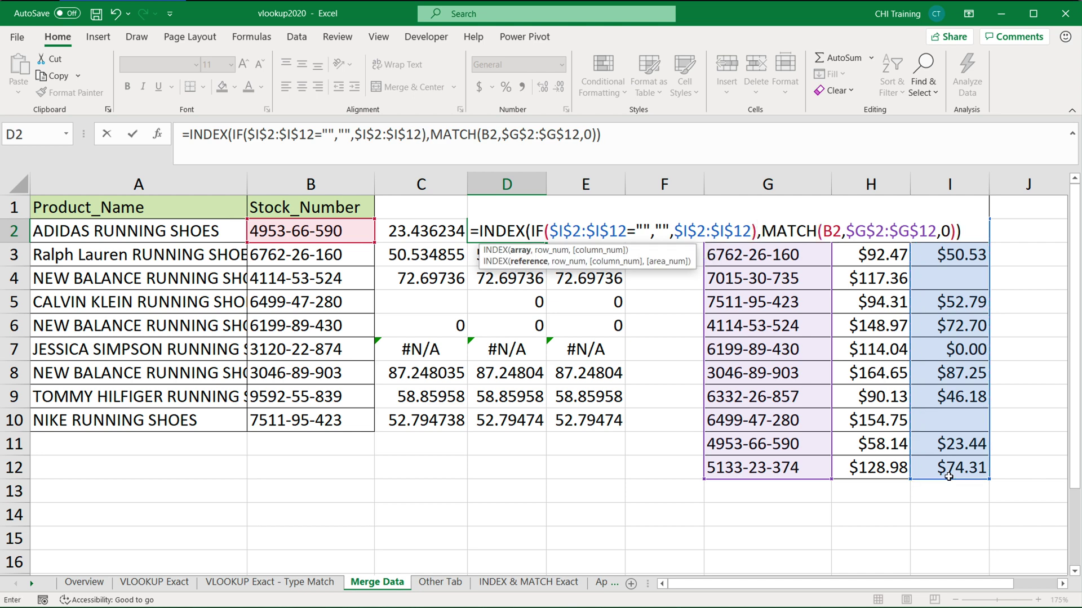
pyautogui.press('Return')
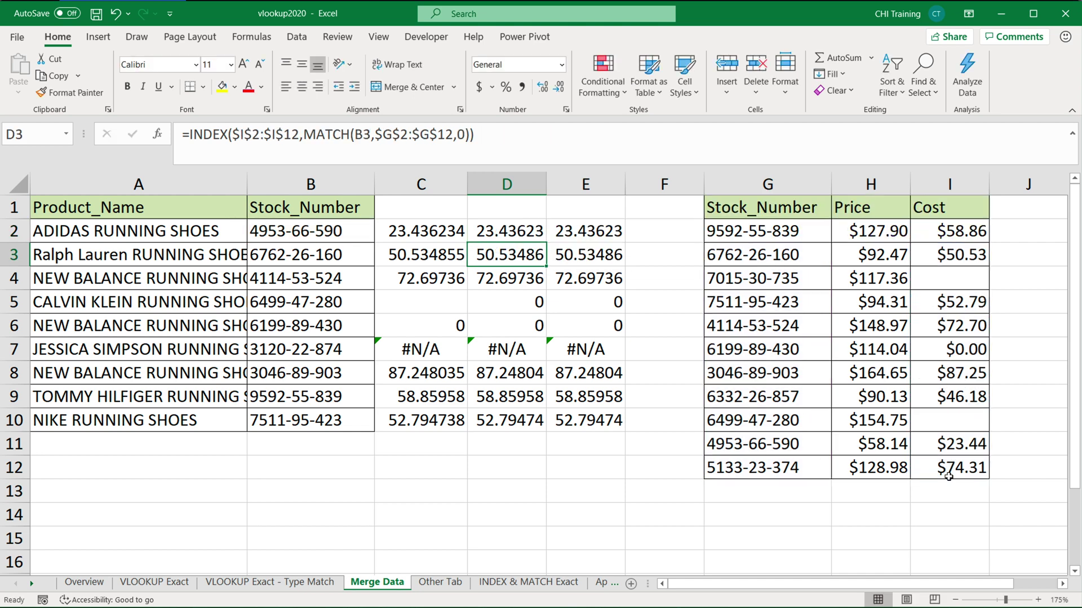
# Step: Fill the edited INDEX/MATCH down to D10 and review D2's formula
pyautogui.click(542, 232)
pyautogui.moveTo(546, 243); pyautogui.dragTo(526, 438)
pyautogui.doubleClick(510, 232)
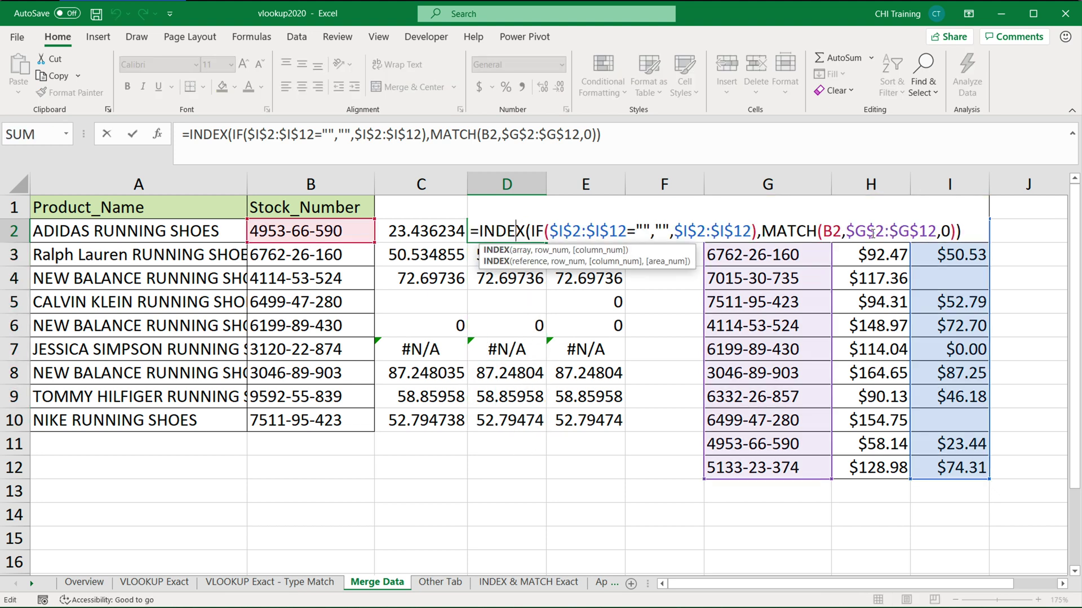
pyautogui.press('Escape')
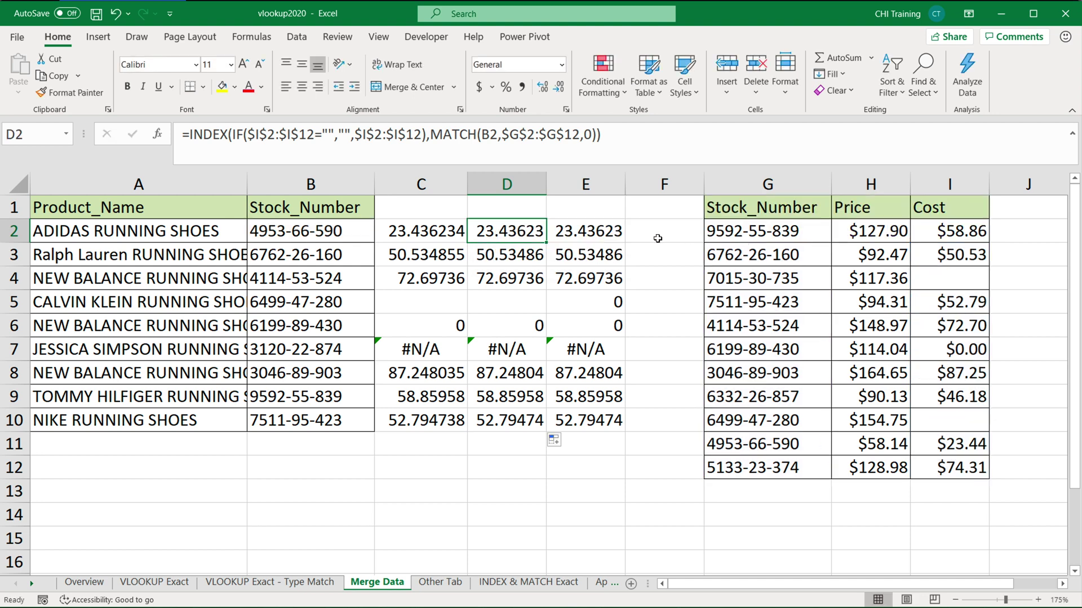
# Step: Start wrapping E2's XLOOKUP Cost return range in an IF(="",) blank test
pyautogui.doubleClick(595, 233)
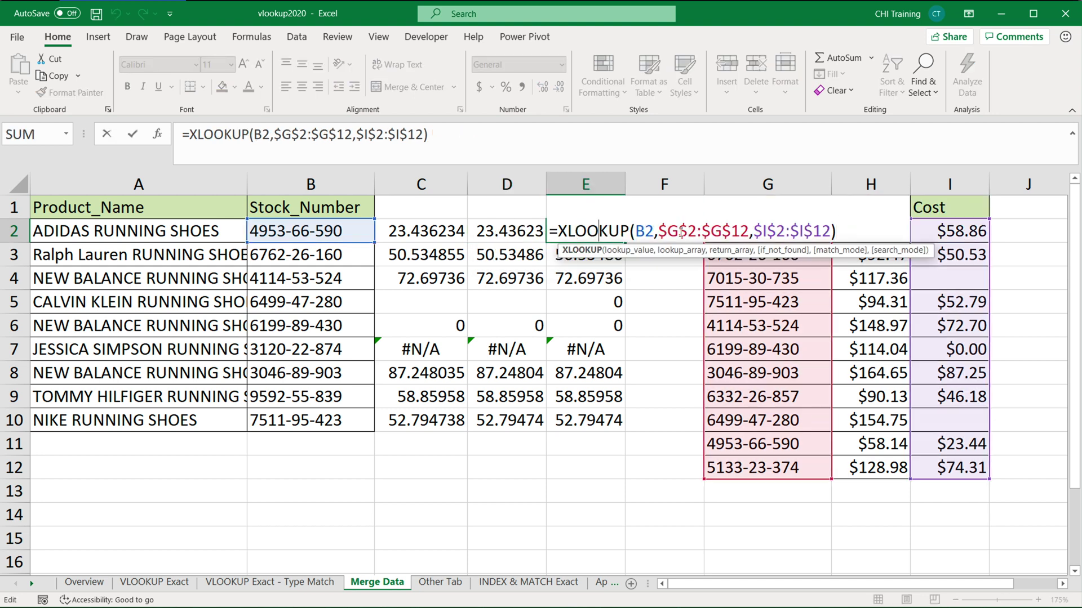
pyautogui.click(751, 231)
pyautogui.moveTo(755, 231); pyautogui.dragTo(831, 231)
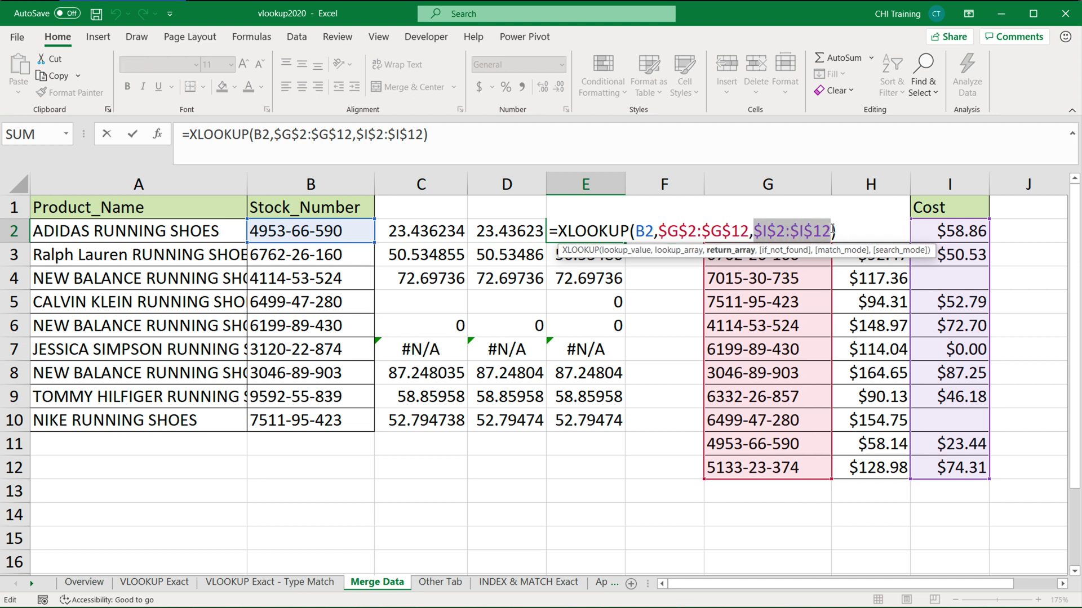
pyautogui.press('Left')
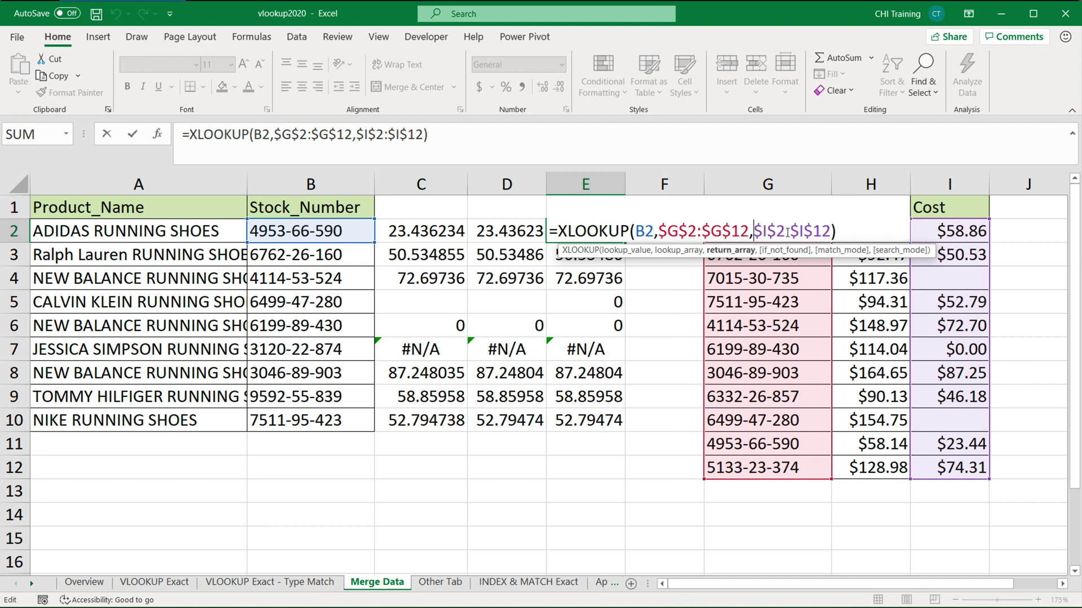
pyautogui.write('IF(')
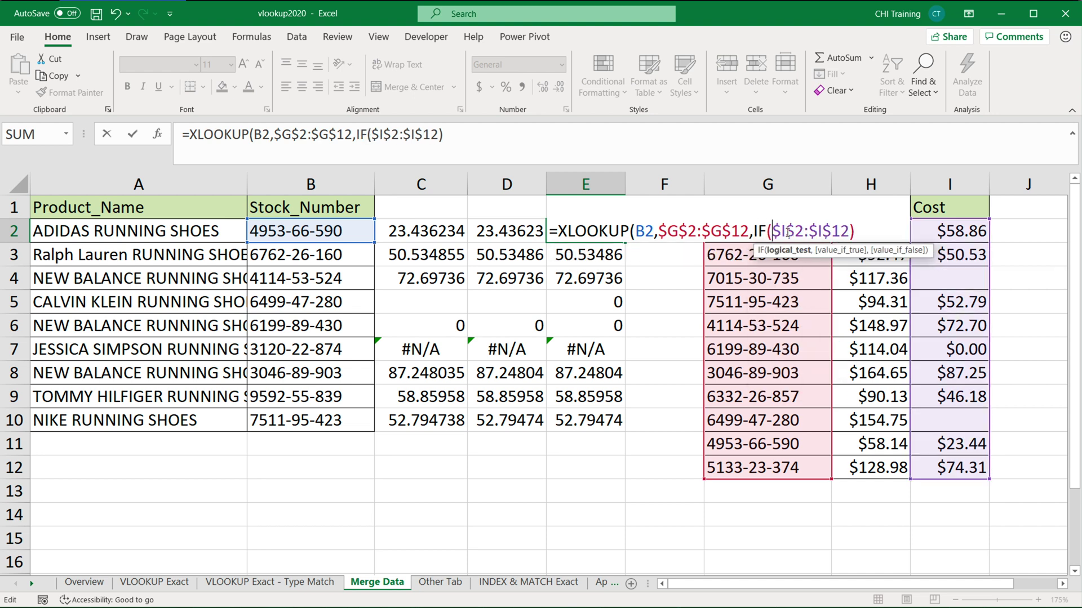
pyautogui.write('="",')
pyautogui.hotkey('shift', 'Return')
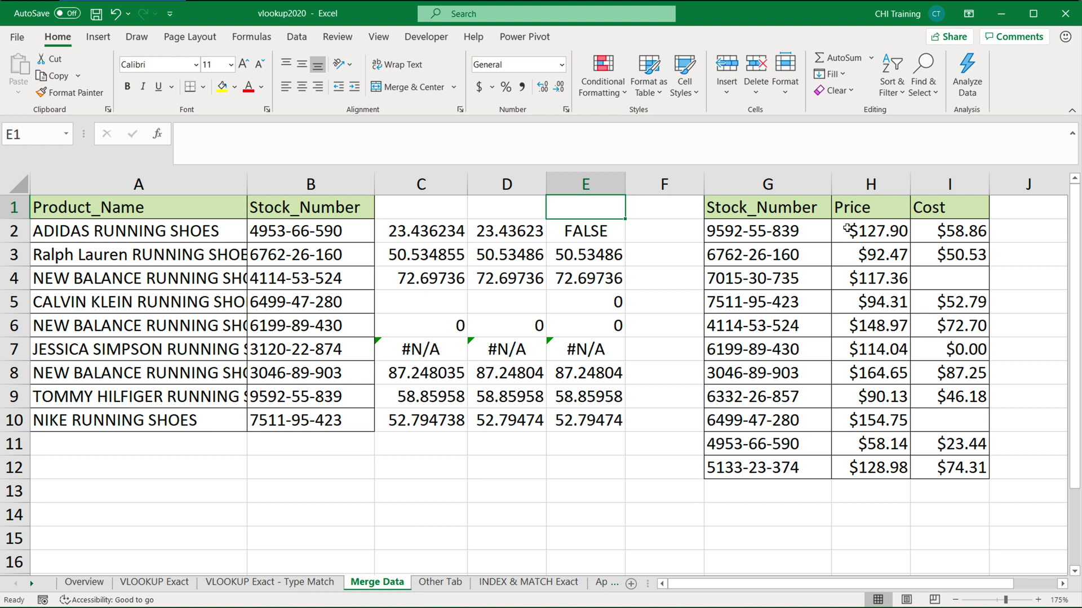
# Step: Finish the return array as IF($I$2:$I$12="","",$I$2:$I$12) and commit E2's formula
pyautogui.doubleClick(586, 228)
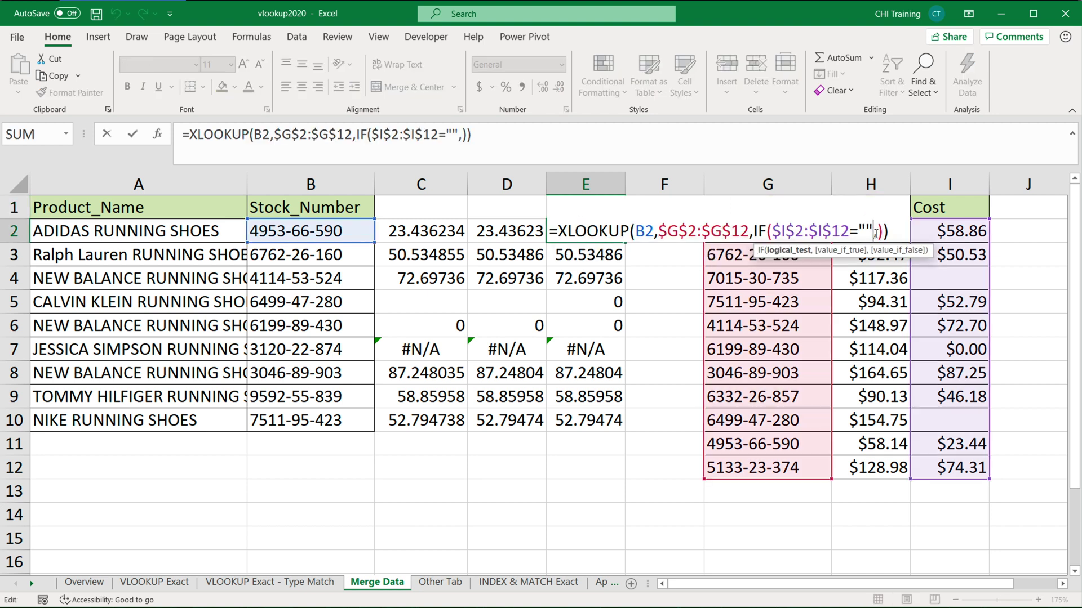
pyautogui.press('Right')
pyautogui.press('Delete')
pyautogui.write('""')
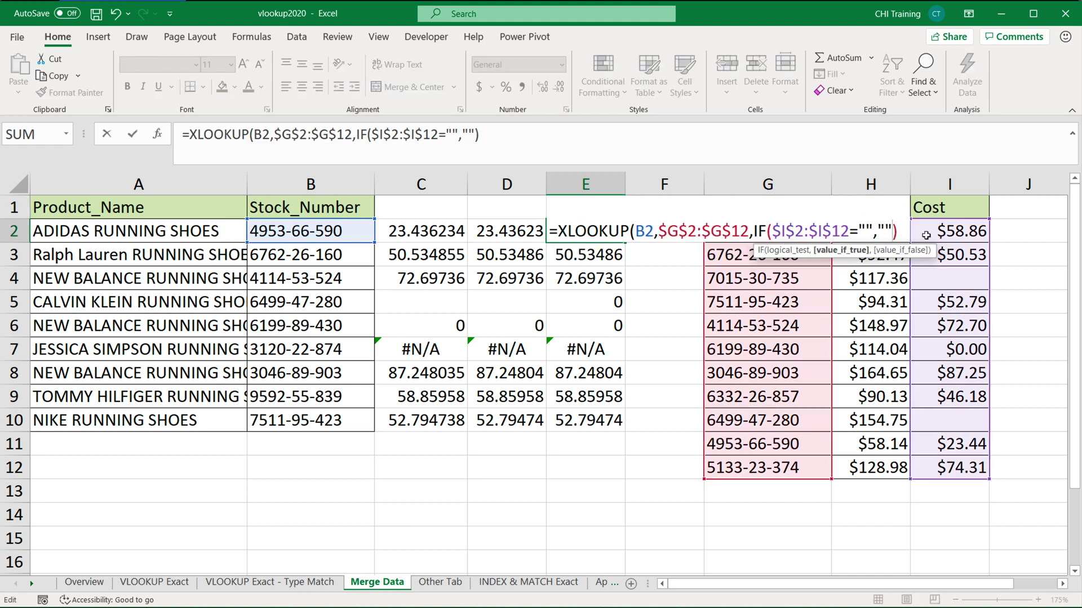
pyautogui.write(',')
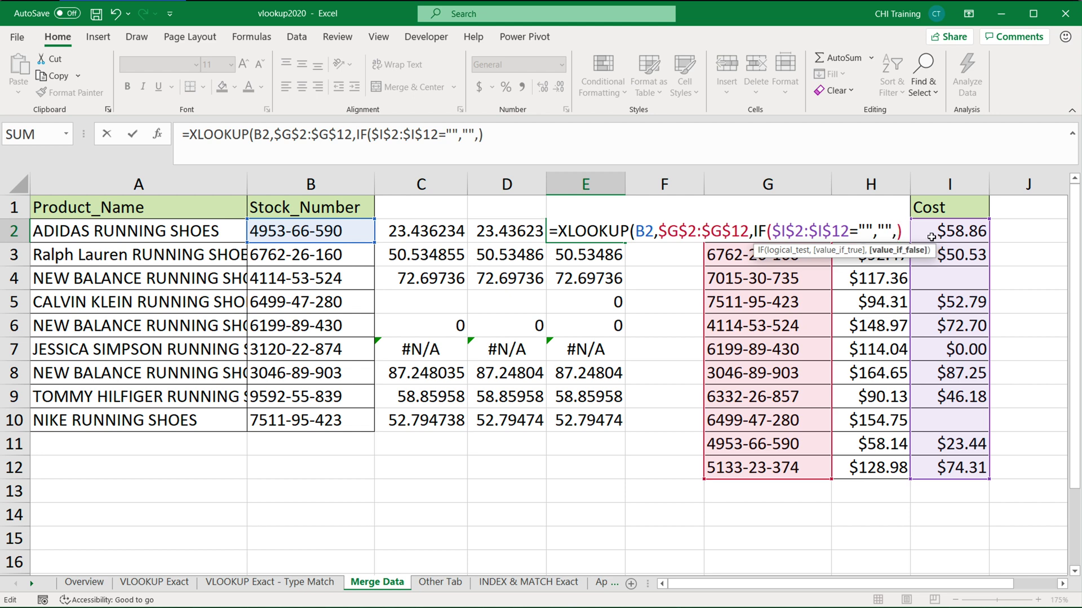
pyautogui.moveTo(929, 234); pyautogui.dragTo(936, 460)
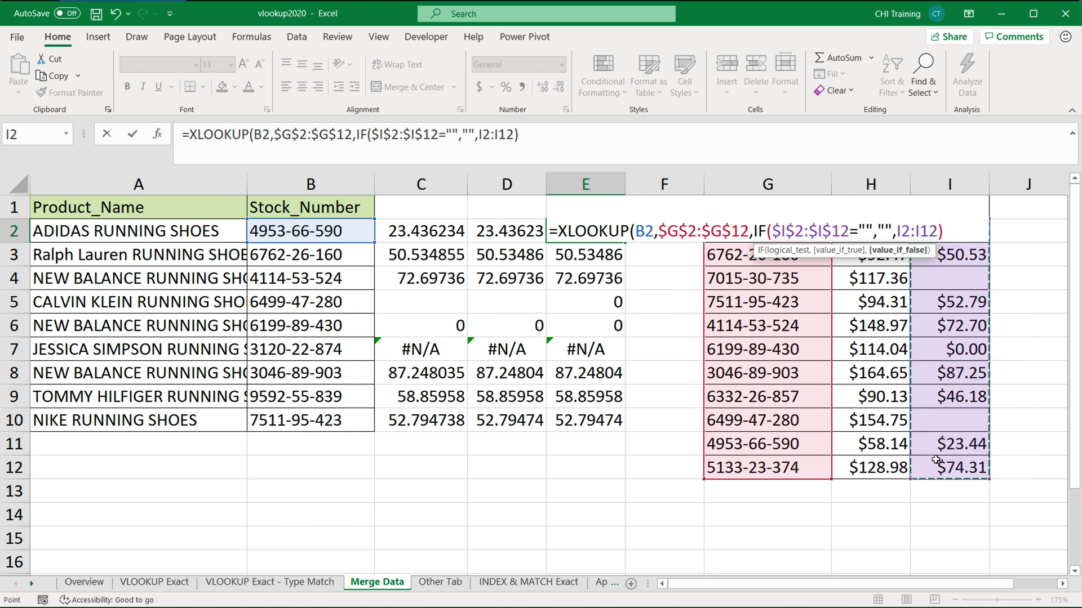
pyautogui.press('F4')
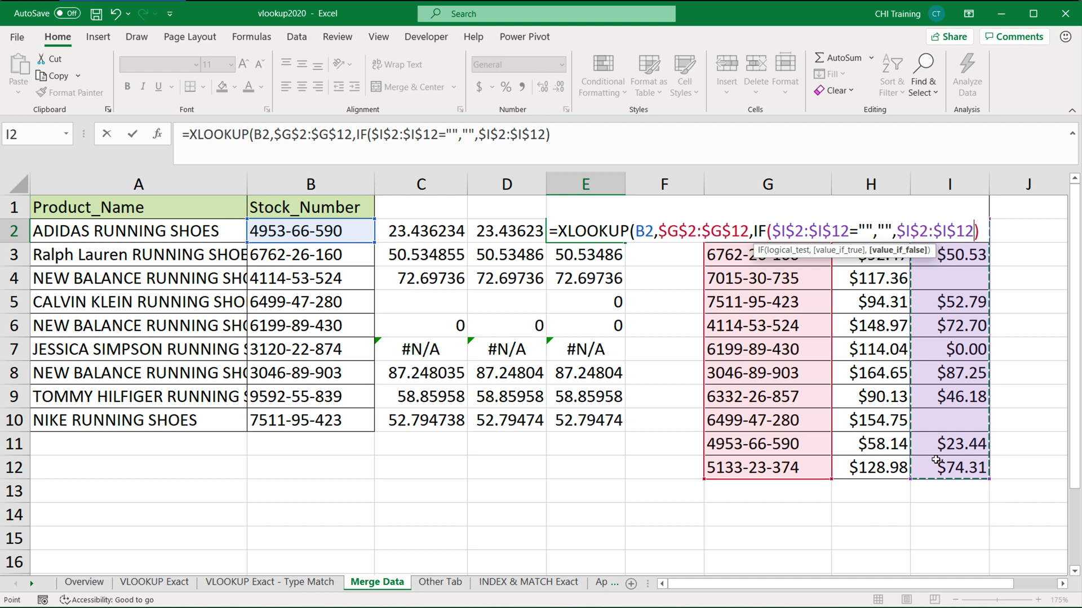
pyautogui.write(')')
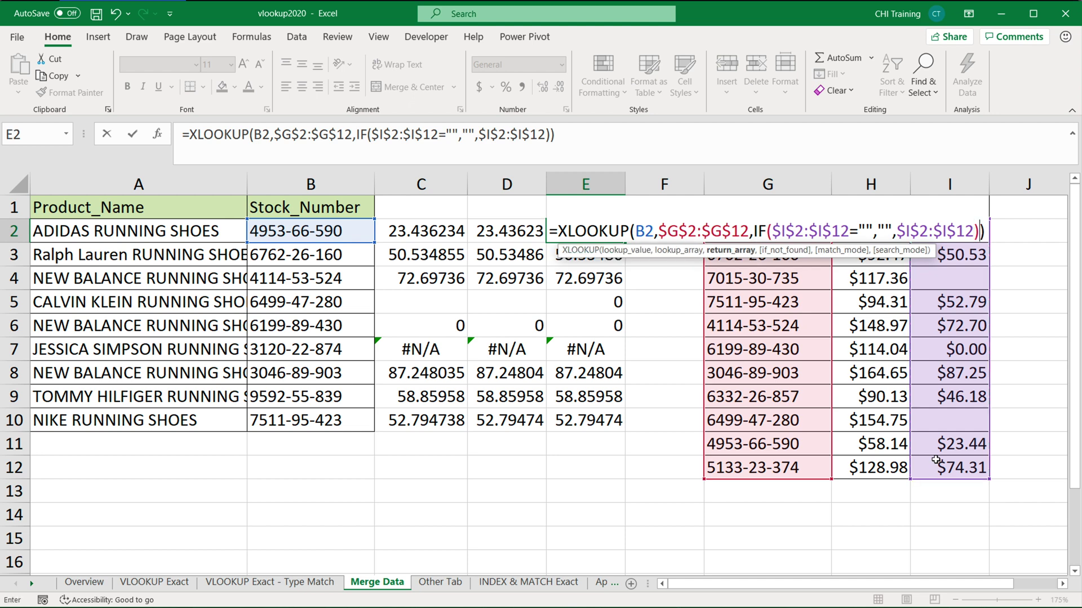
pyautogui.press('Return')
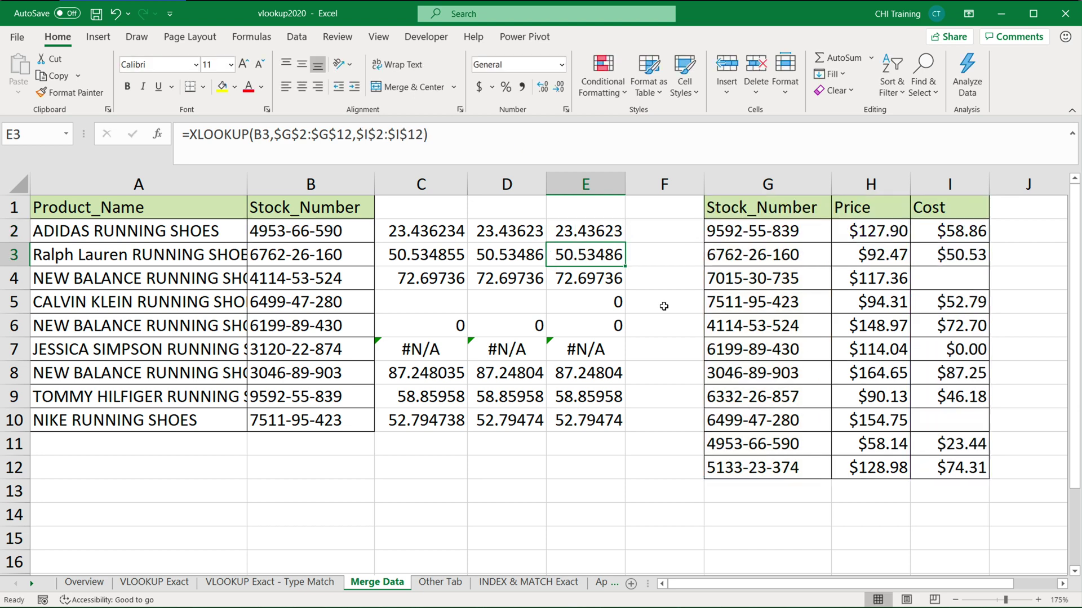
pyautogui.click(619, 236)
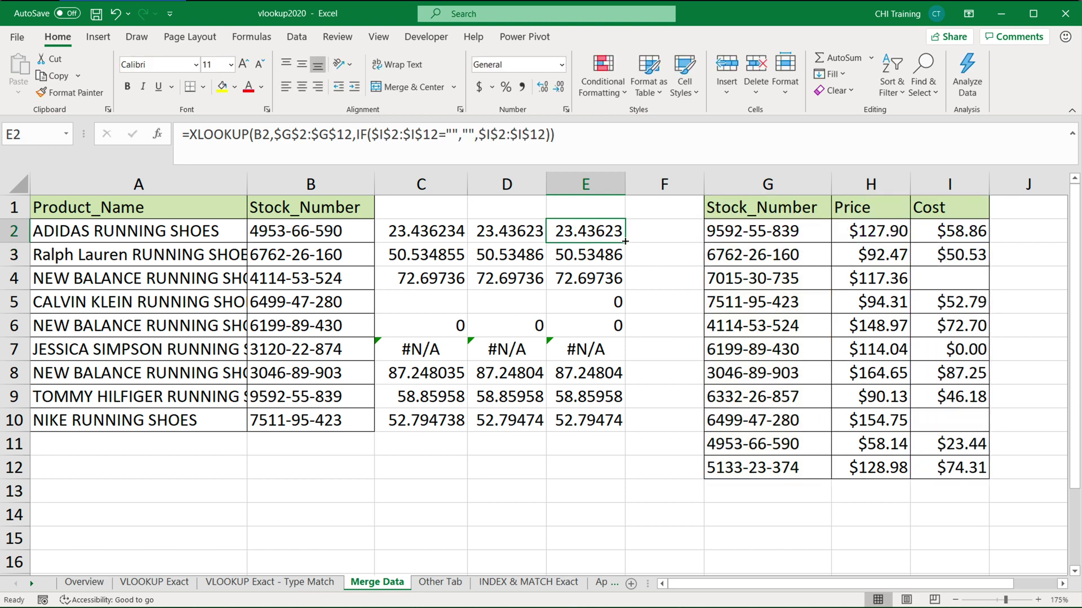
# Step: Fill E2's blank-aware XLOOKUP down to E10 and review its IF blank check
pyautogui.moveTo(620, 235); pyautogui.dragTo(614, 424)
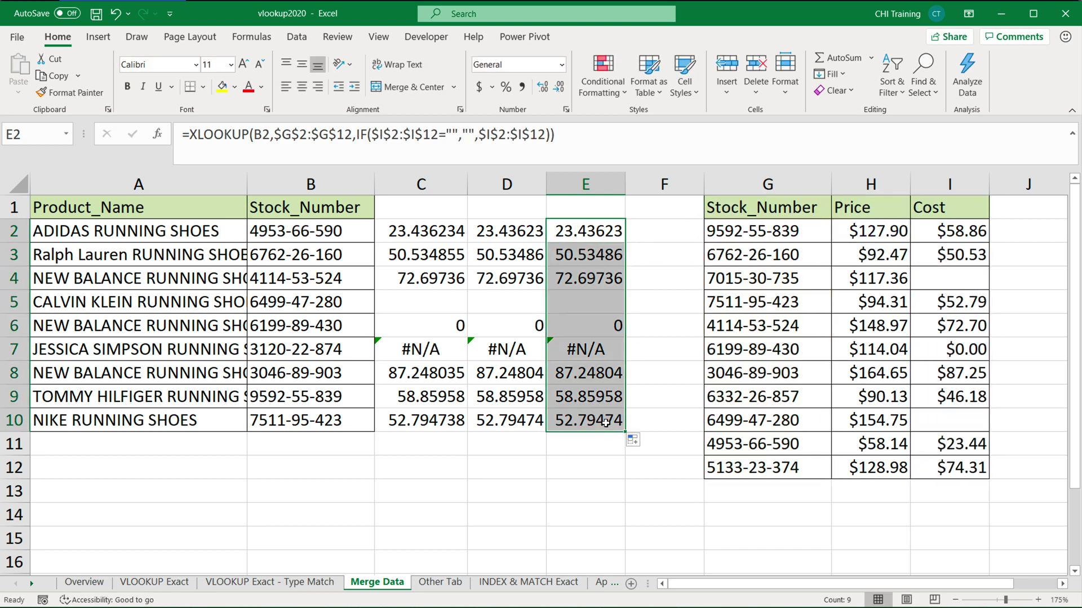
pyautogui.doubleClick(591, 236)
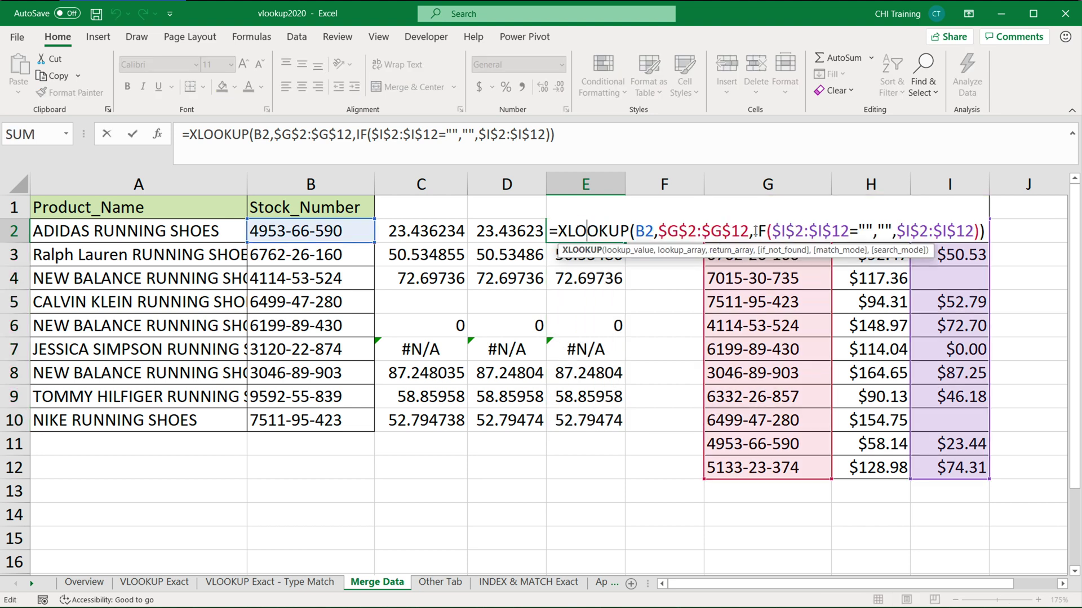
pyautogui.moveTo(754, 231); pyautogui.dragTo(980, 229)
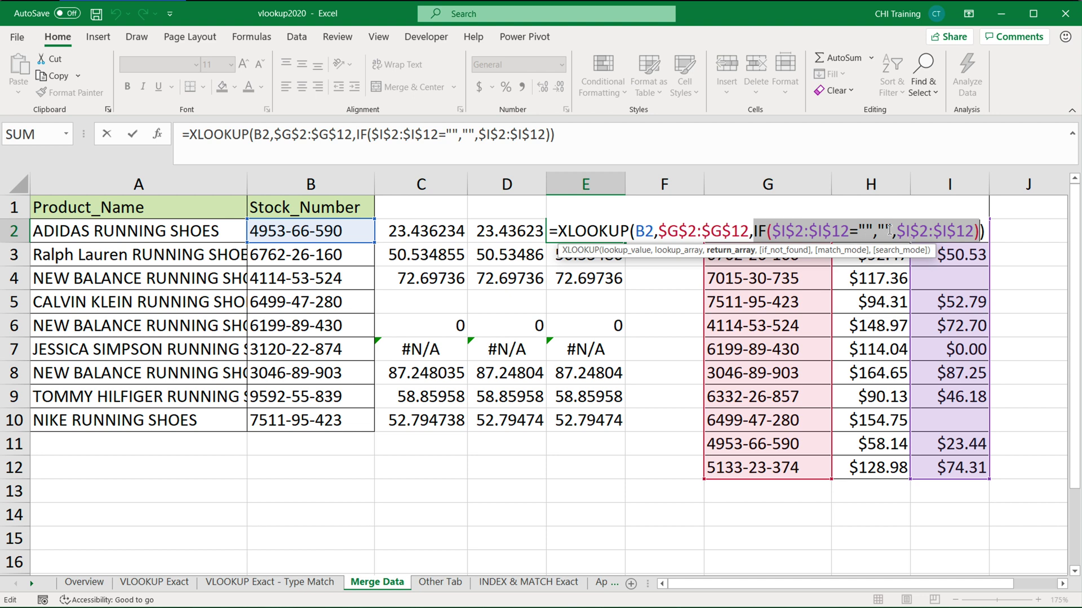
pyautogui.press('Escape')
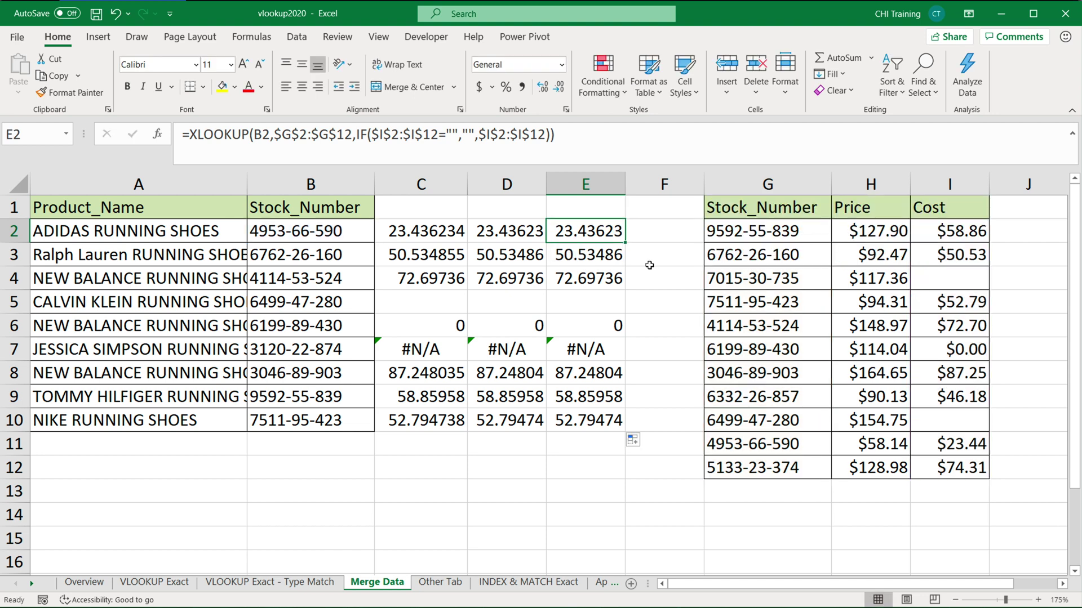
pyautogui.doubleClick(600, 233)
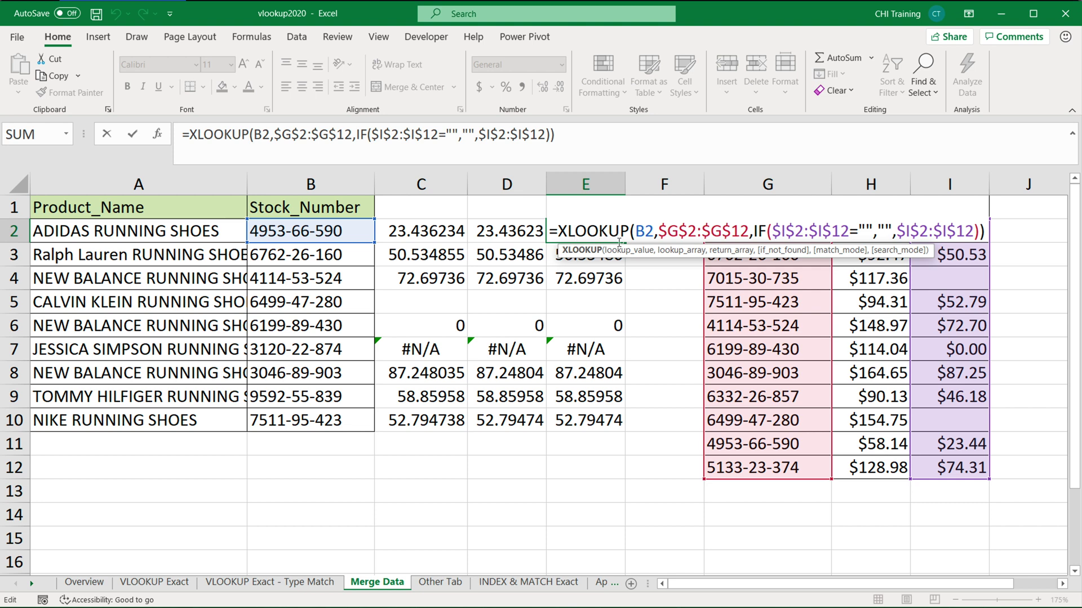
pyautogui.press('Escape')
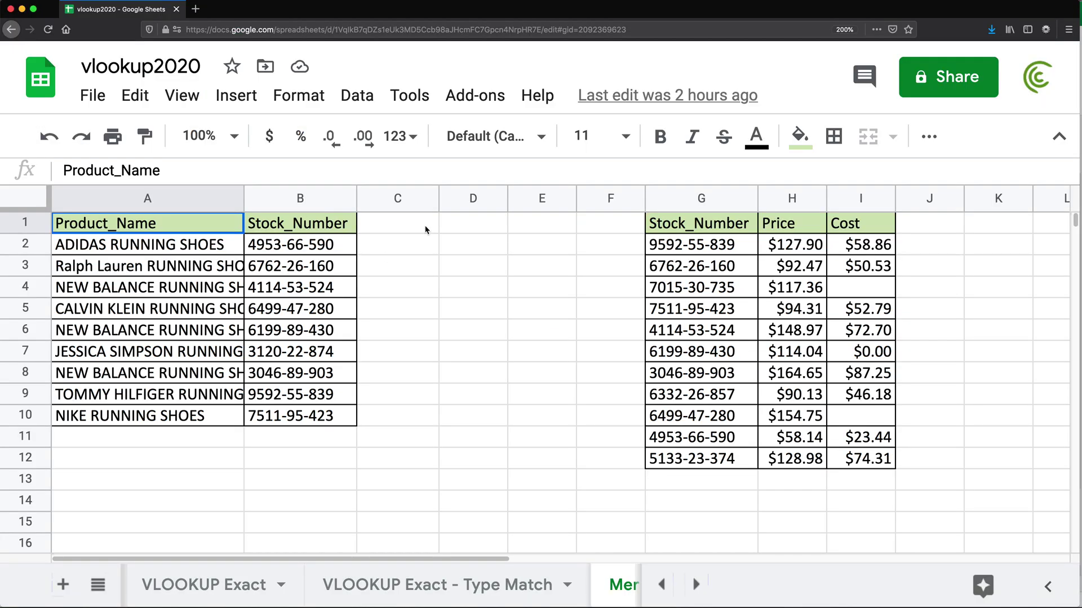
# Step: Enter =VLOOKUP(B2,$G$2:$I$12,3,0) in C2
pyautogui.click(393, 243)
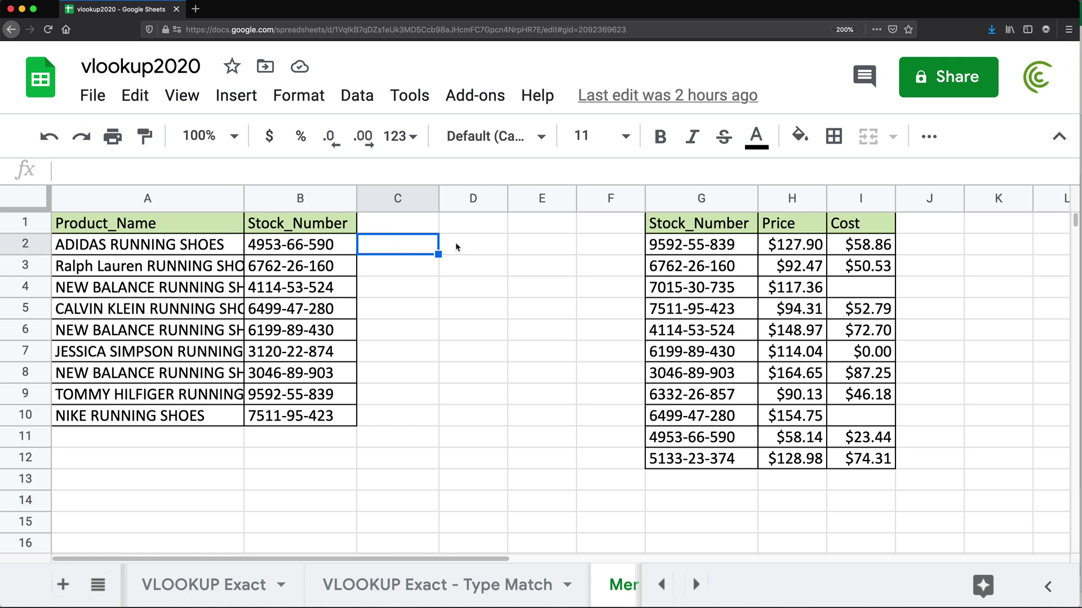
pyautogui.write('=VLOOKUP(')
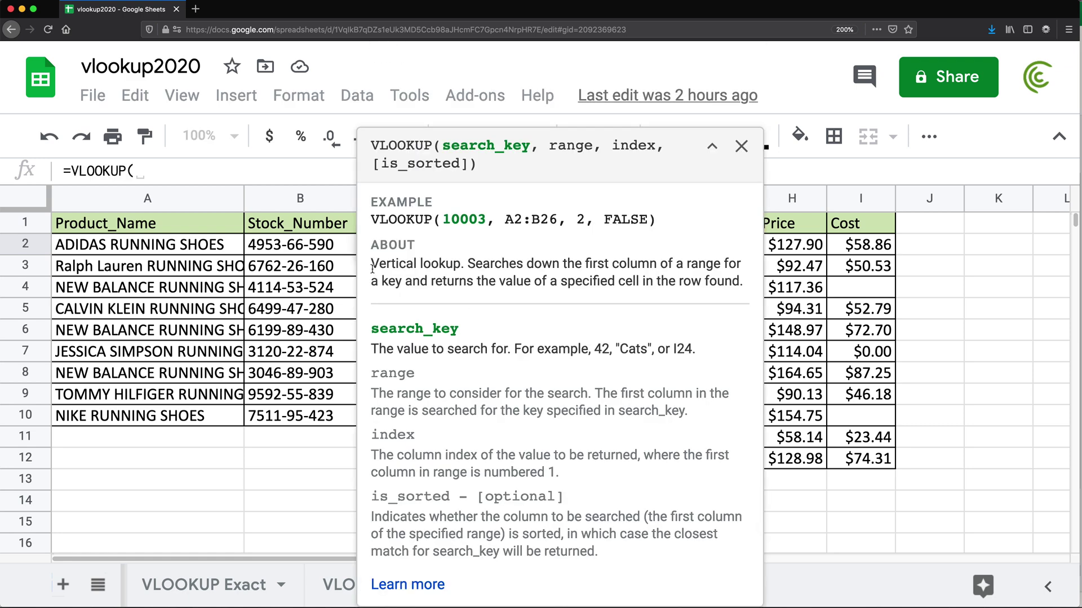
pyautogui.click(303, 250)
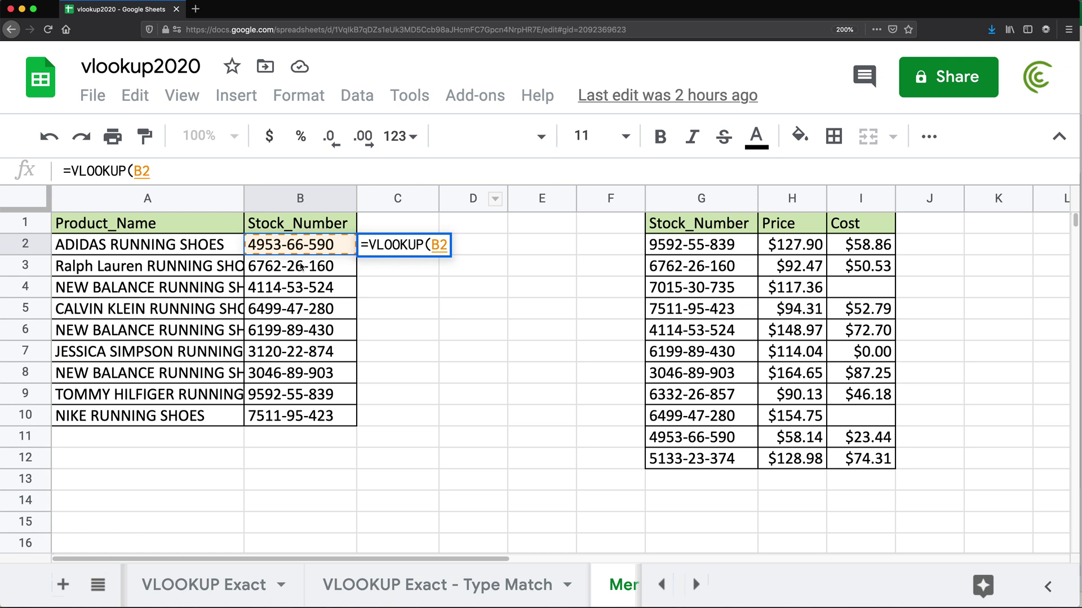
pyautogui.write(',')
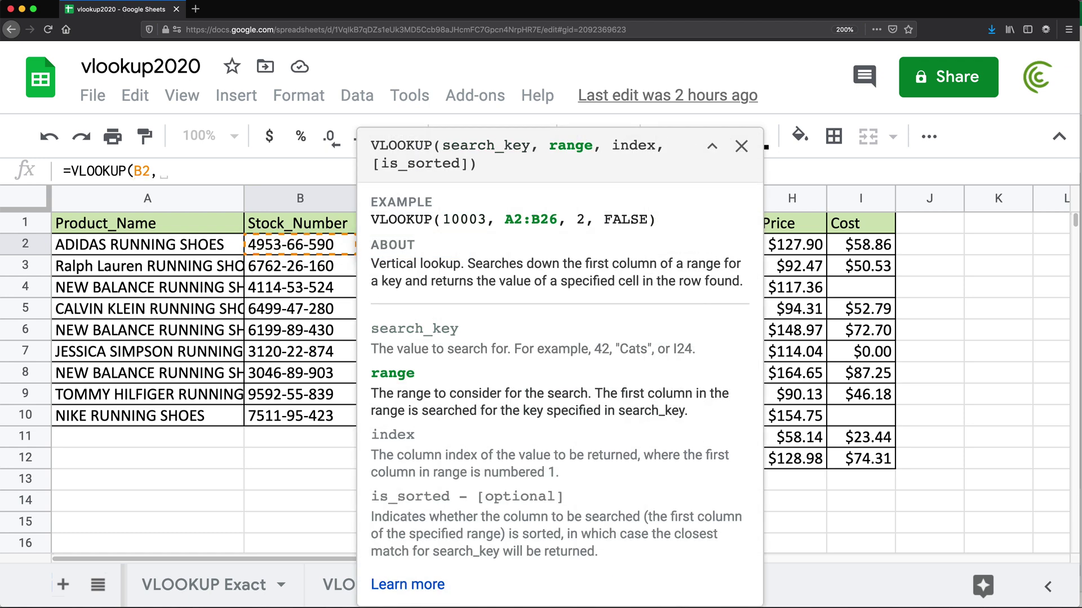
pyautogui.click(712, 146)
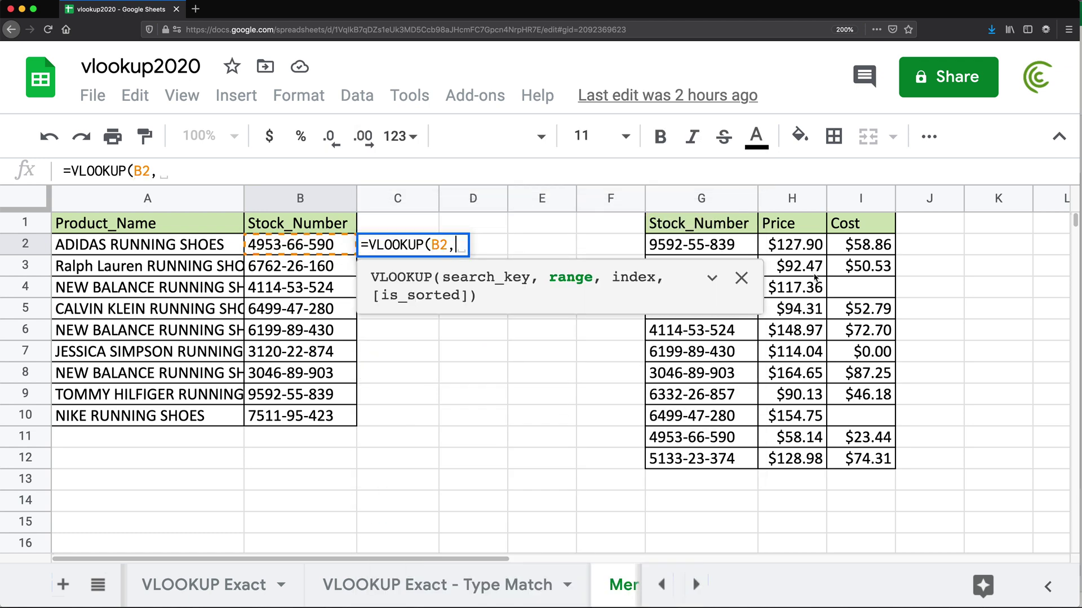
pyautogui.moveTo(692, 247); pyautogui.dragTo(849, 460)
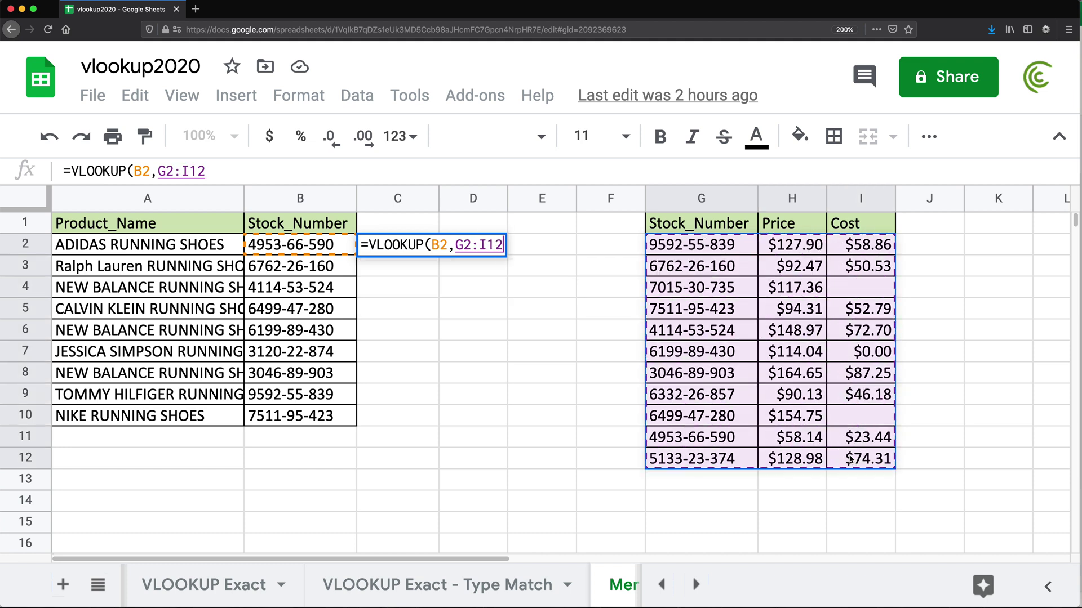
pyautogui.press('F4')
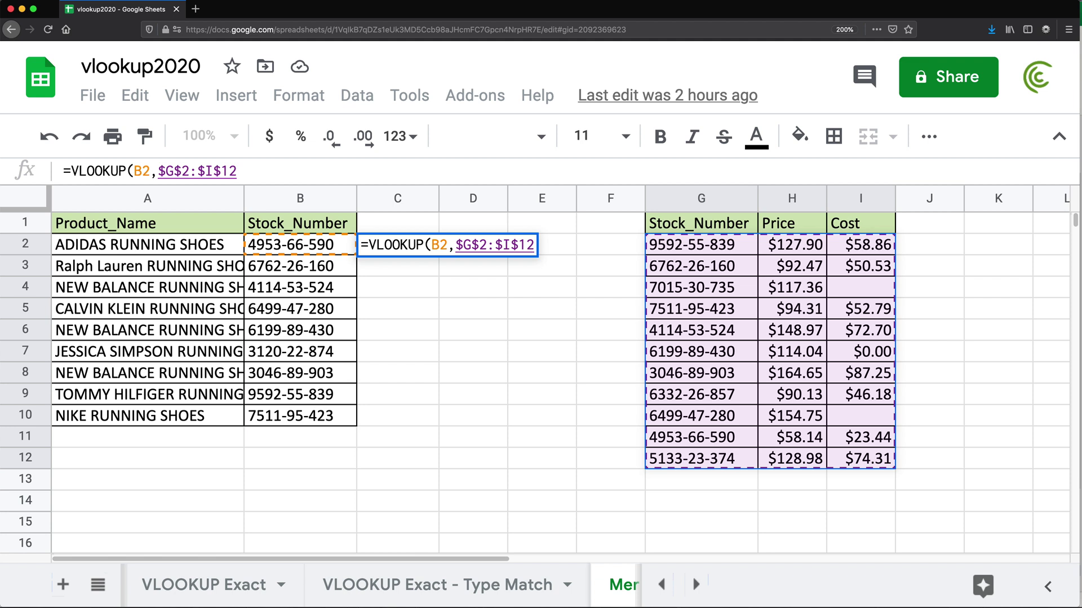
pyautogui.write(',3,')
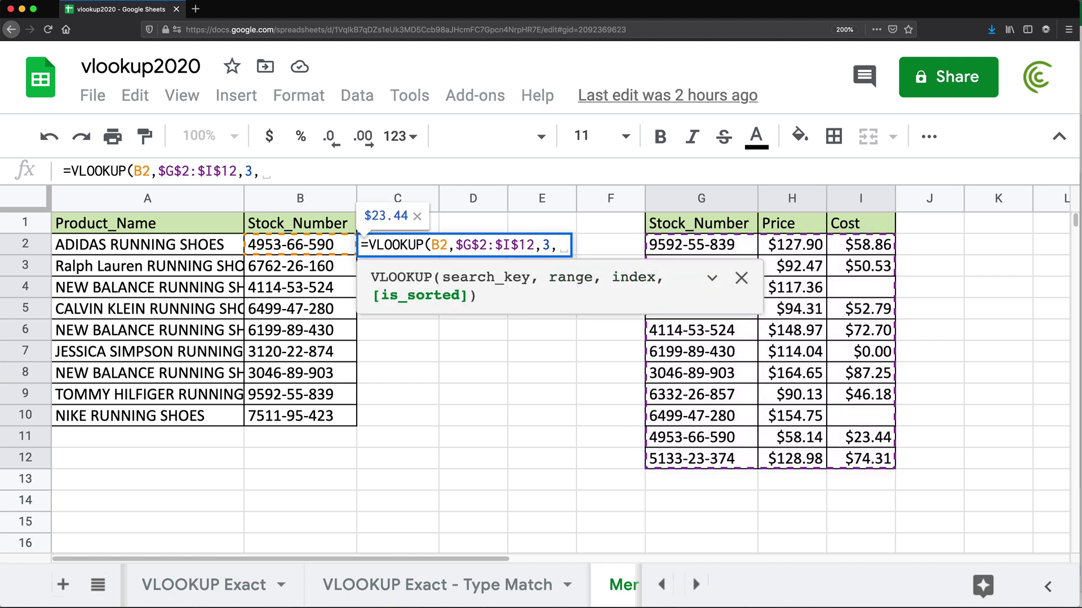
pyautogui.write('0)')
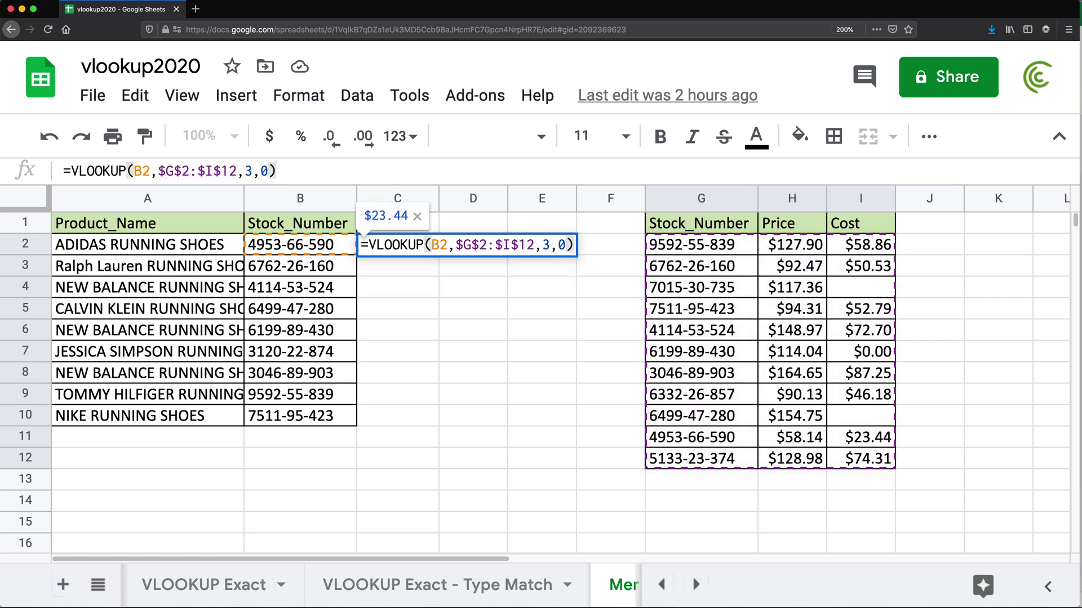
pyautogui.press('Return')
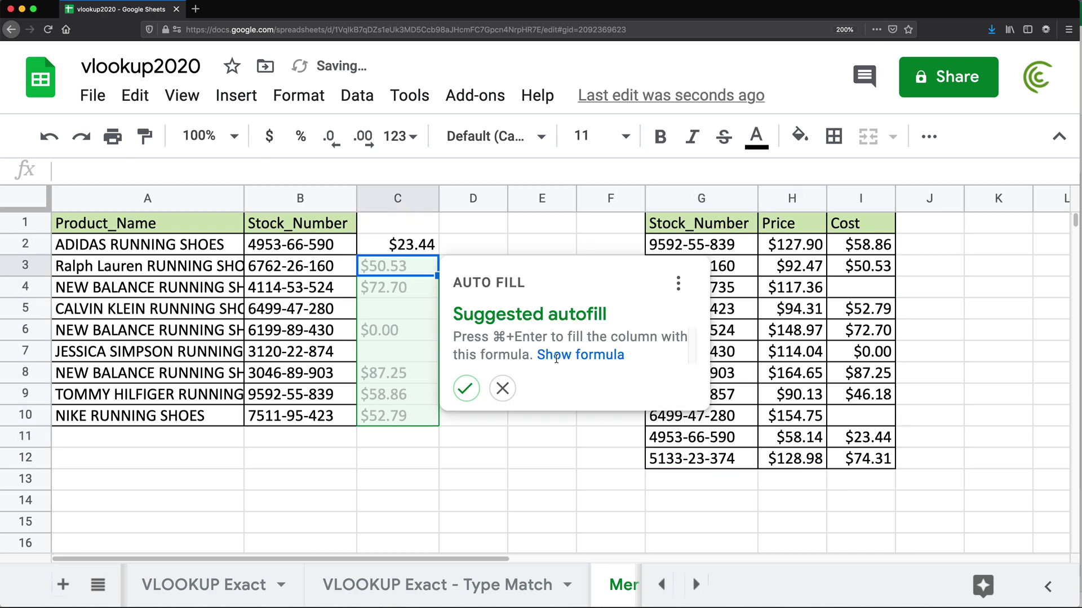
# Step: Auto Fill the VLOOKUP down to C10 and inspect the blank C5 result
pyautogui.click(466, 389)
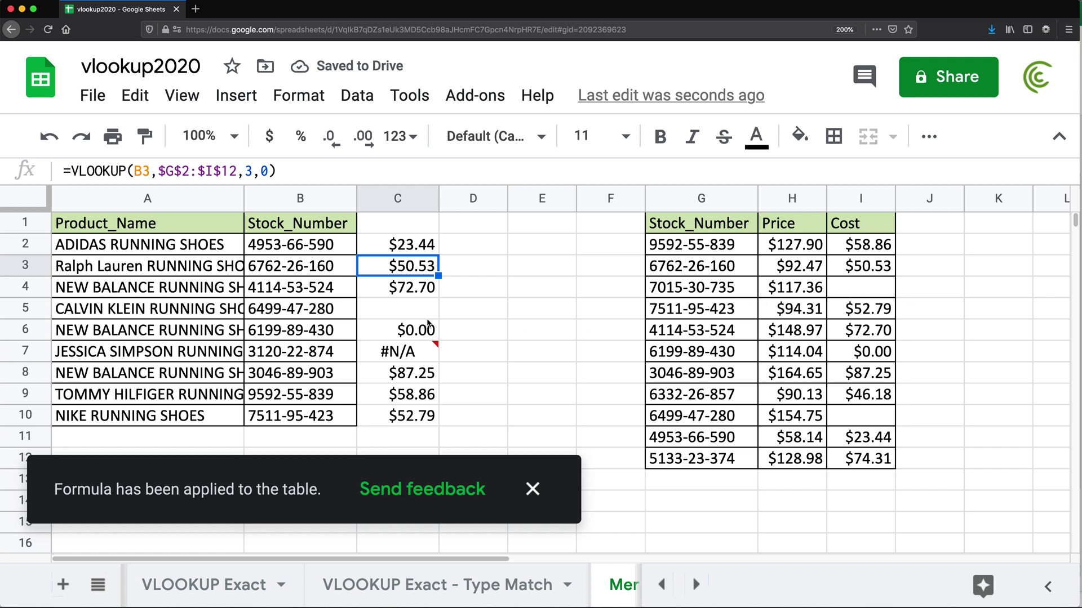
pyautogui.click(416, 311)
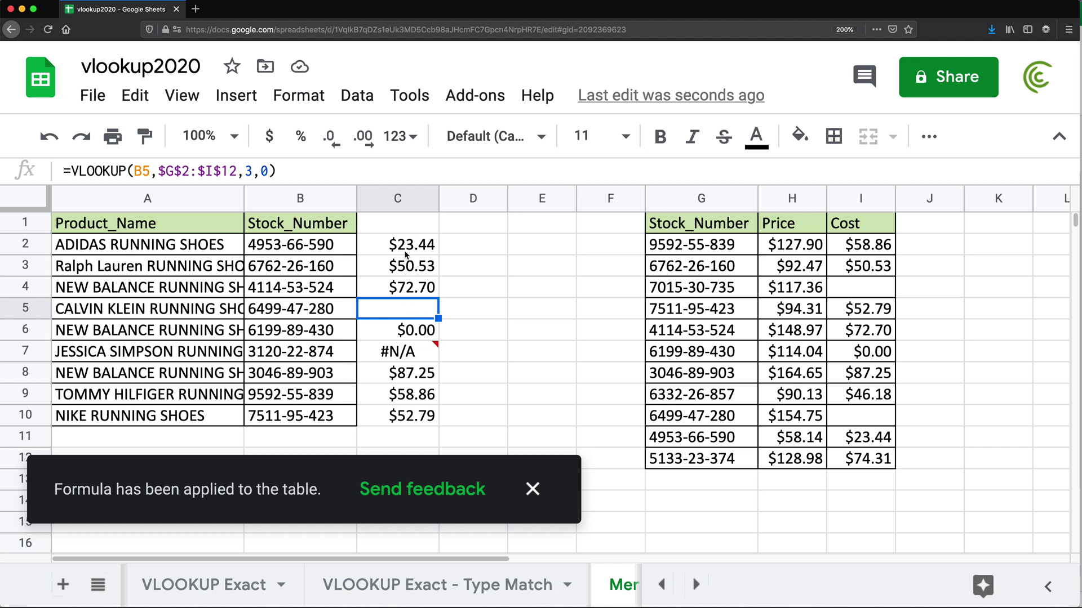
pyautogui.doubleClick(403, 243)
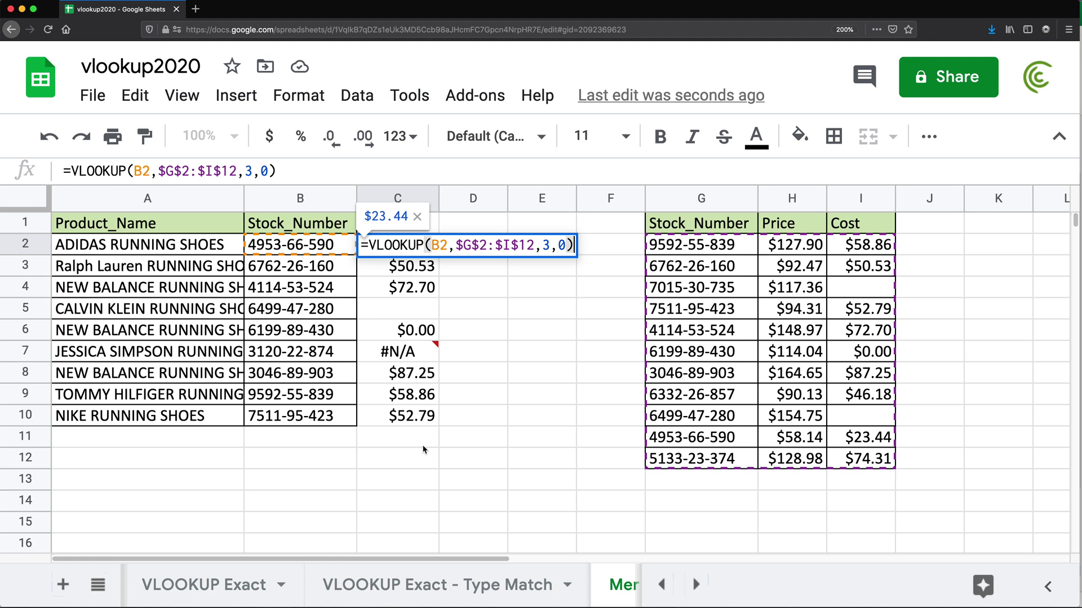
# Step: Put the test value 0 in D13
pyautogui.press('Escape')
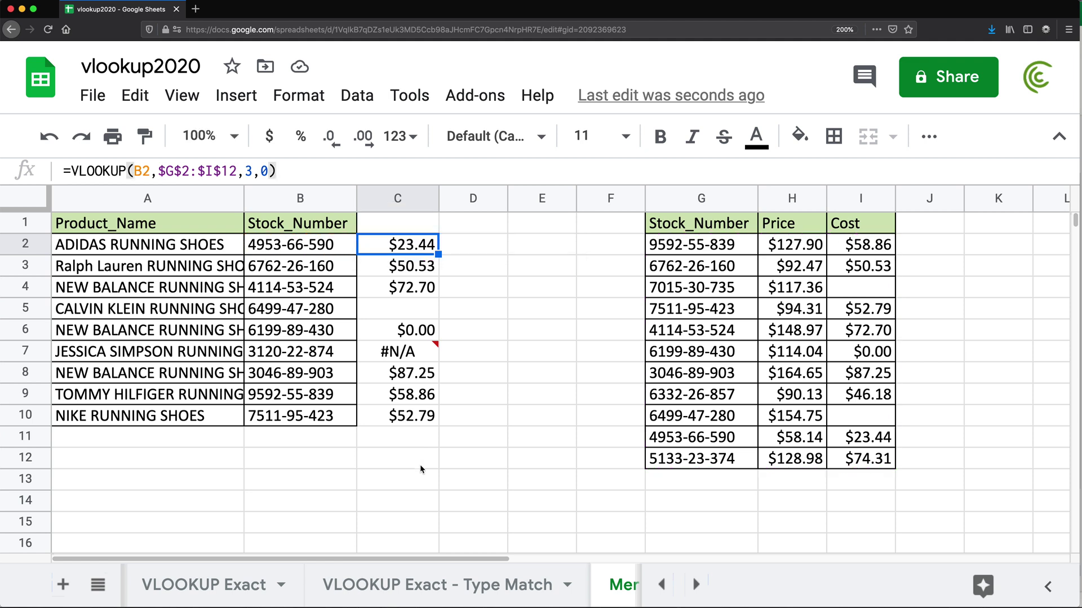
pyautogui.click(418, 480)
pyautogui.click(453, 483)
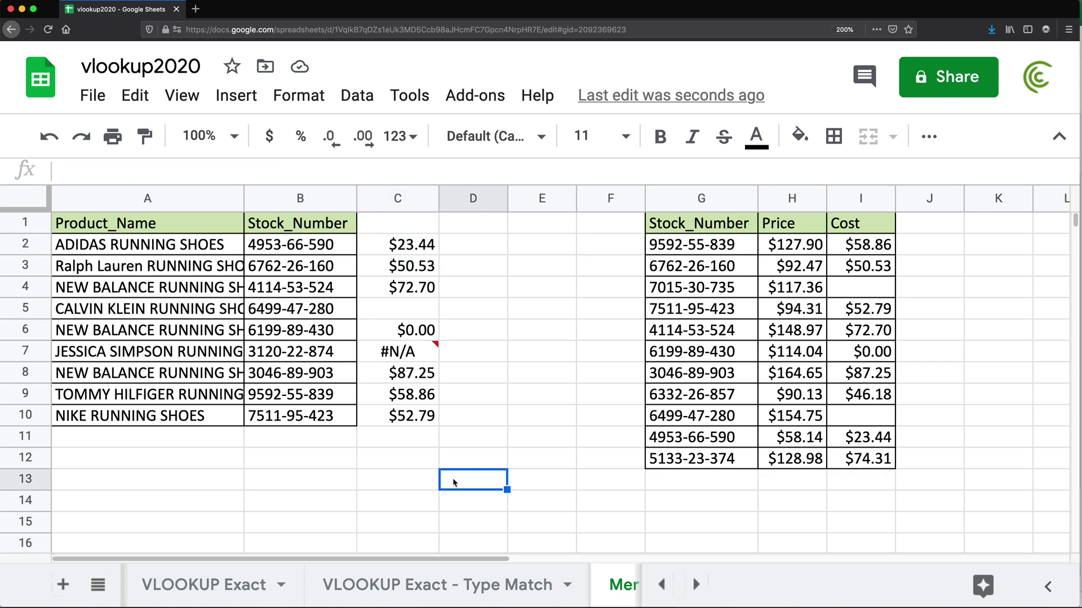
pyautogui.write('0')
pyautogui.press('Return')
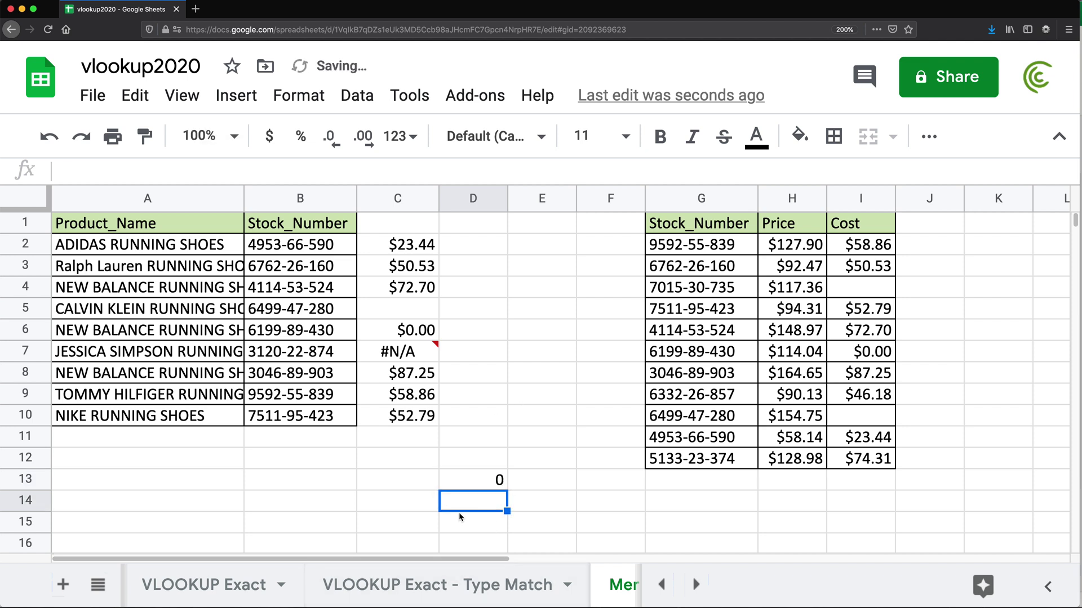
# Step: Enter =D13 in C13 and =D14 in C14
pyautogui.click(385, 486)
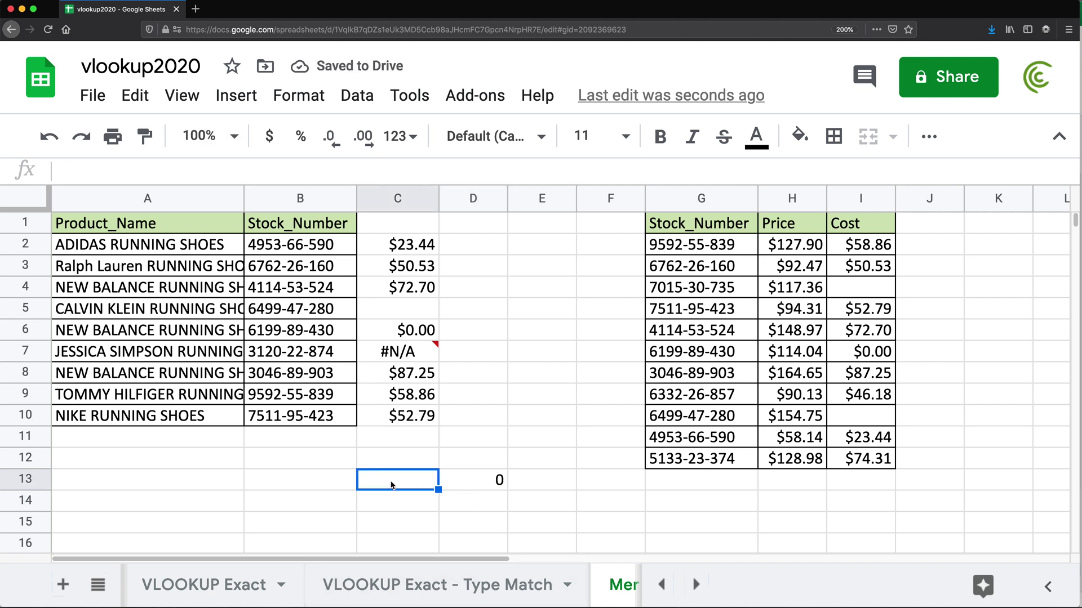
pyautogui.write('=')
pyautogui.click(487, 482)
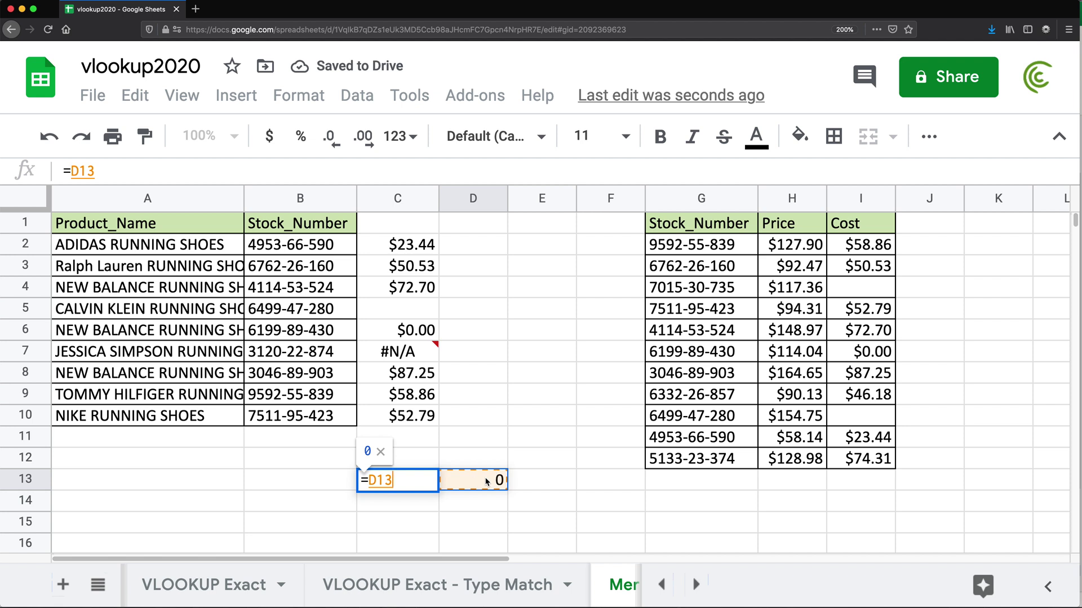
pyautogui.press('Return')
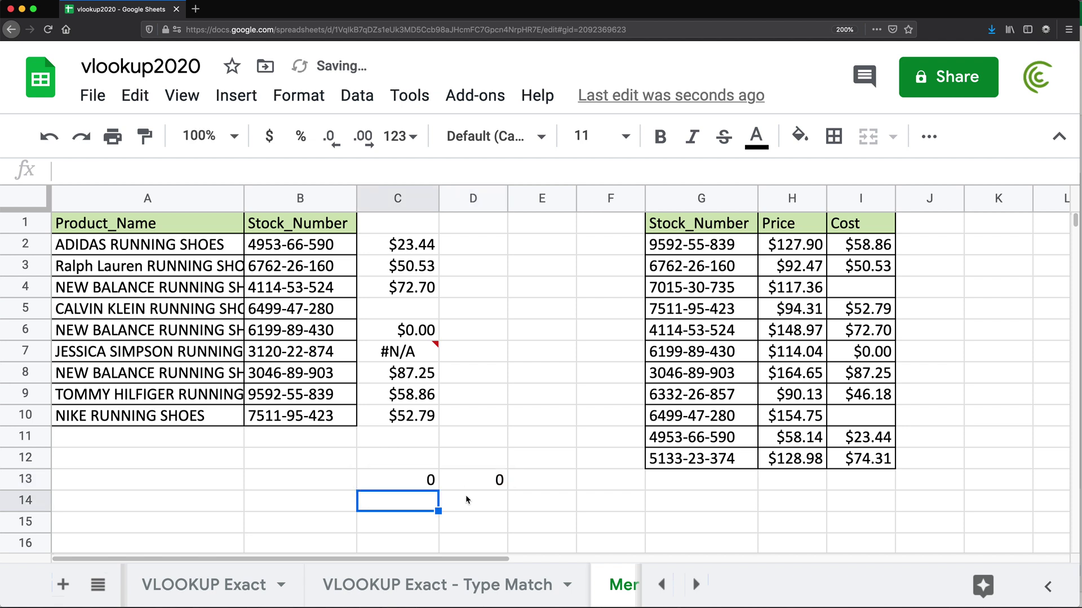
pyautogui.write('=')
pyautogui.click(484, 503)
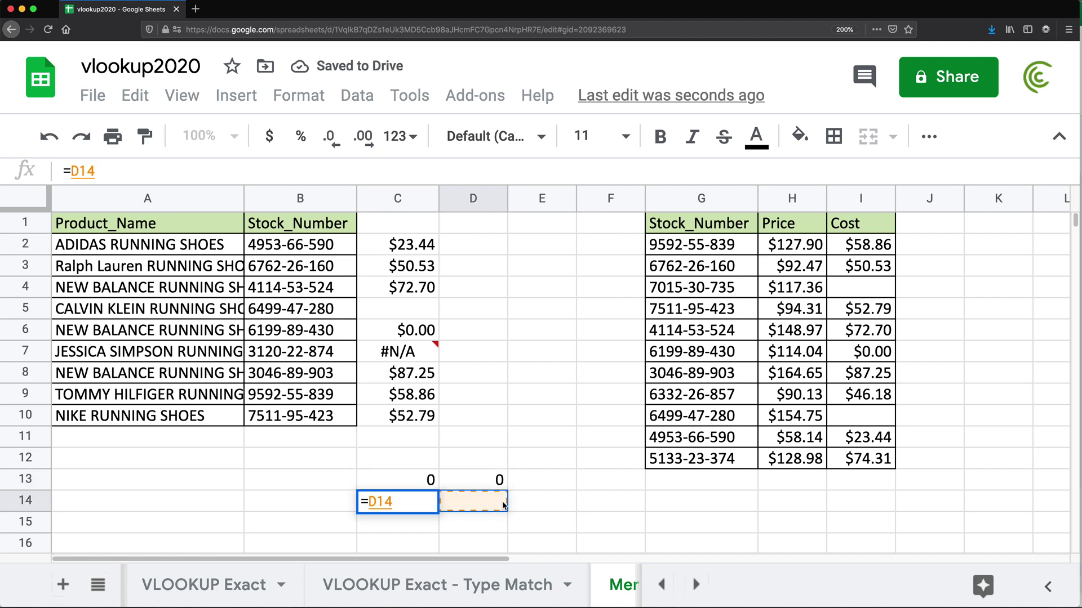
pyautogui.press('Return')
# Step: Inspect the C13 and C14 formulas, showing the empty D14 reference stays blank
pyautogui.click(436, 506)
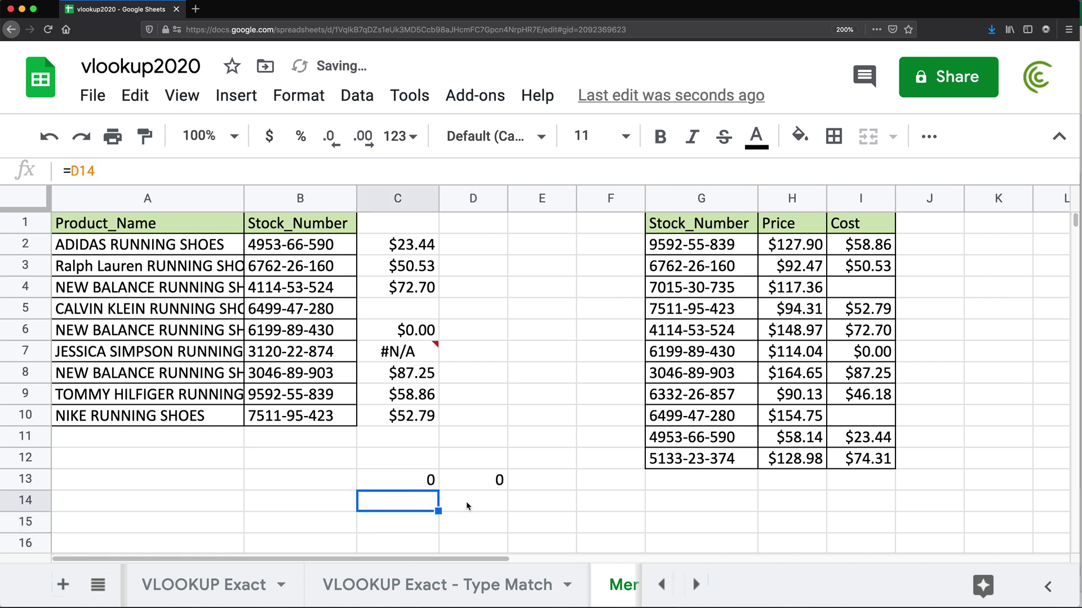
pyautogui.click(422, 480)
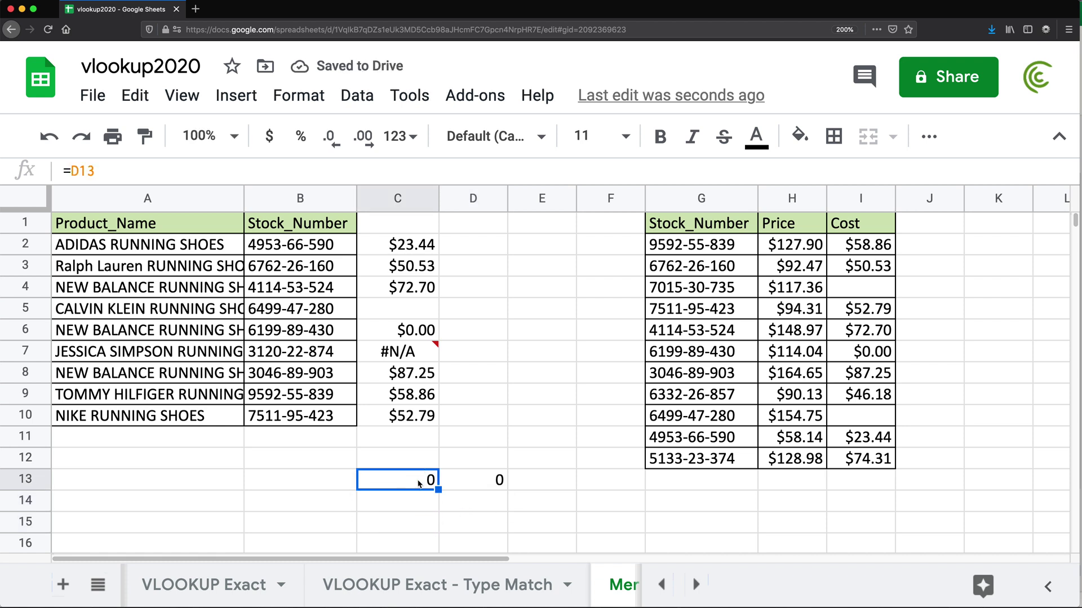
pyautogui.doubleClick(420, 483)
pyautogui.press('Escape')
pyautogui.press('Down')
pyautogui.press('Return')
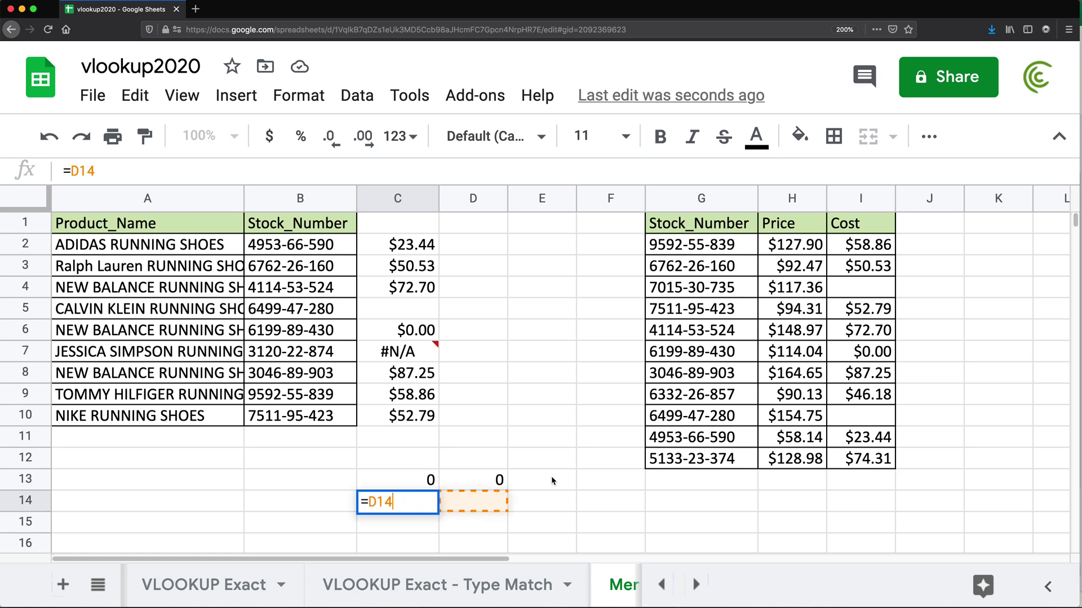
pyautogui.press('Escape')
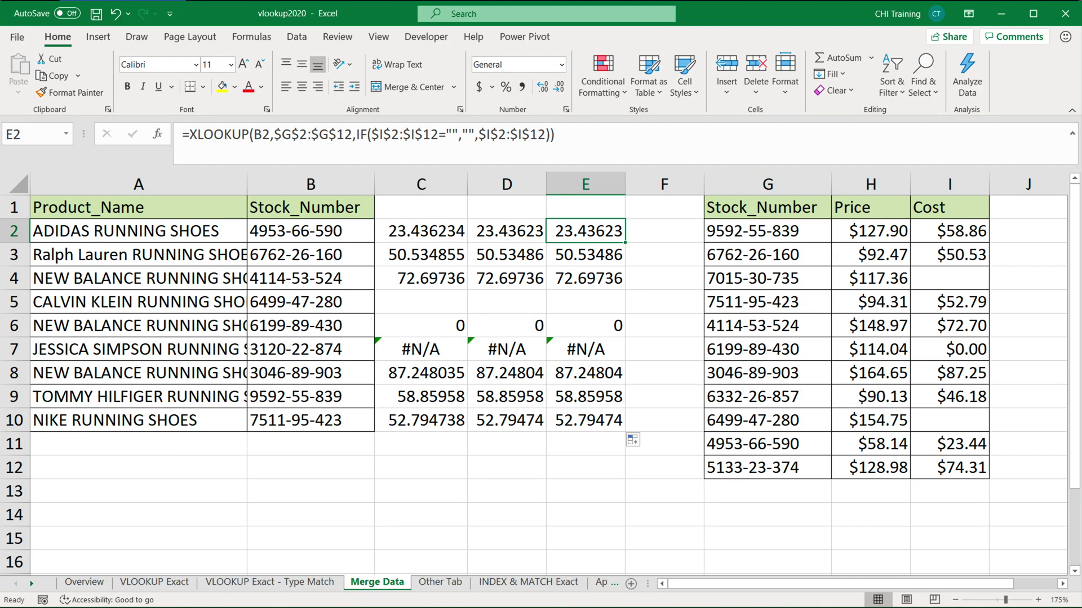
# Step: Put 0 in D13 and enter =D13 in C13
pyautogui.click(521, 495)
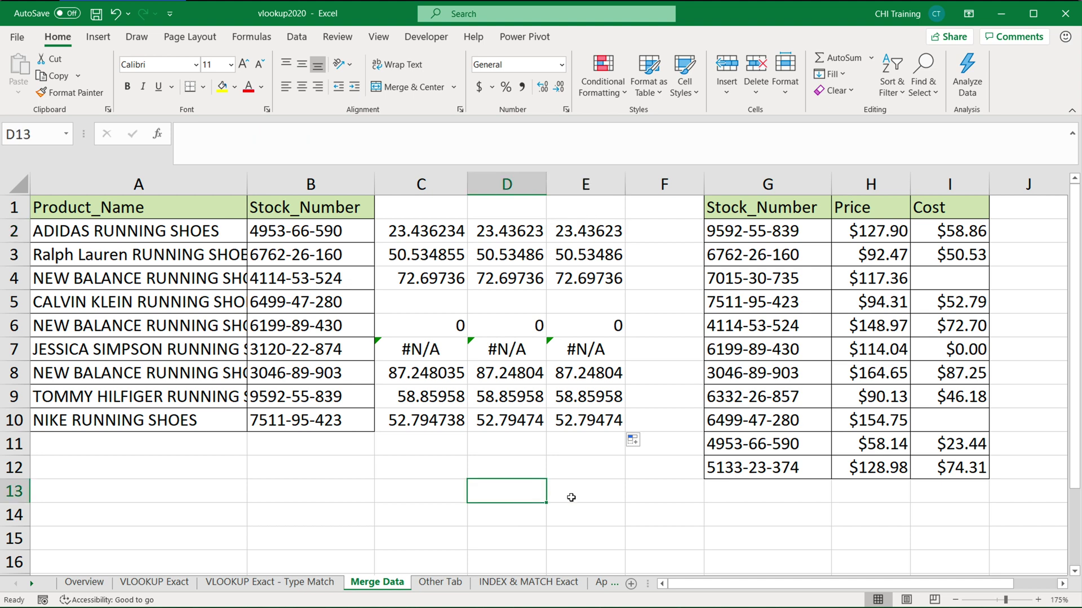
pyautogui.write('0')
pyautogui.press('Left')
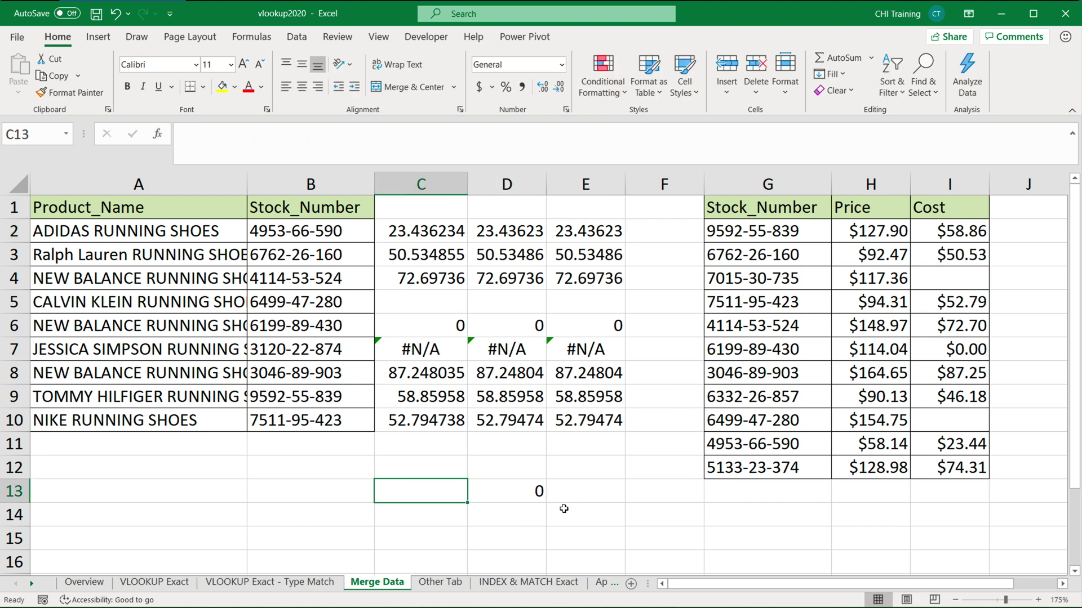
pyautogui.write('=')
pyautogui.click(524, 491)
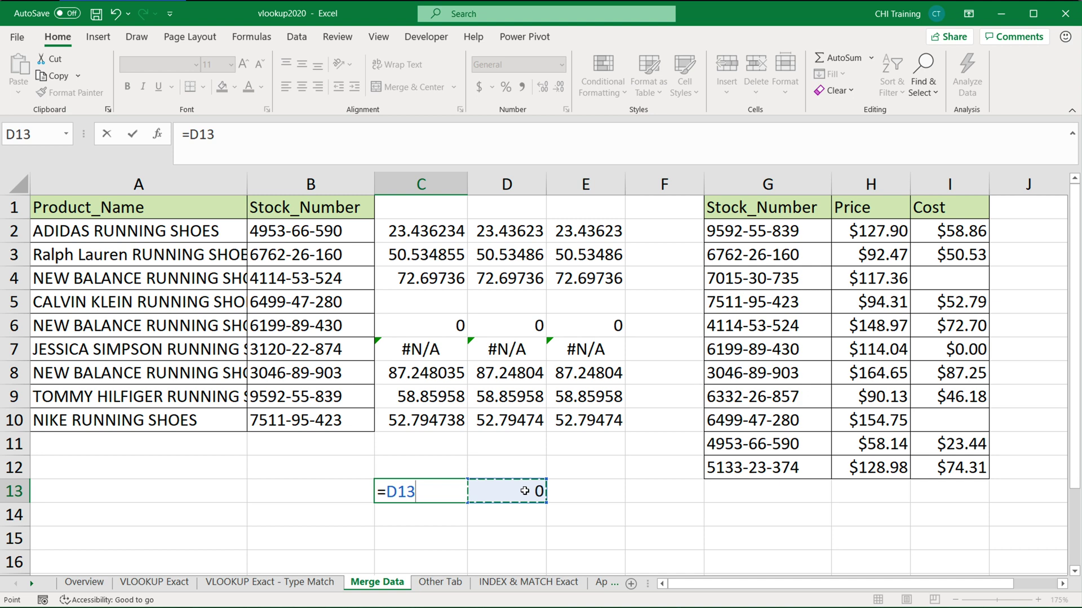
pyautogui.press('Return')
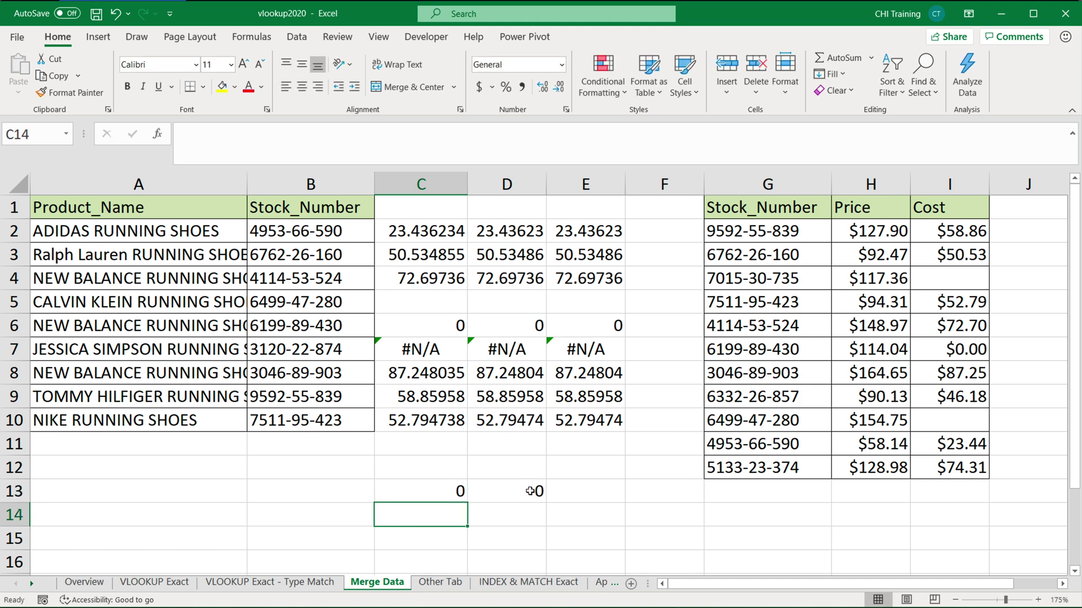
# Step: Enter =D14 in C14 and check that it returns 0 despite D14 being empty
pyautogui.write('=')
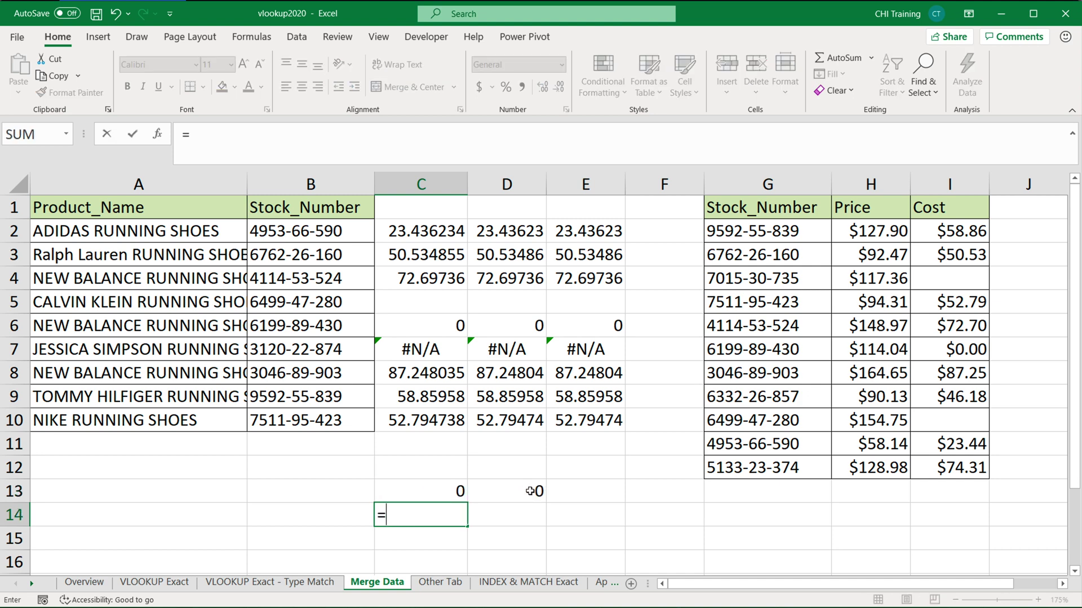
pyautogui.click(510, 515)
pyautogui.press('Return')
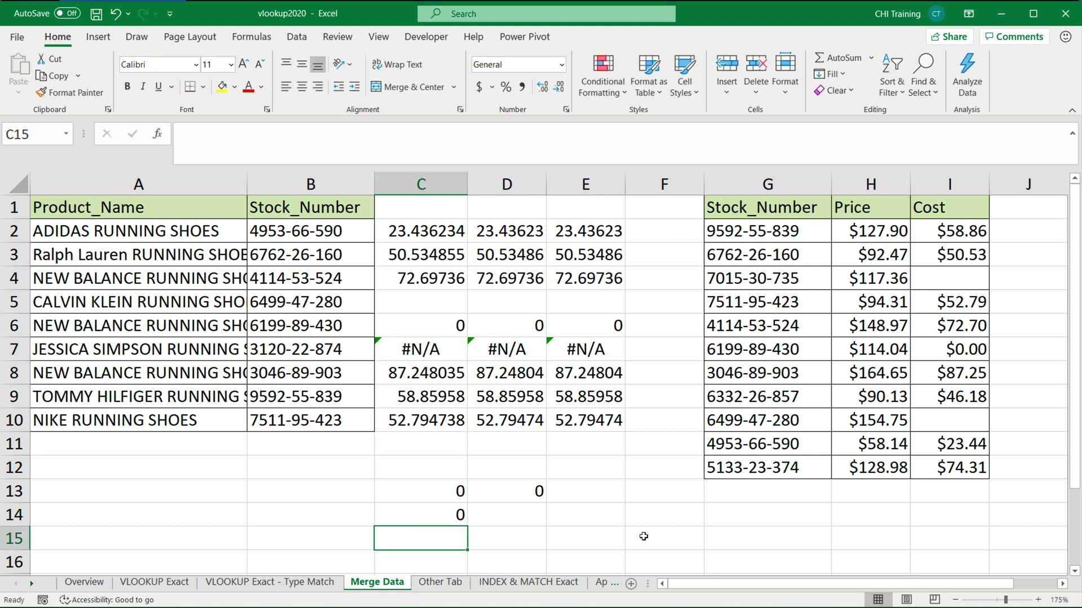
pyautogui.click(458, 514)
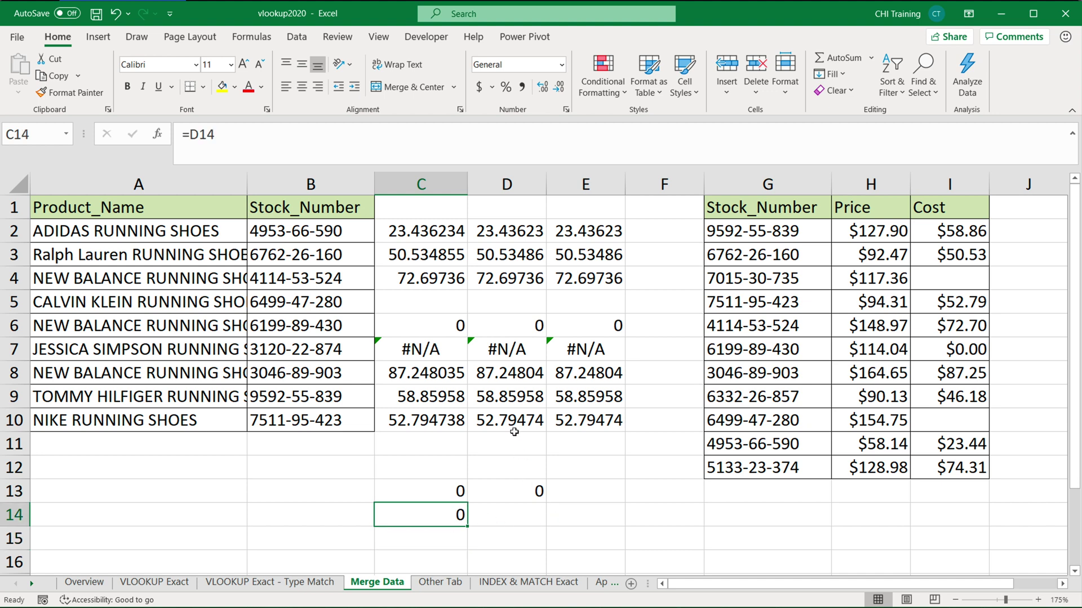